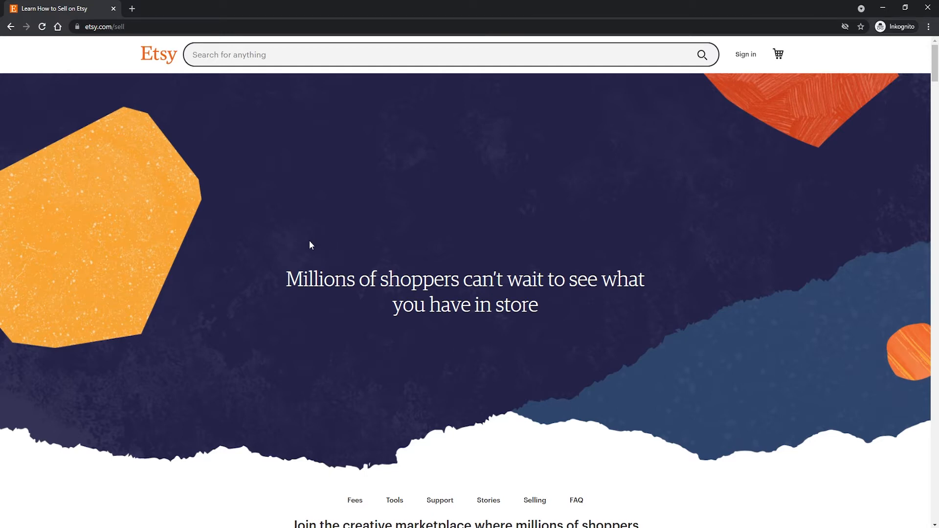
Look over the Etsy seller page and start opening a new Etsy shop.
scroll(394, 224, "down", 2)
scroll(383, 215, "up", 2)
scroll(409, 226, "down", 4)
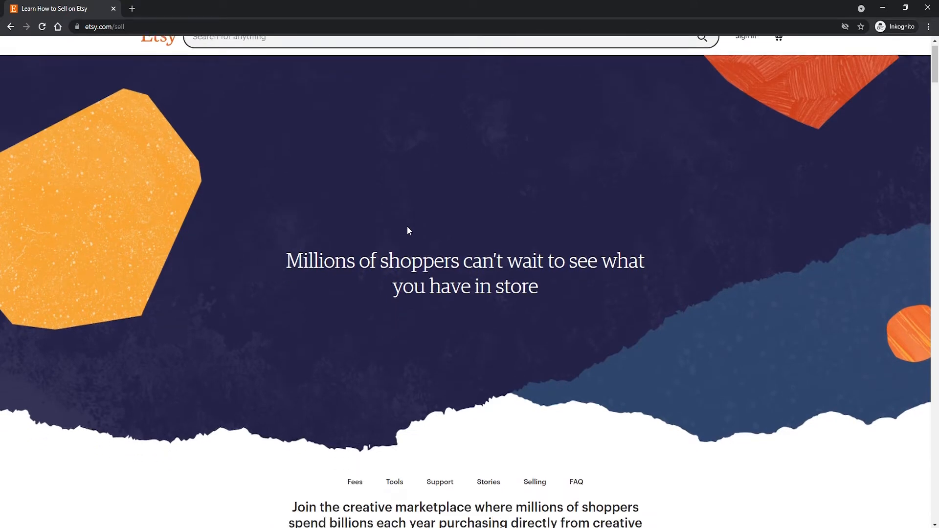
scroll(404, 218, "up", 3)
scroll(404, 224, "down", 14)
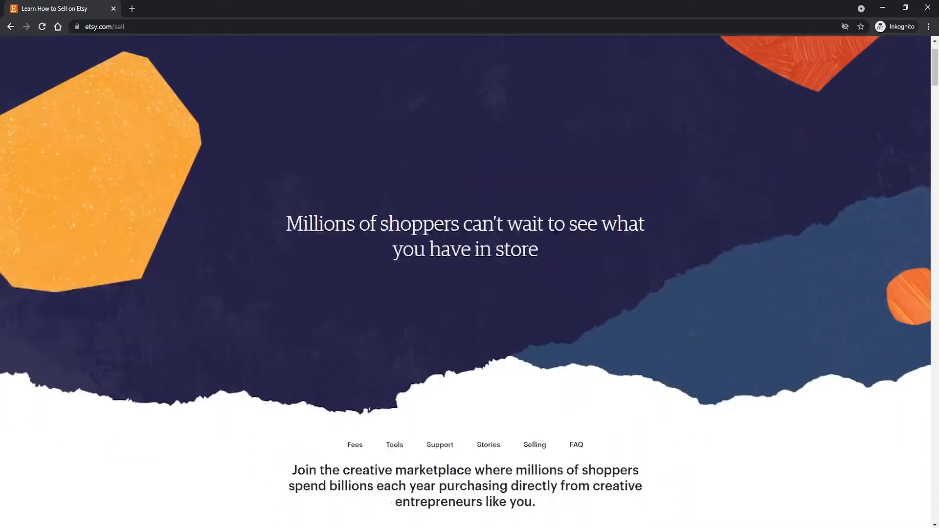
scroll(422, 225, "up", 6)
scroll(486, 226, "up", 5)
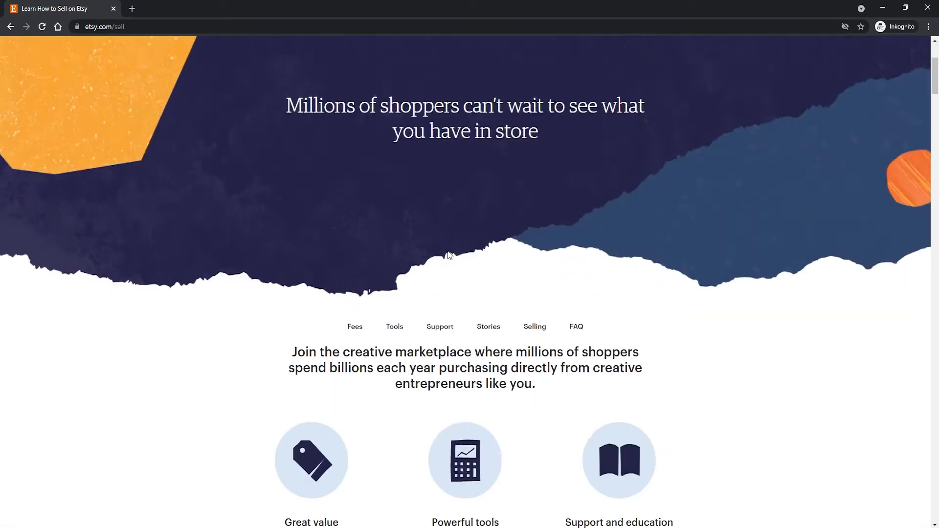
scroll(487, 226, "down", 7)
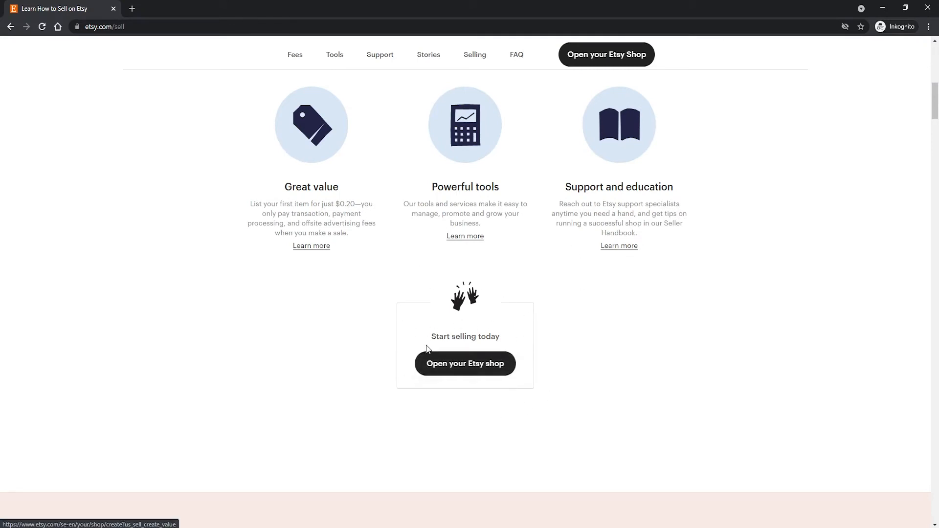
left_click(470, 366)
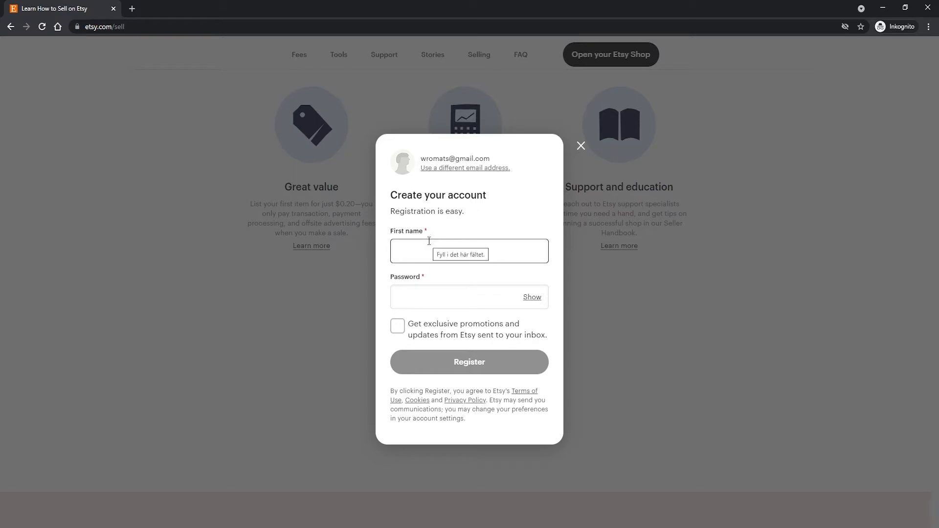
Enter the first name and the account password, leave promotional updates off, and register the Etsy account.
type("Gustav")
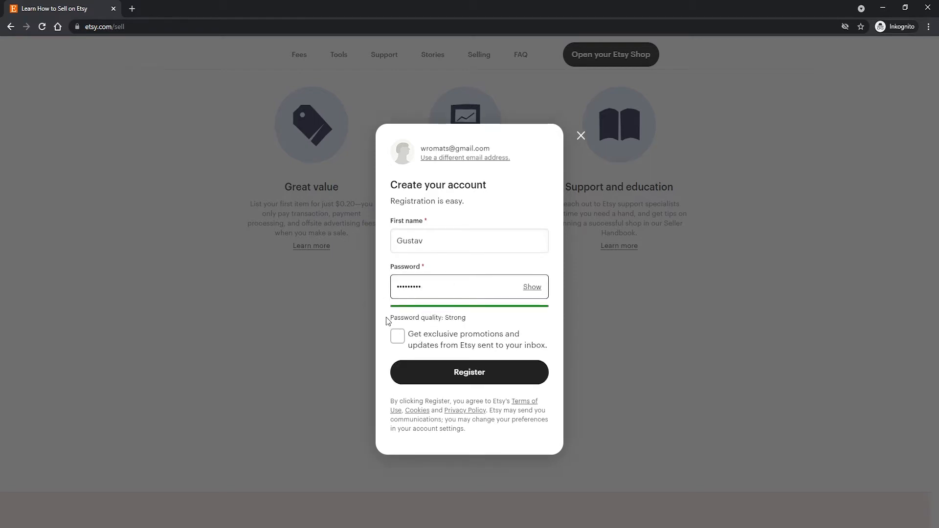
left_click_drag(394, 319, 447, 316)
left_click(447, 317)
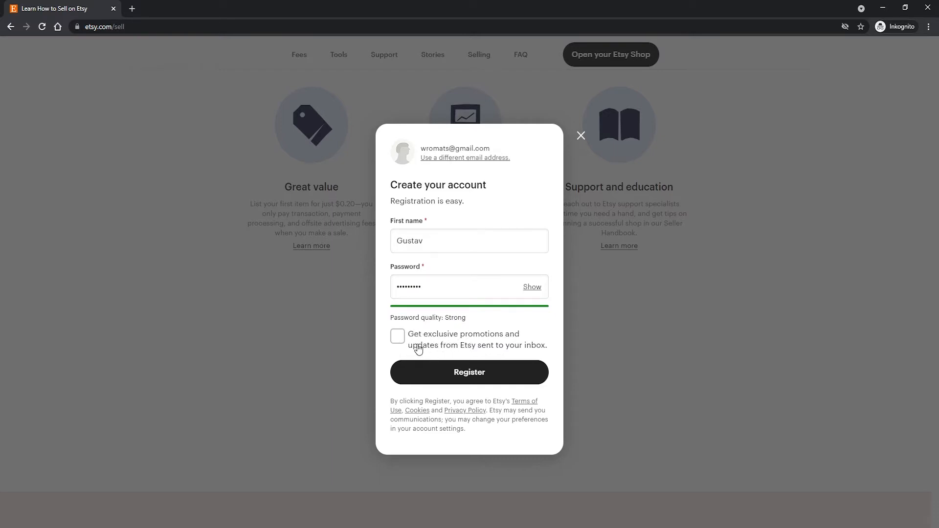
left_click(454, 375)
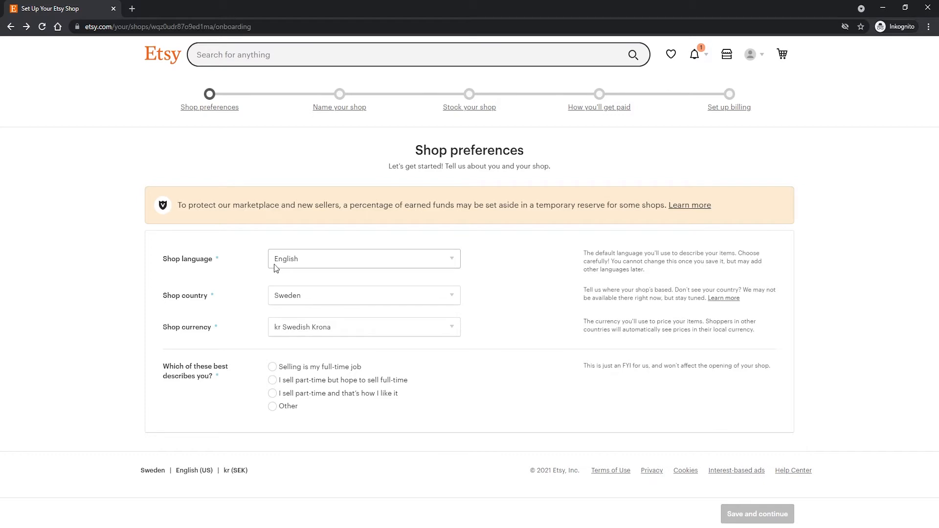
Save the shop preferences with English as language, Sweden as country, and "I sell part-time and that's how I like it".
left_click(289, 270)
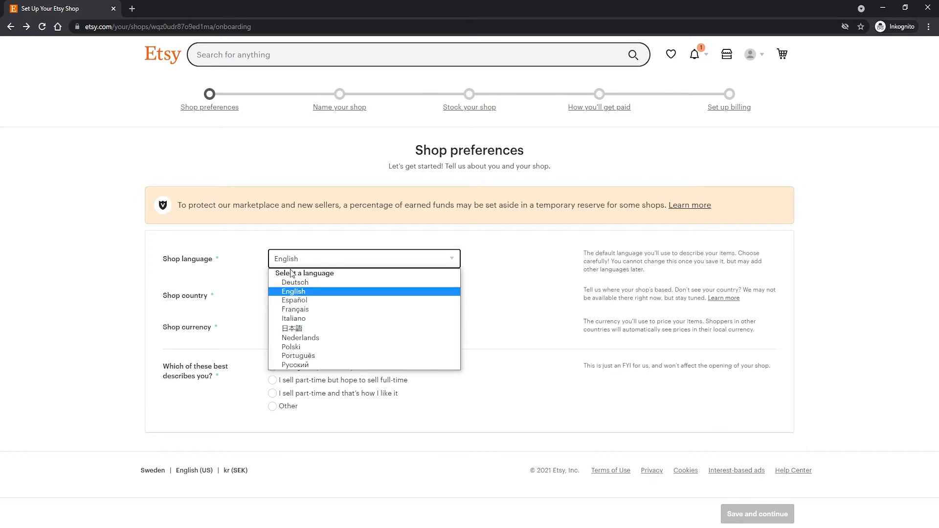
left_click(319, 293)
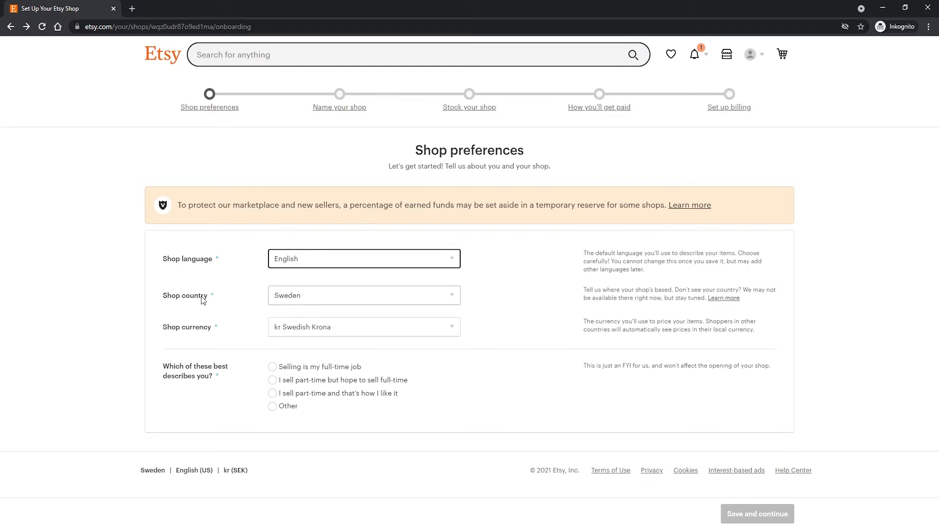
left_click(289, 300)
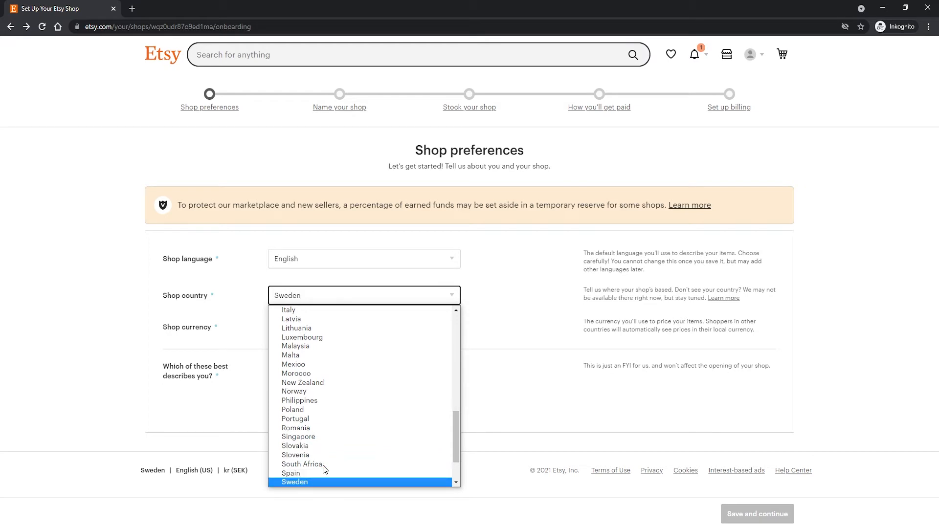
left_click(310, 482)
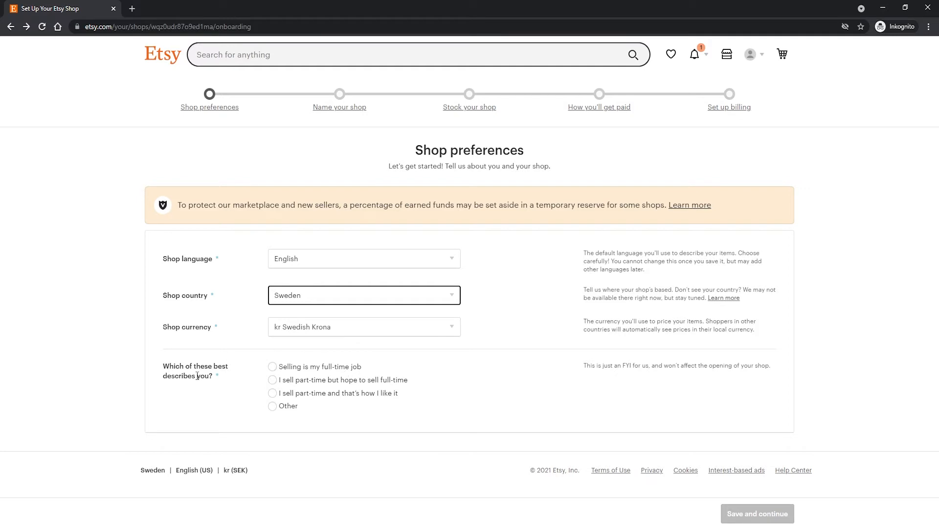
left_click(306, 397)
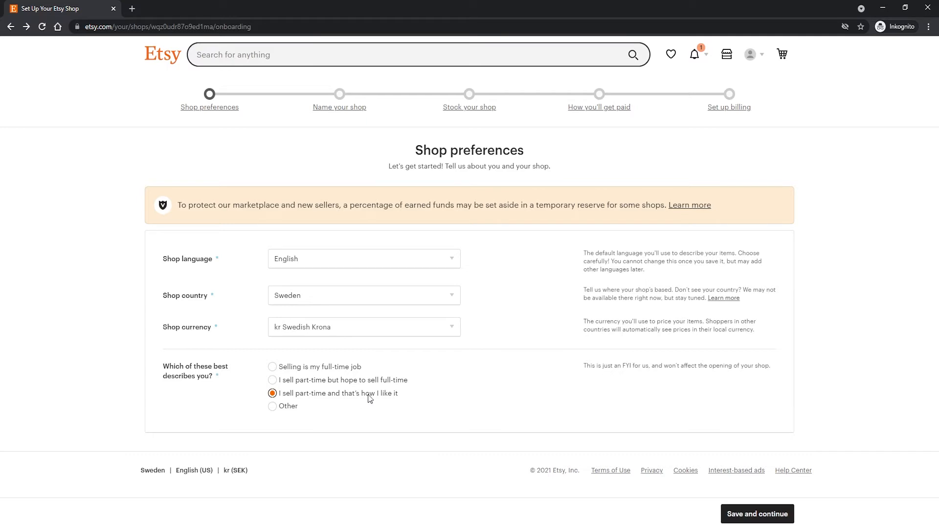
left_click(754, 516)
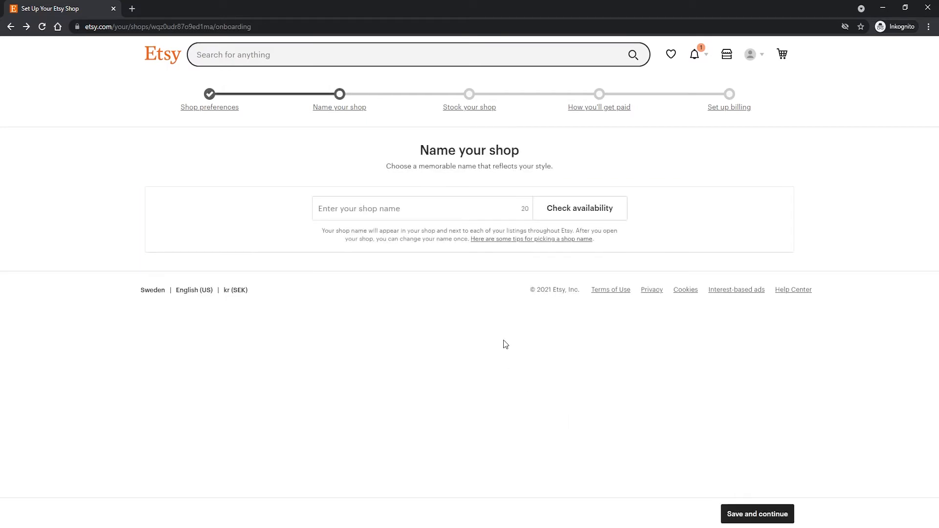
Enter "vasey" as the shop name and check its availability.
left_click(414, 214)
left_click(291, 183)
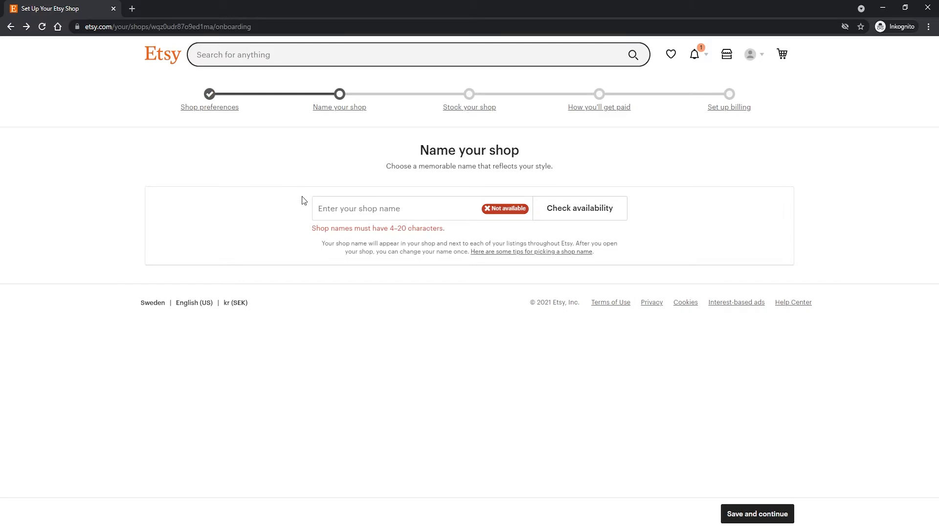
left_click(319, 212)
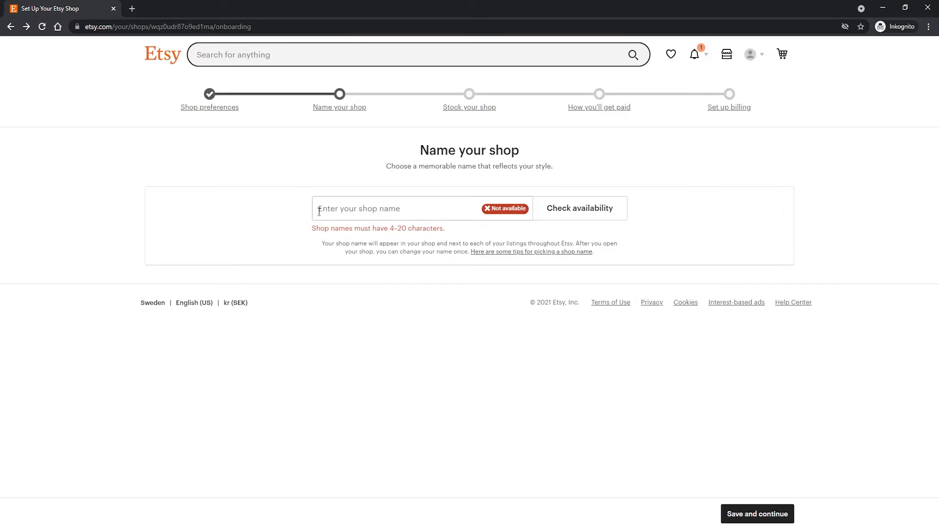
left_click(319, 212)
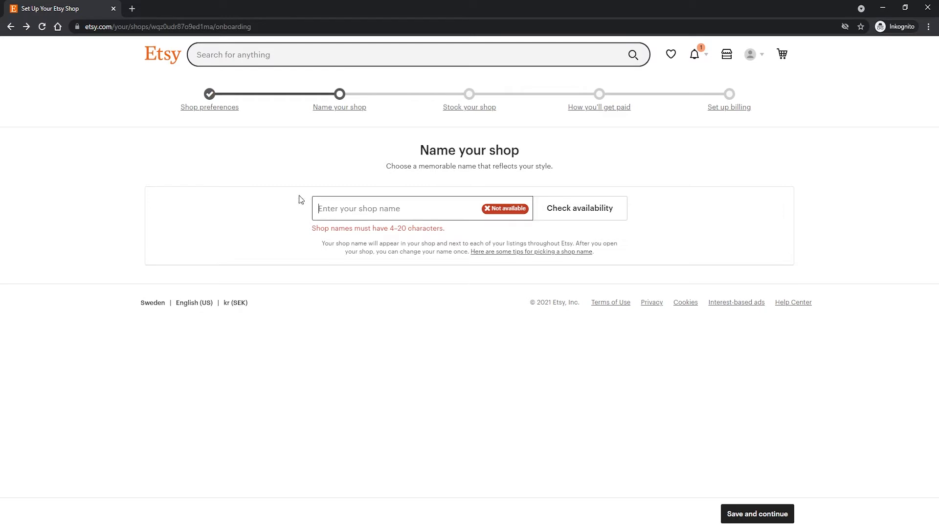
type("vasey")
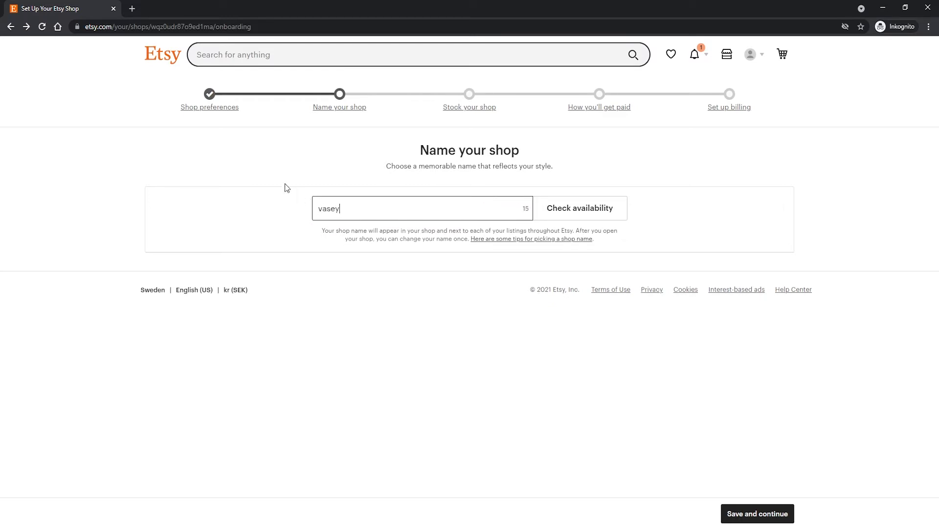
key("Return")
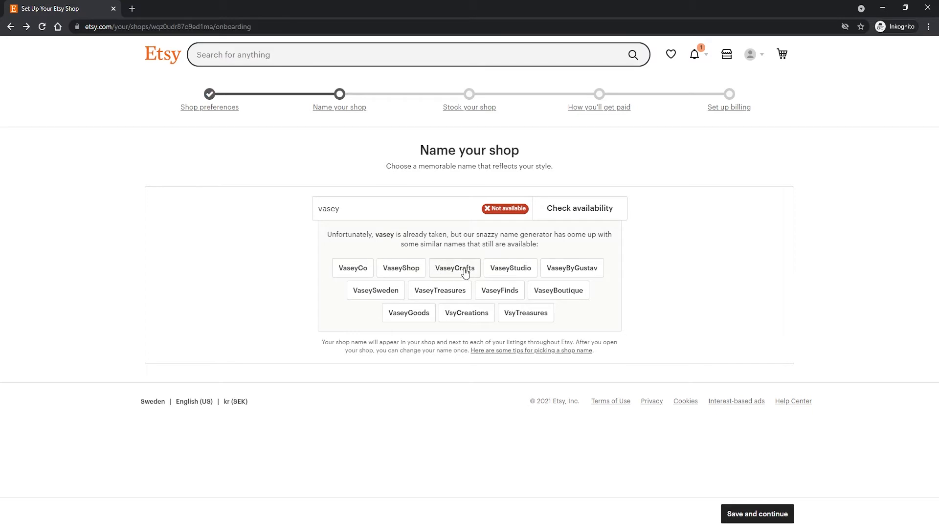
Choose the suggested shop name VaseySweden, then save it and continue to stocking the shop.
left_click(392, 297)
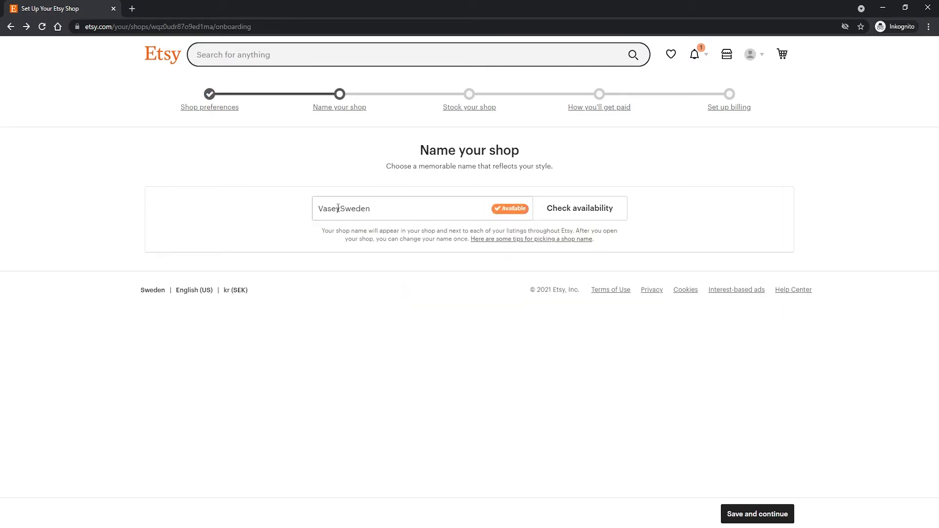
left_click_drag(373, 208, 342, 210)
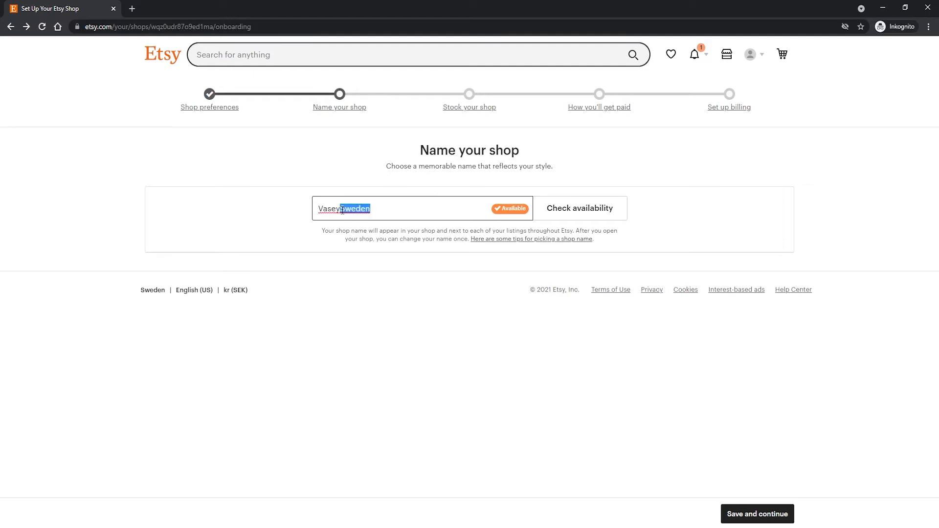
left_click(320, 212)
left_click_drag(341, 210, 311, 217)
left_click(311, 213)
left_click(309, 216)
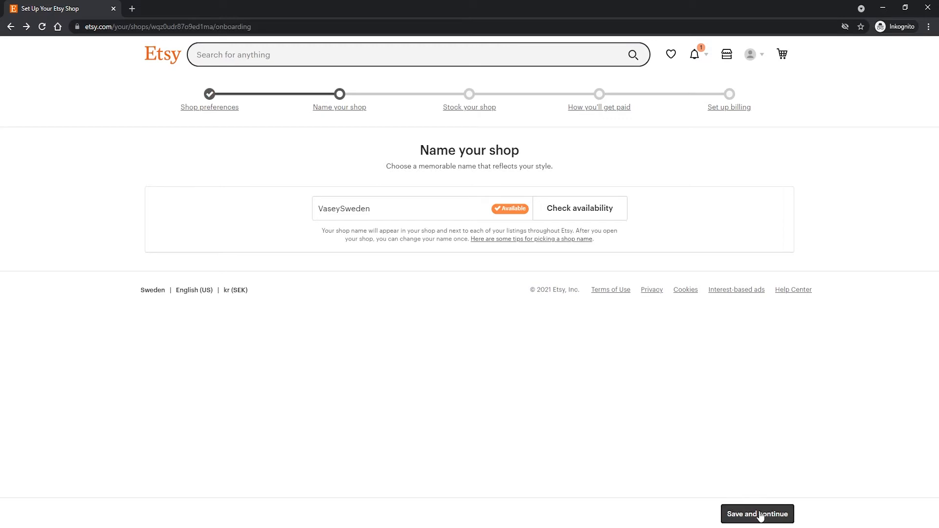
left_click(778, 517)
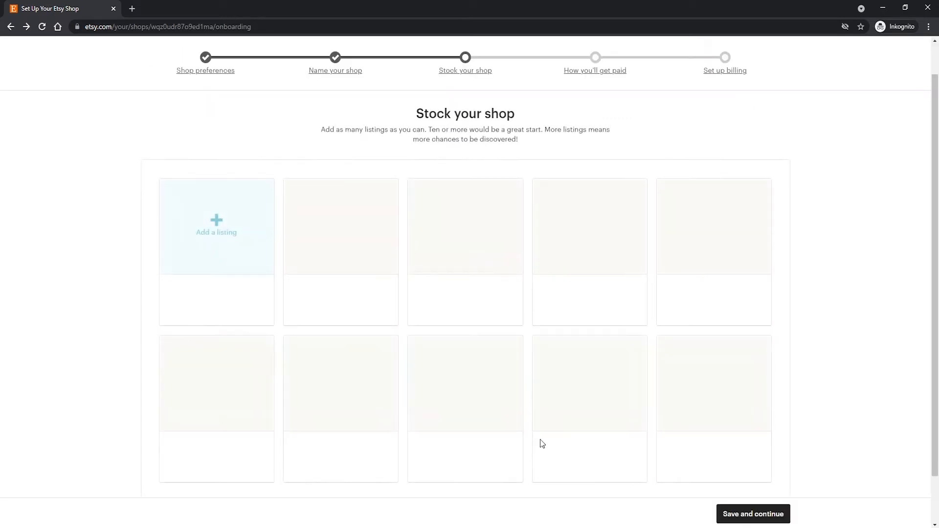
Add a first listing to the shop and look through the empty listing form.
scroll(254, 274, "down", 1)
scroll(240, 273, "up", 1)
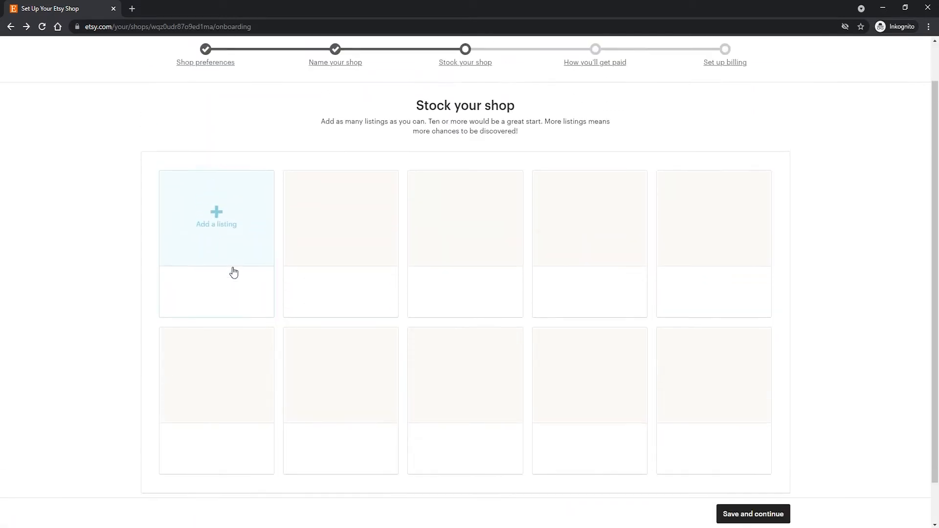
scroll(234, 273, "up", 1)
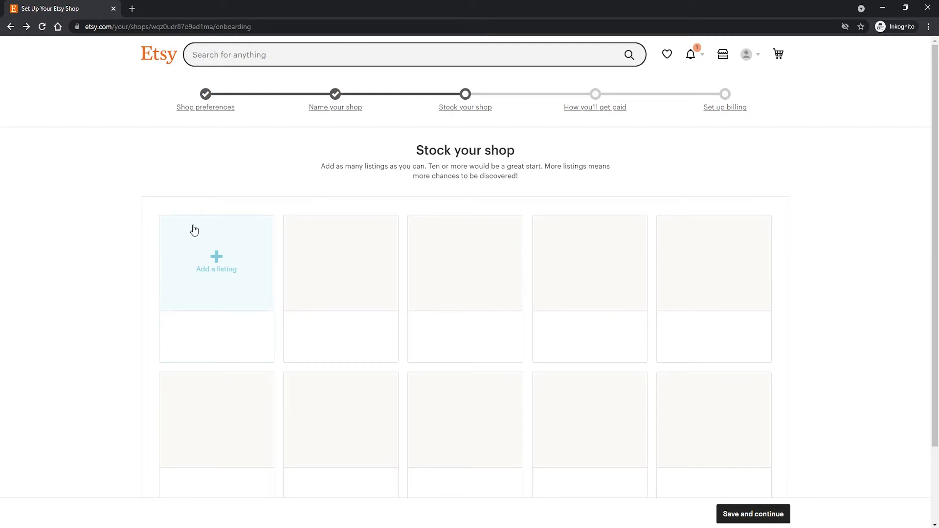
left_click(220, 258)
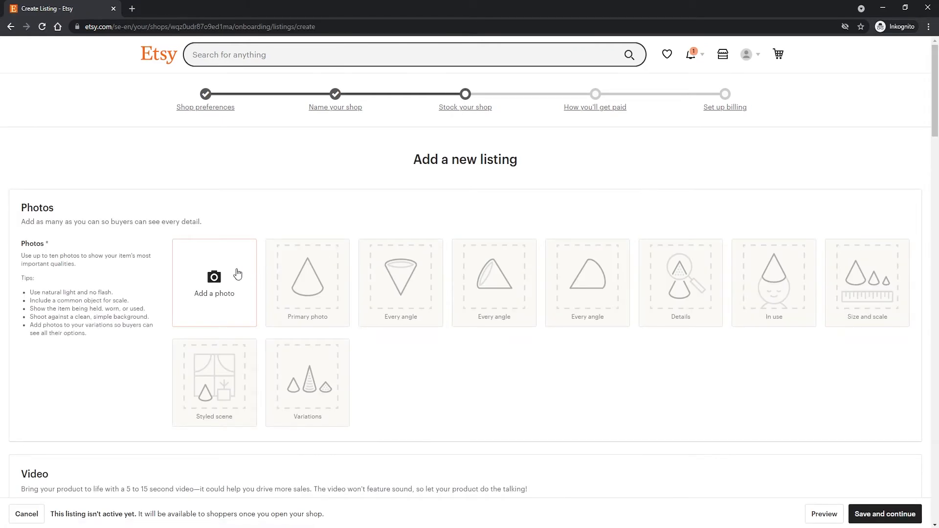
scroll(237, 272, "down", 1)
scroll(371, 265, "down", 9)
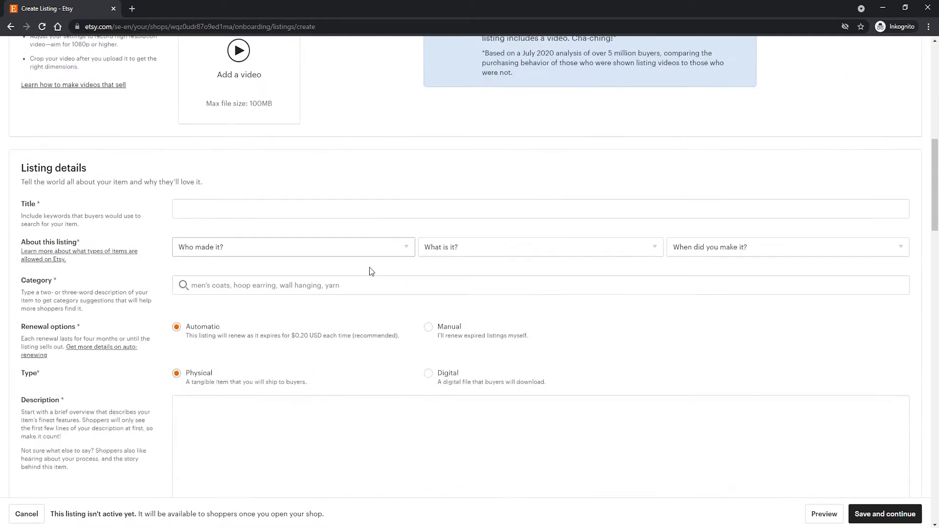
scroll(374, 270, "up", 10)
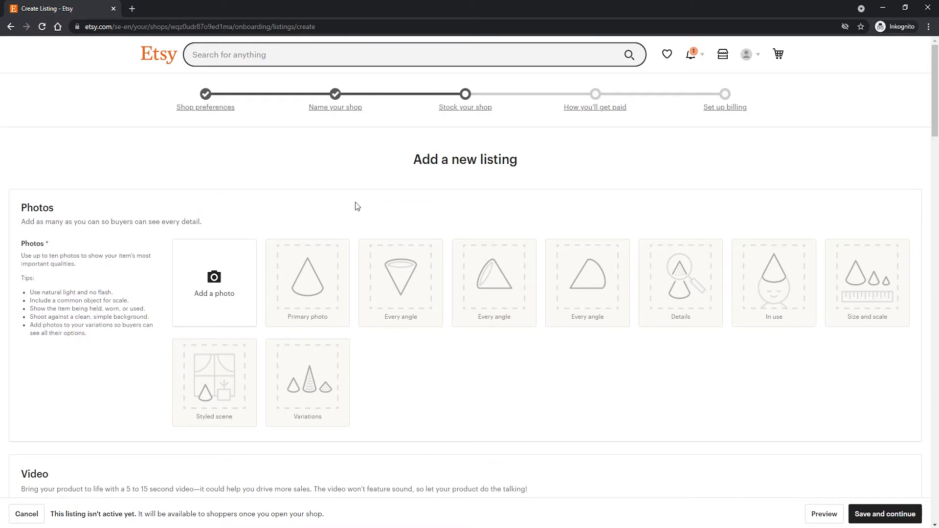
scroll(357, 206, "down", 20)
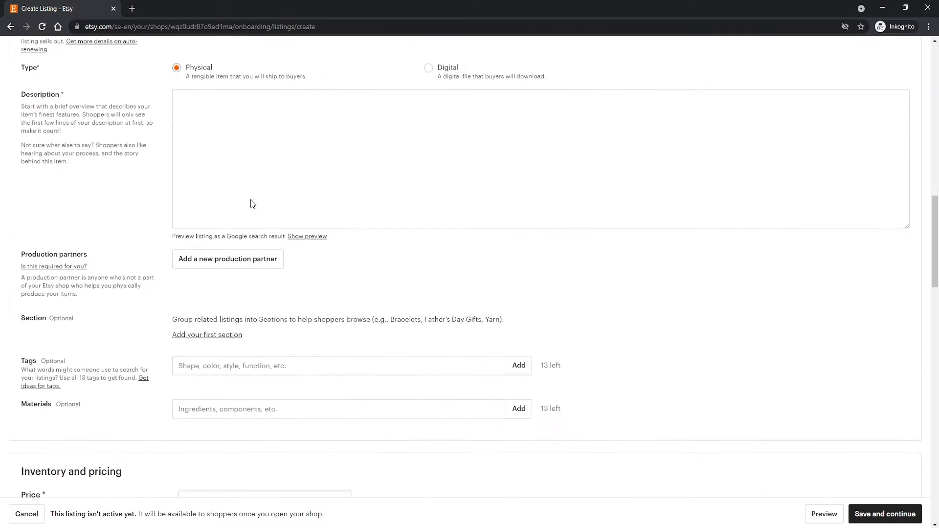
scroll(225, 218, "up", 20)
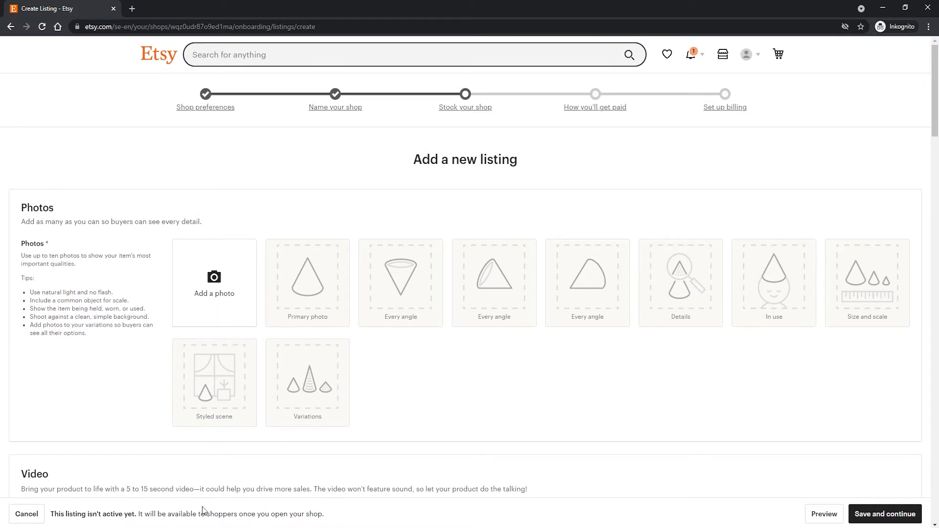
Launch Adobe Photoshop CC 2017 and bring its empty workspace to the front.
key("super")
type("phot")
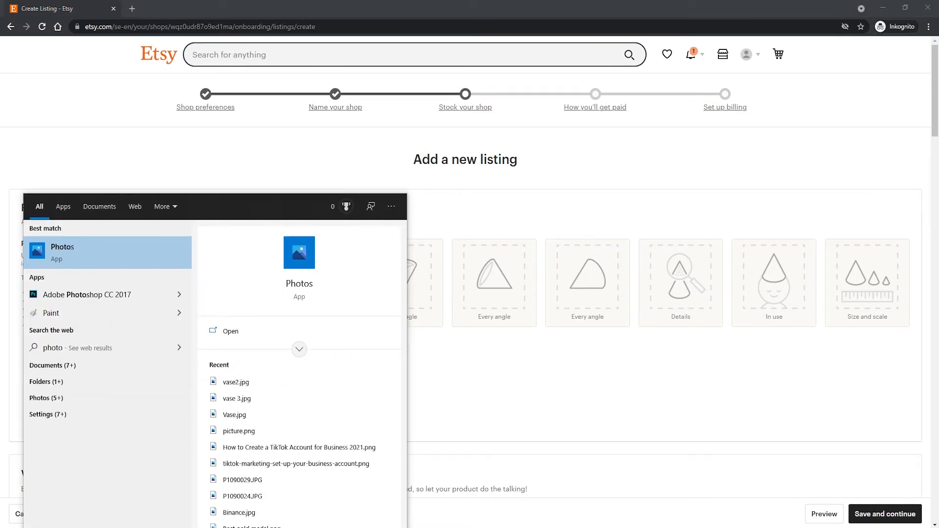
key("Return")
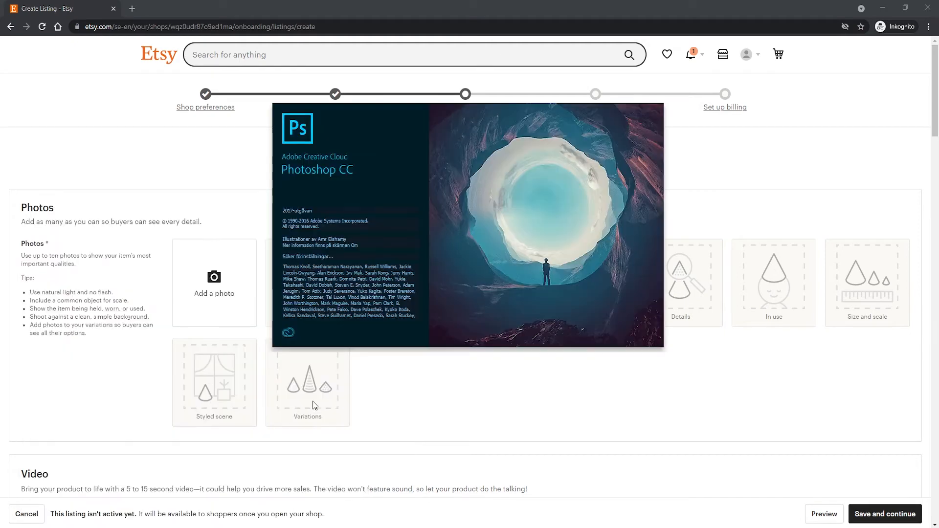
left_click(265, 206)
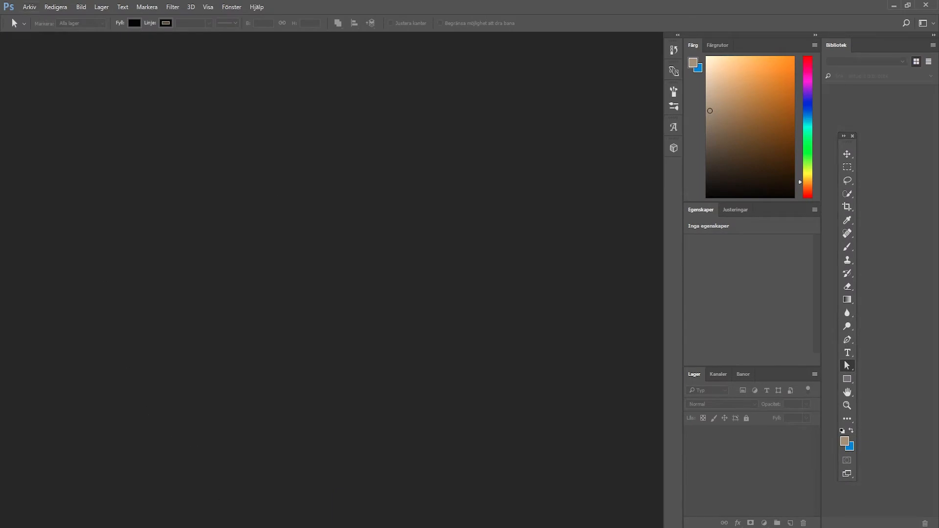
key("alt+Tab")
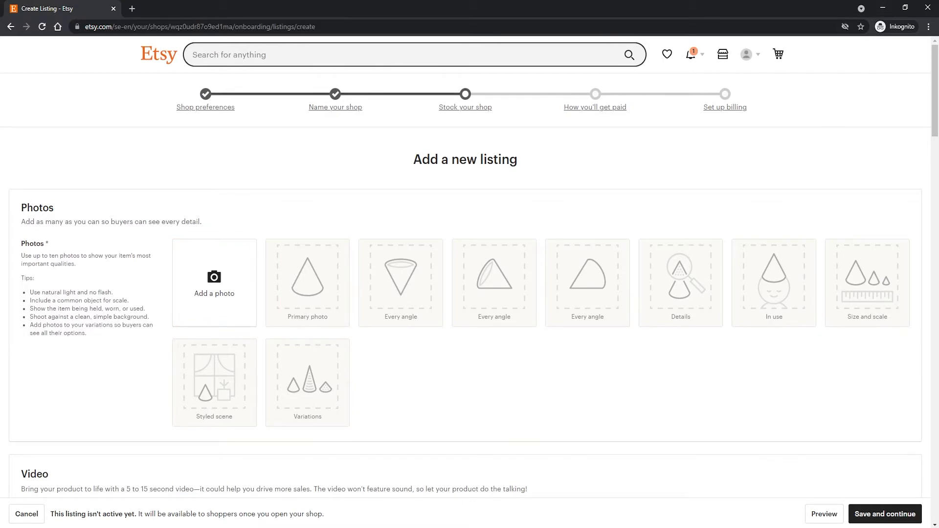
left_click(355, 527)
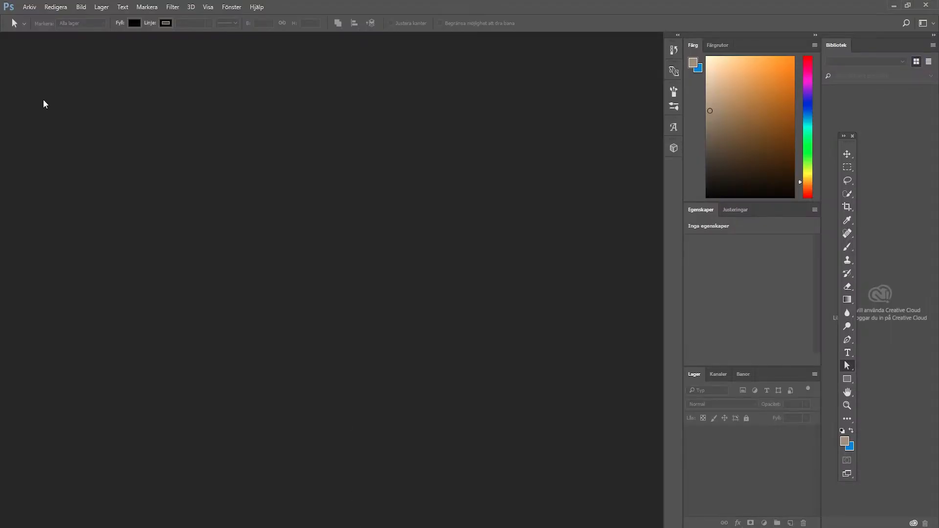
Create a new document 2000 pixels wide and 2000 pixels high.
left_click(32, 12)
left_click(34, 18)
left_click_drag(473, 235, 415, 231)
type("2000")
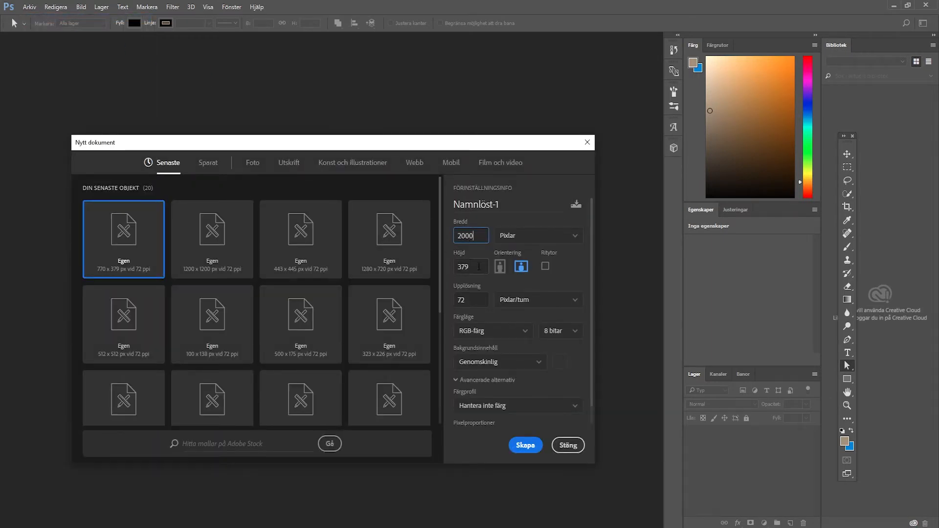
left_click_drag(479, 267, 451, 267)
type("2000")
left_click(525, 446)
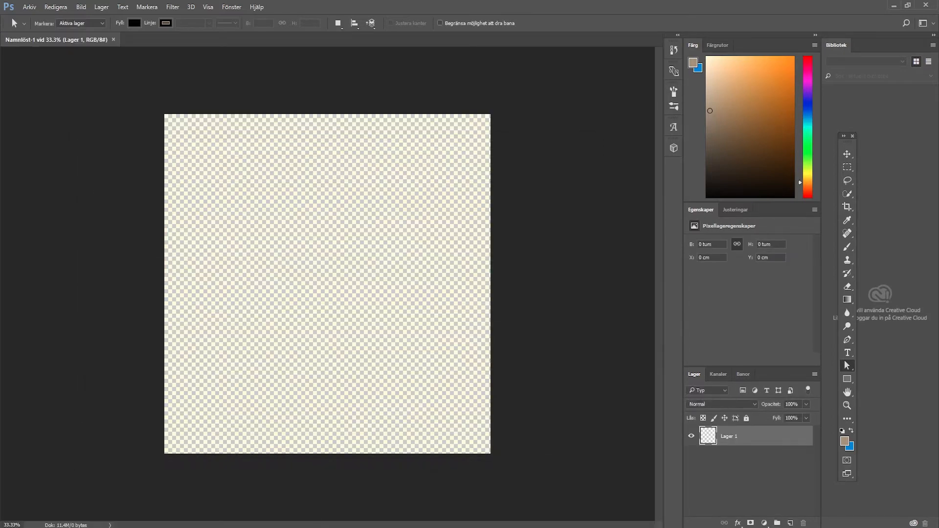
Place vase 4.jpg from the Etsy - Youtube folder into the document, scaled to fill the whole canvas, and commit the placement.
left_click(306, 526)
left_click_drag(491, 106, 665, 119)
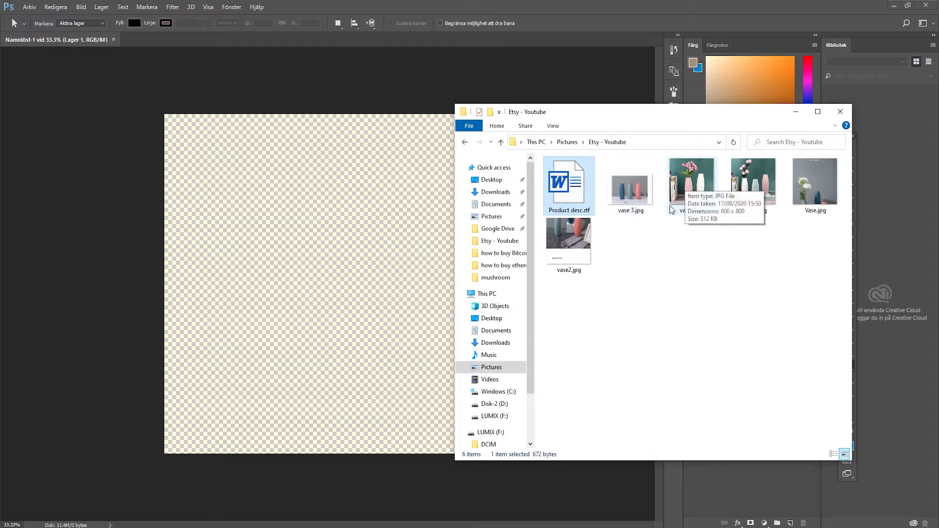
left_click_drag(685, 129, 687, 151)
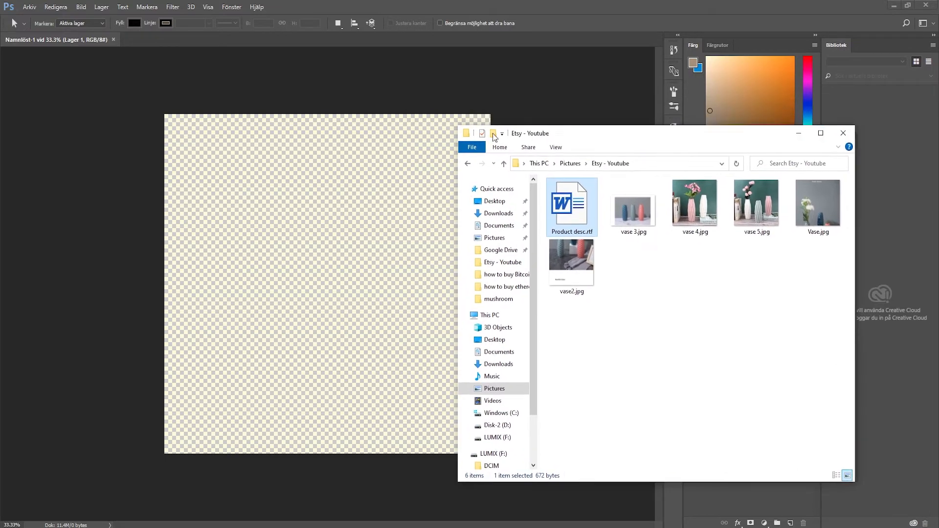
left_click_drag(464, 127, 553, 156)
left_click_drag(685, 167, 615, 144)
left_click_drag(724, 226, 233, 149)
left_click_drag(289, 254, 491, 454)
left_click(847, 365)
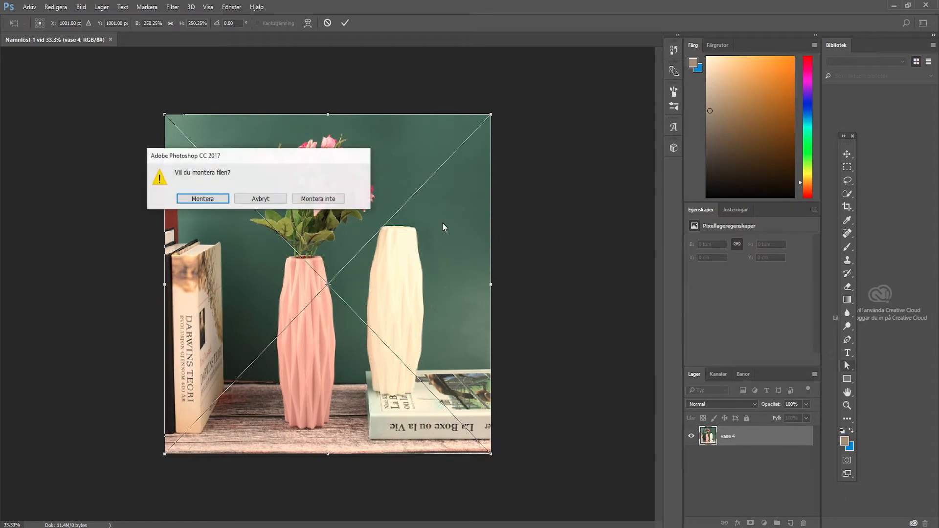
left_click(183, 196)
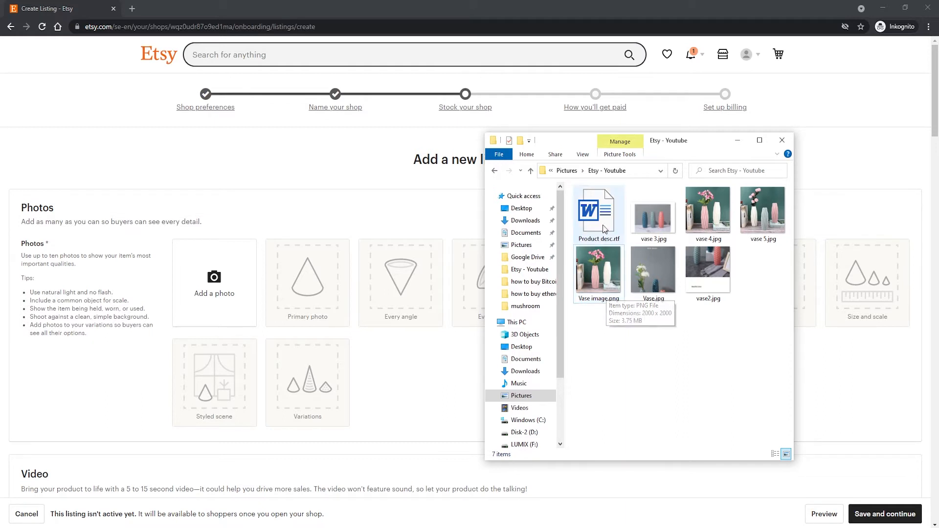
Upload Vase image.png as the Etsy listing's first photo, then reposition its thumbnail to show more of the flowers and save it.
left_click_drag(605, 283, 215, 284)
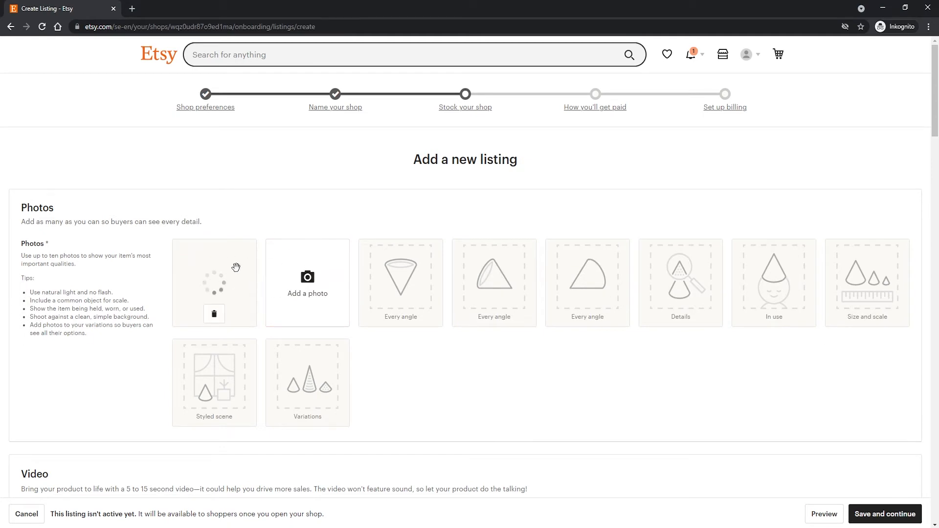
scroll(157, 241, "down", 1)
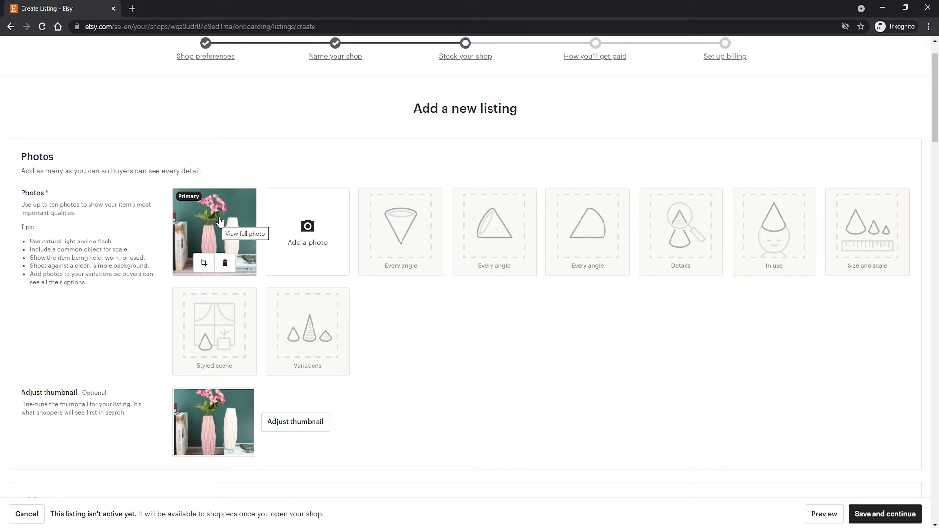
scroll(210, 352, "down", 1)
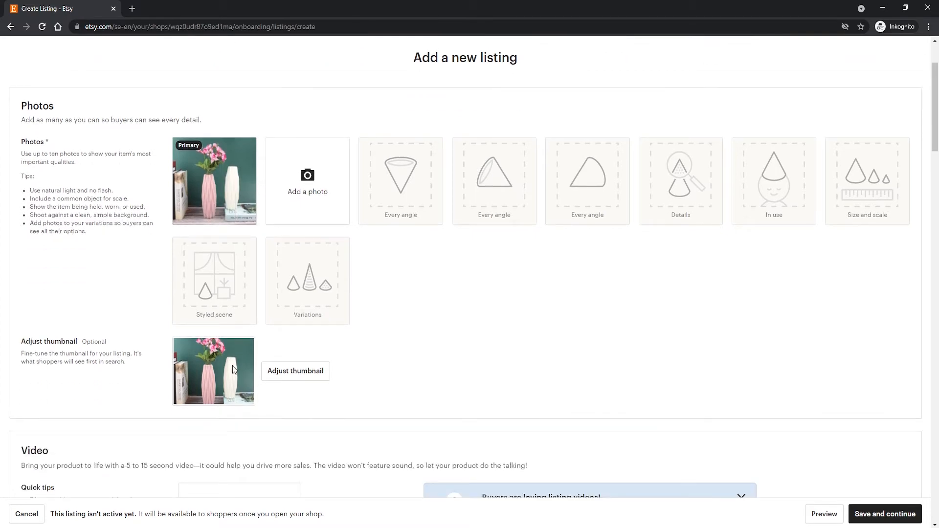
left_click(274, 373)
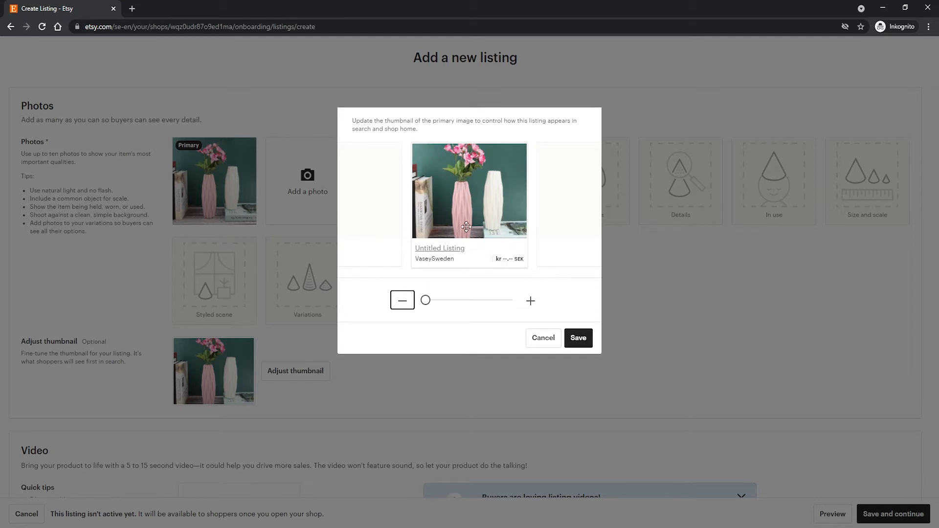
mouse_move(469, 212)
left_mouse_down()
mouse_move(467, 181)
mouse_move(464, 229)
left_mouse_up()
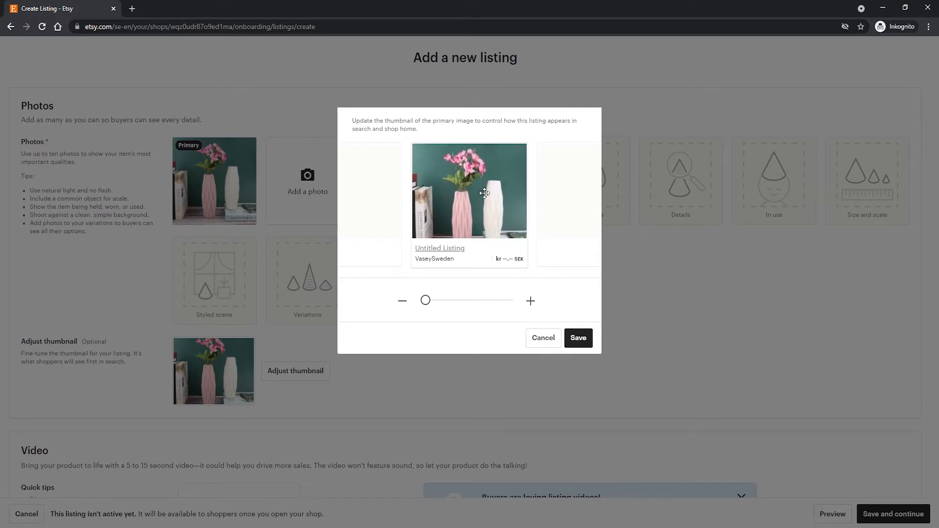
left_click(578, 338)
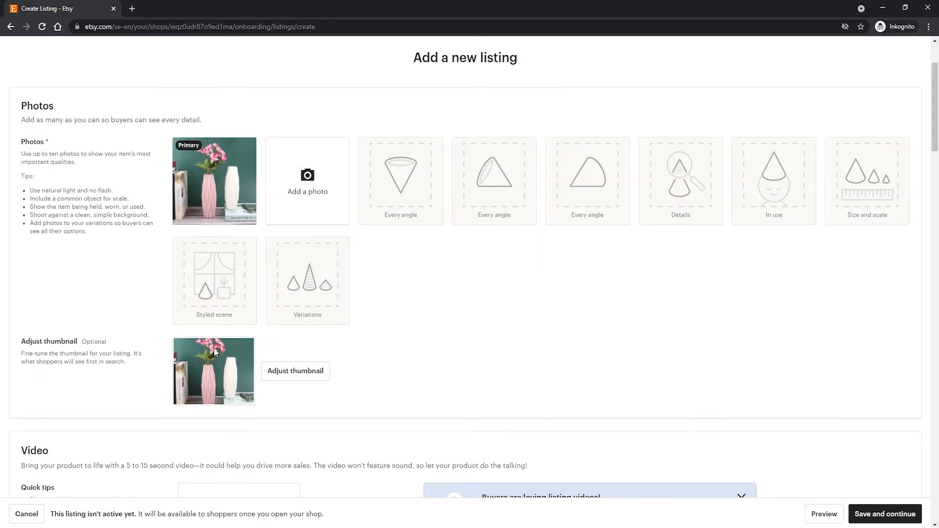
Dismiss the tip about listing videos in the Video section.
scroll(194, 281, "down", 2)
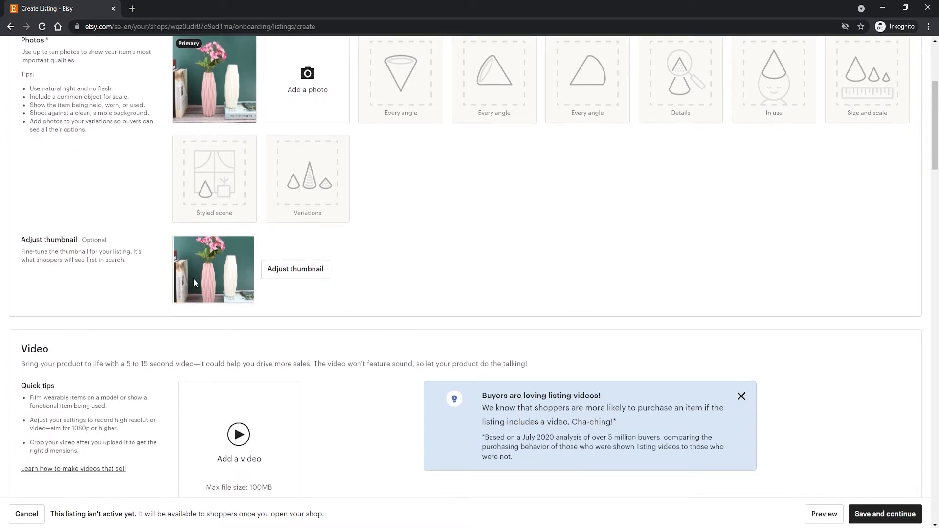
scroll(177, 280, "down", 3)
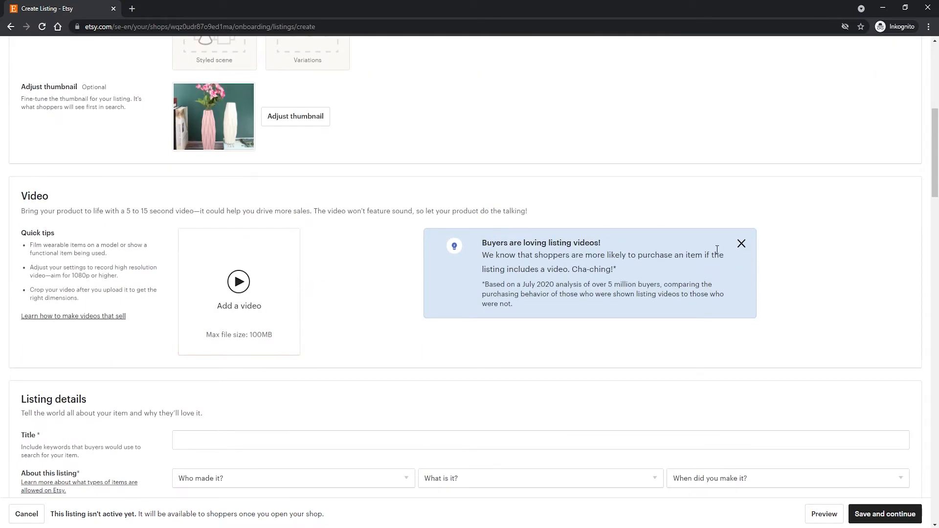
left_click(741, 243)
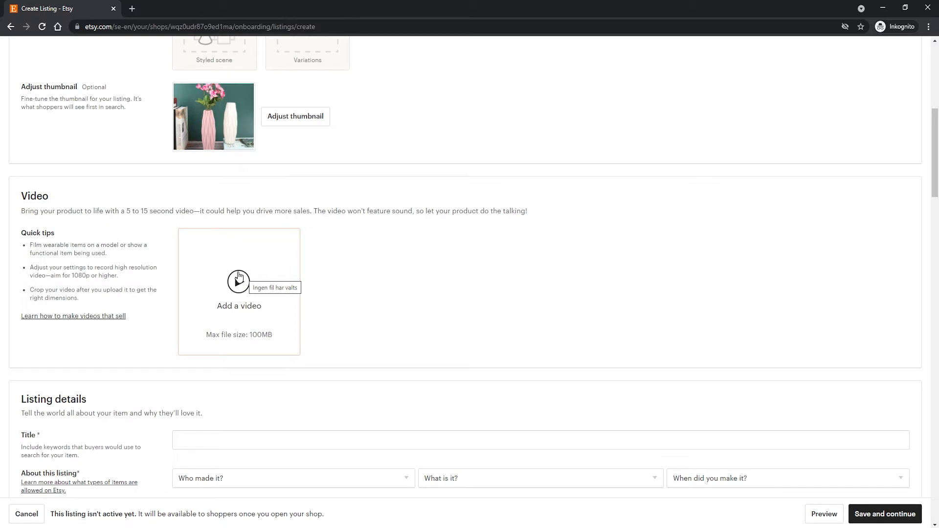
Open Product desc.rtf from the Etsy - Youtube folder in WordPad over the listing details.
scroll(315, 248, "down", 3)
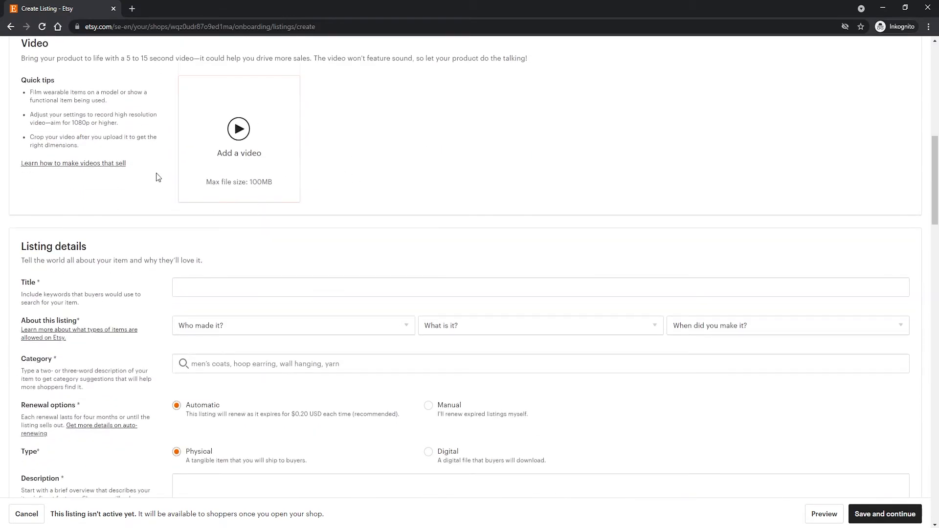
scroll(158, 176, "down", 2)
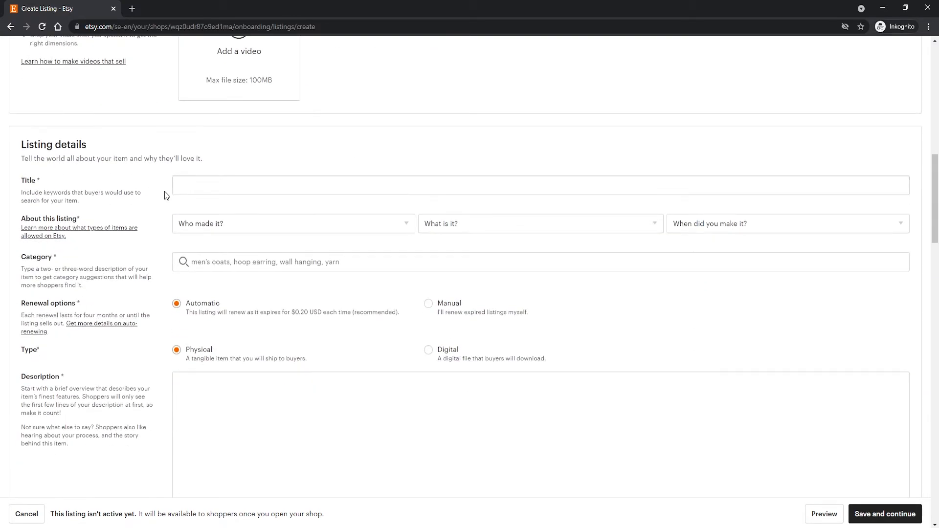
left_click(186, 185)
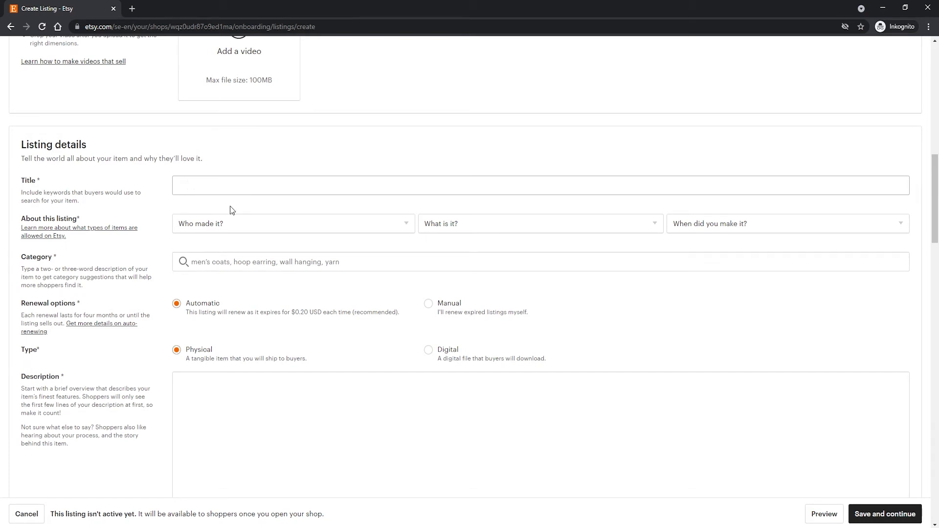
key("alt+Tab")
double_click(600, 231)
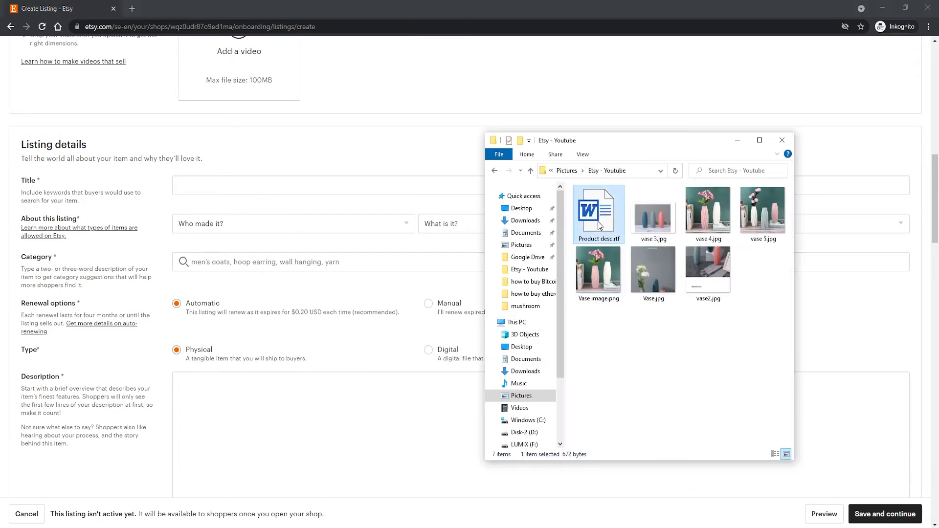
left_click_drag(382, 12, 632, 91)
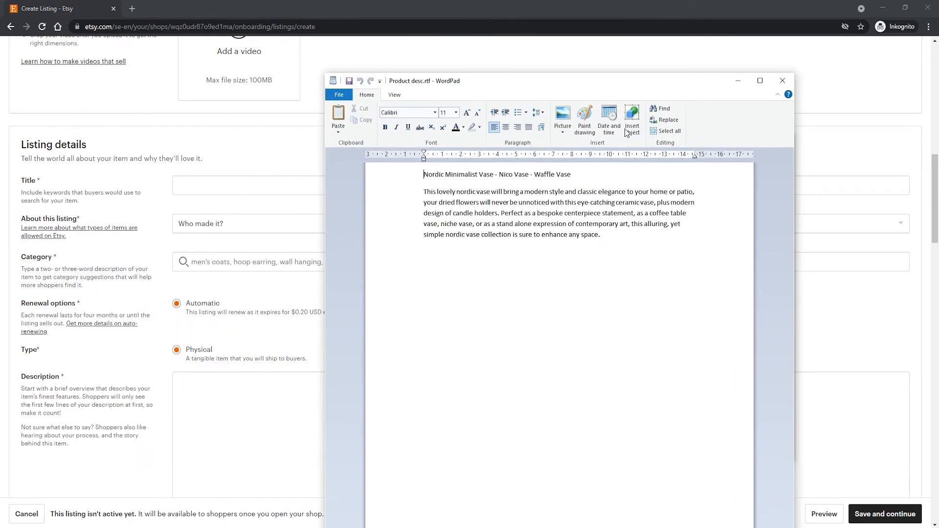
Copy "Nordic Minimalist Vase - Nico Vase - Waffle Vase" from the document into the listing's title.
left_click_drag(574, 175, 413, 173)
key("ctrl+c")
left_click(239, 204)
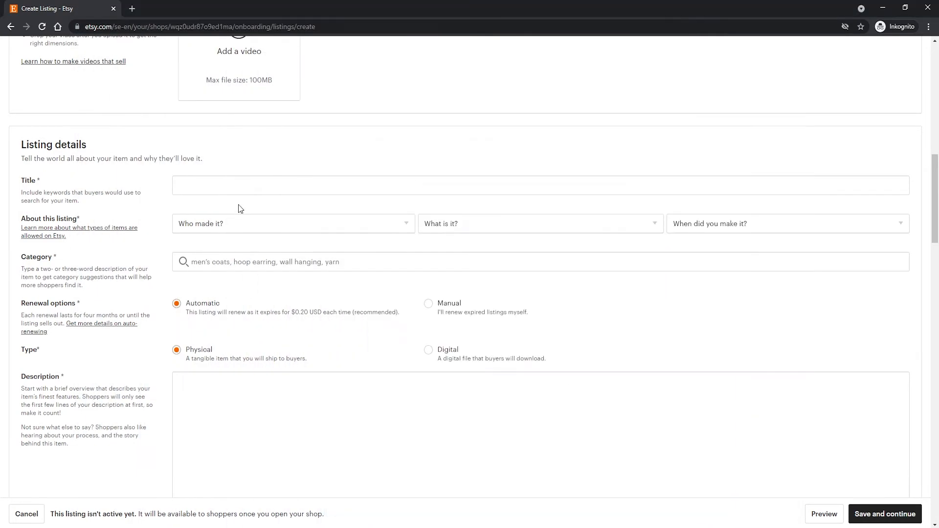
left_click(239, 185)
key("ctrl+v")
left_click(157, 180)
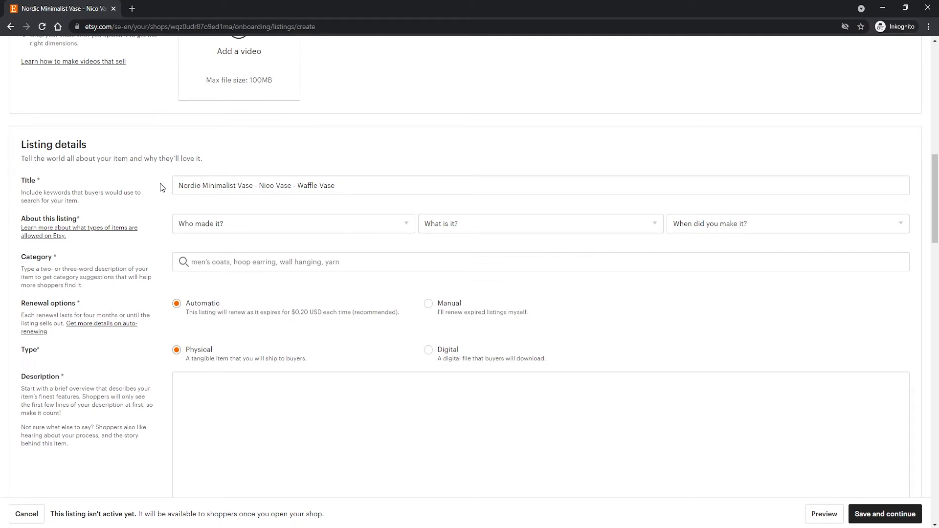
left_click(173, 185)
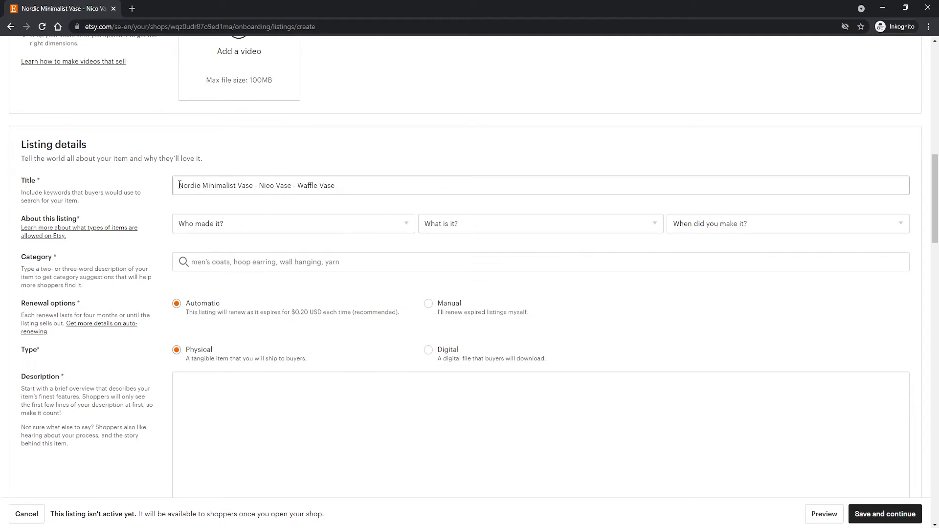
triple_click(179, 185)
left_click(182, 185)
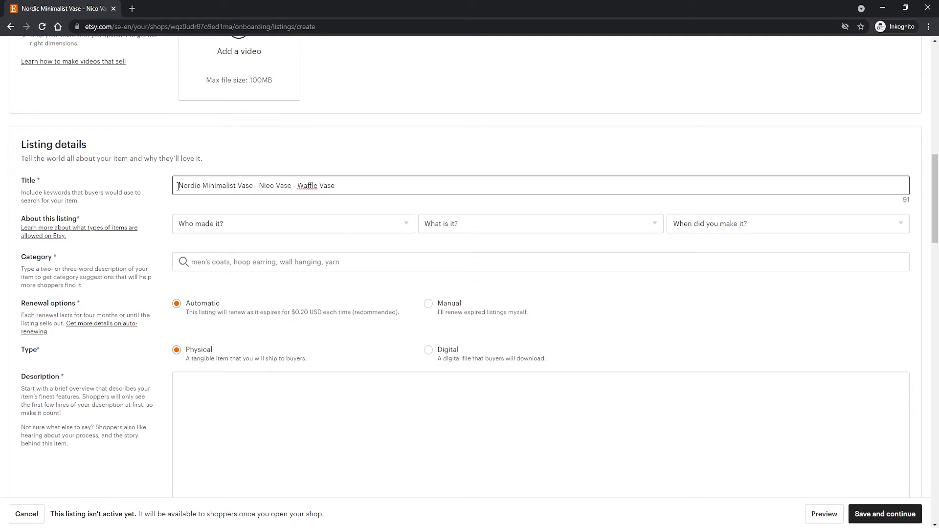
left_click_drag(179, 186, 342, 187)
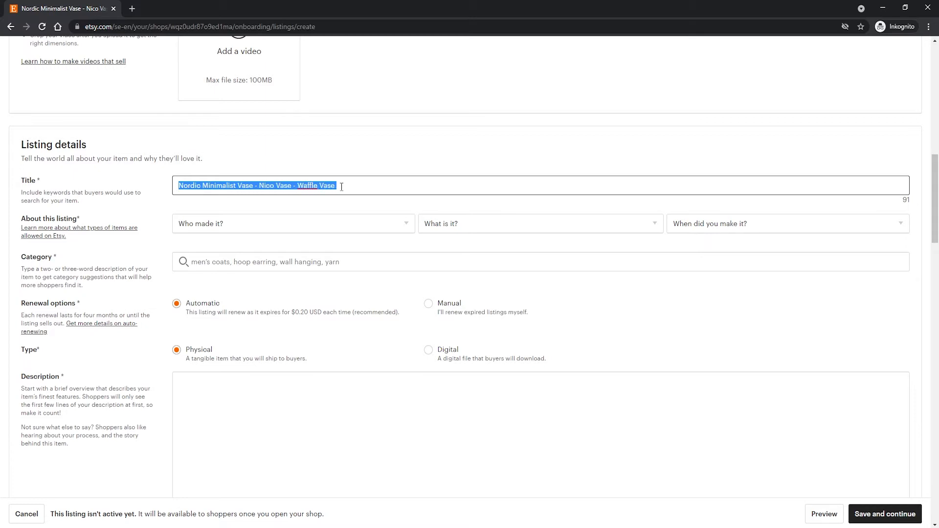
left_click(347, 187)
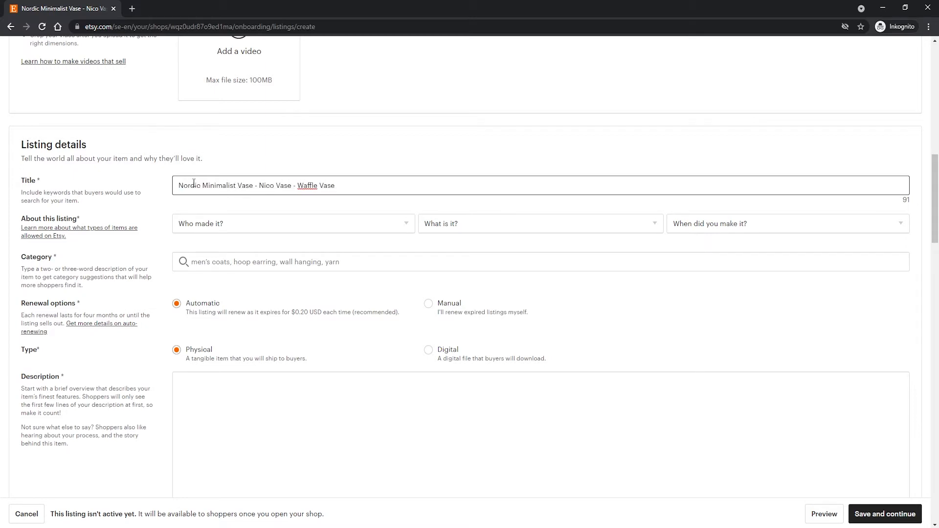
left_click(165, 186)
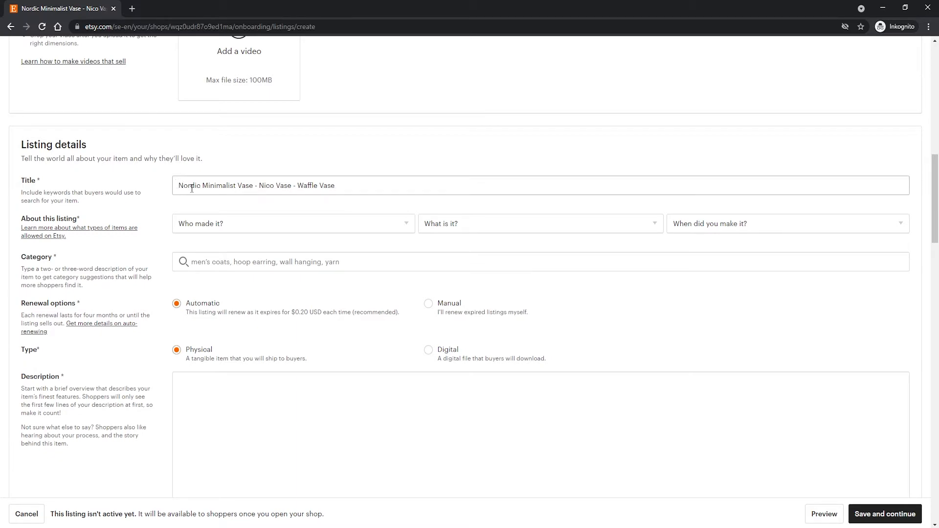
scroll(192, 189, "up", 10)
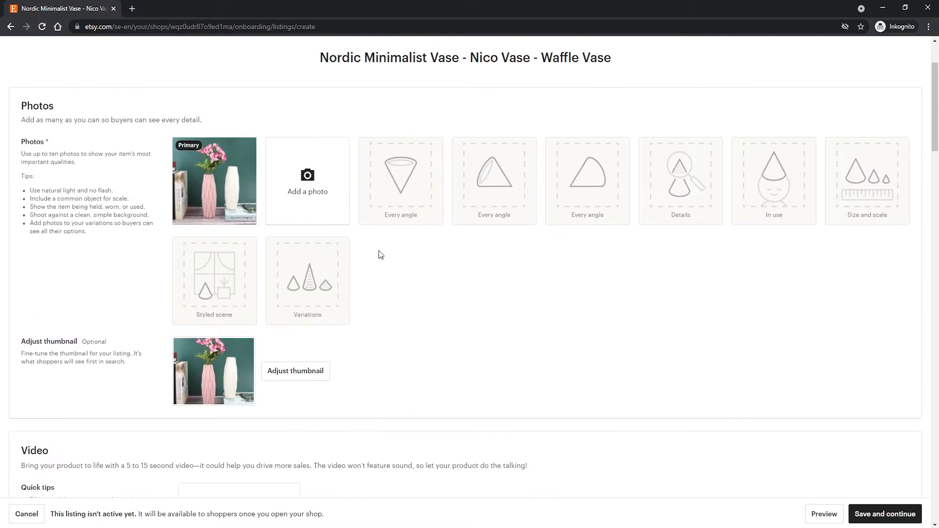
scroll(354, 244, "down", 10)
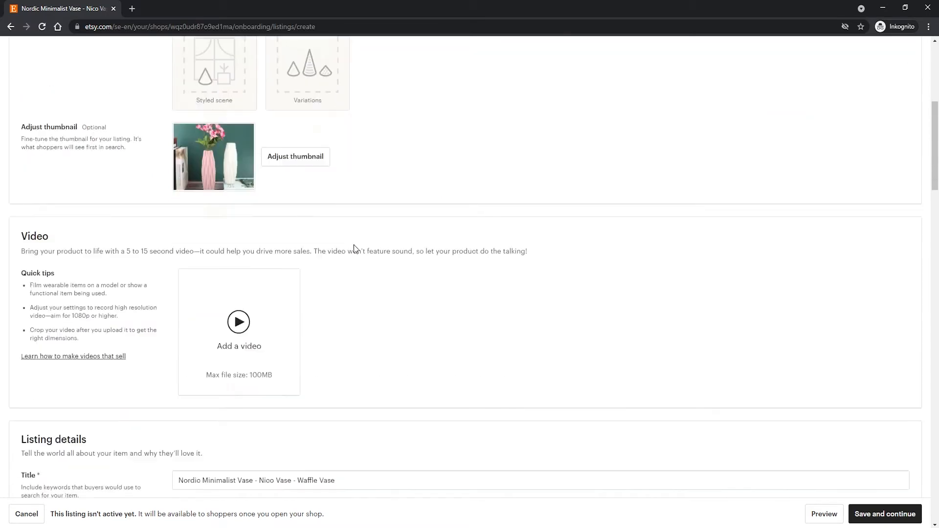
scroll(193, 240, "up", 1)
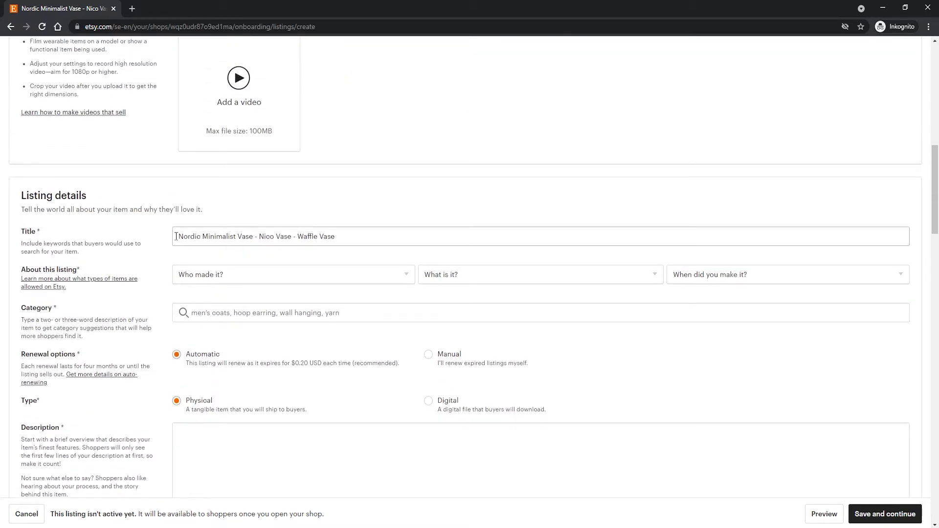
triple_click(177, 236)
left_click(183, 236)
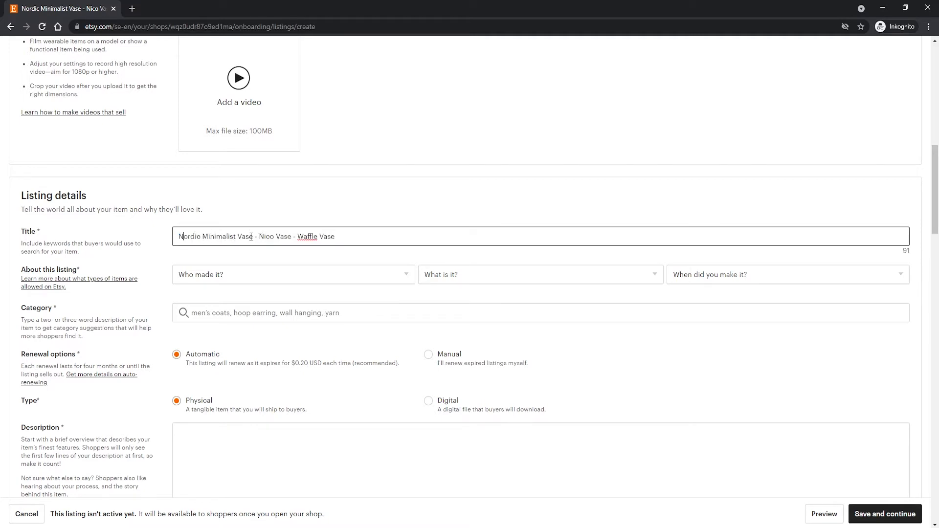
Append "- Nordic Vase" to the end of the listing title, reusing the words already in it.
left_click_drag(253, 237, 238, 237)
key("ctrl+c")
left_click(345, 235)
type("-")
key("ctrl+v")
double_click(191, 237)
key("ctrl+c")
left_click(341, 236)
key("ctrl+v")
left_click(343, 237)
key("BackSpace")
left_click_drag(179, 237, 394, 237)
left_click(269, 237)
left_click(298, 236)
left_click(402, 219)
triple_click(407, 235)
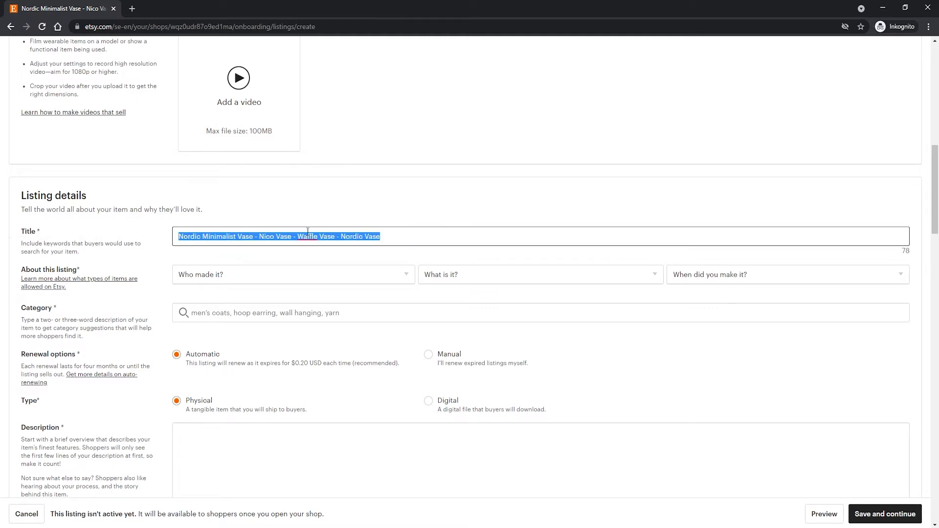
left_click(314, 209)
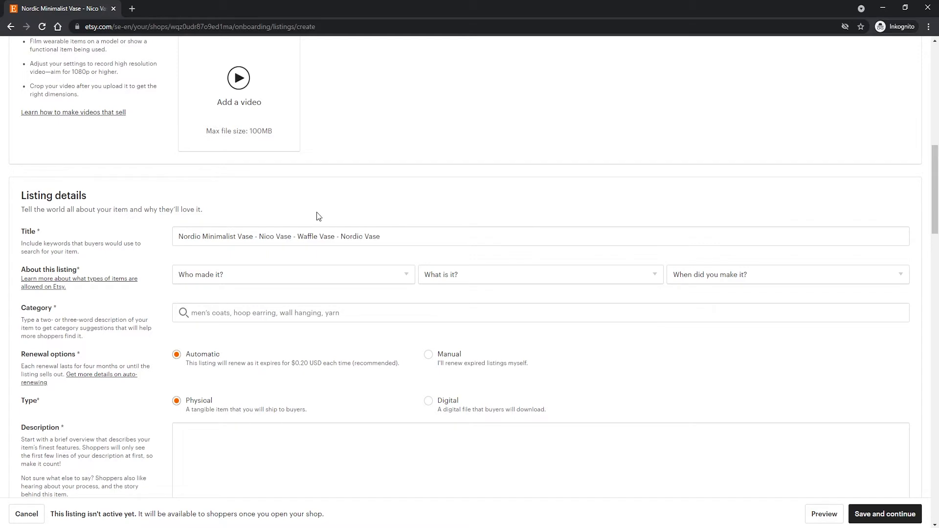
triple_click(394, 237)
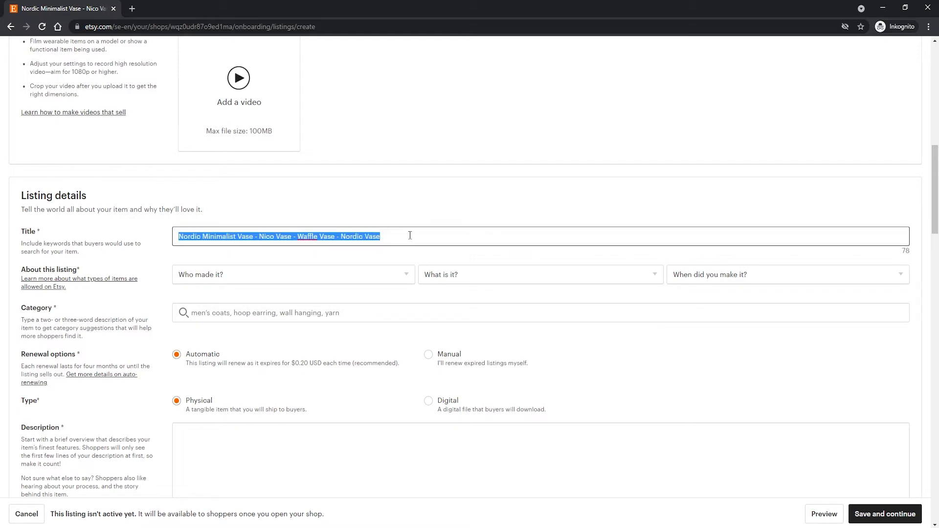
left_click(383, 219)
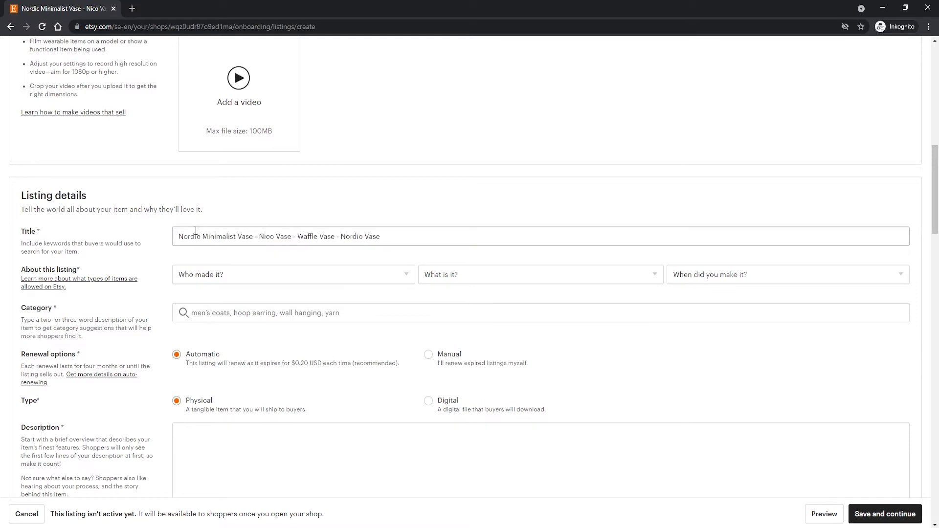
Insert the missing hyphen before "Nordic Vase" in the listing title.
left_click(337, 236)
type("-")
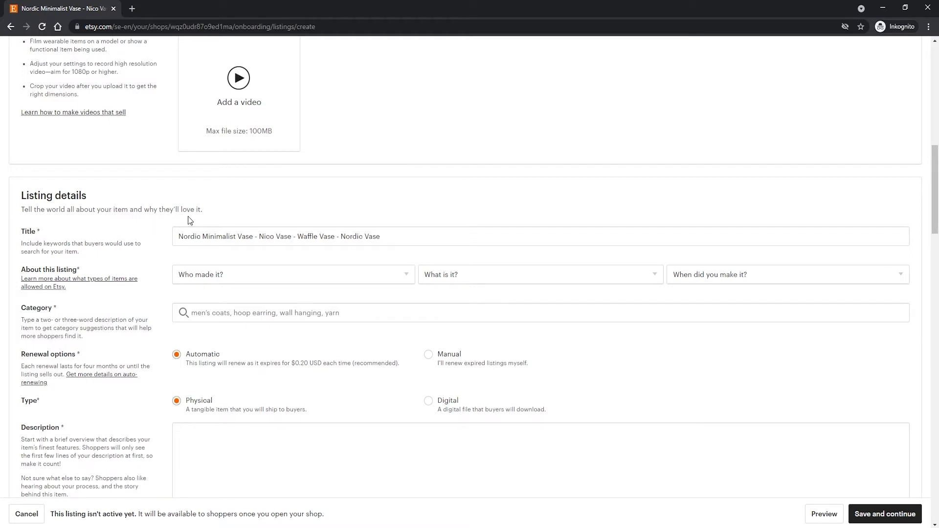
left_click(203, 234)
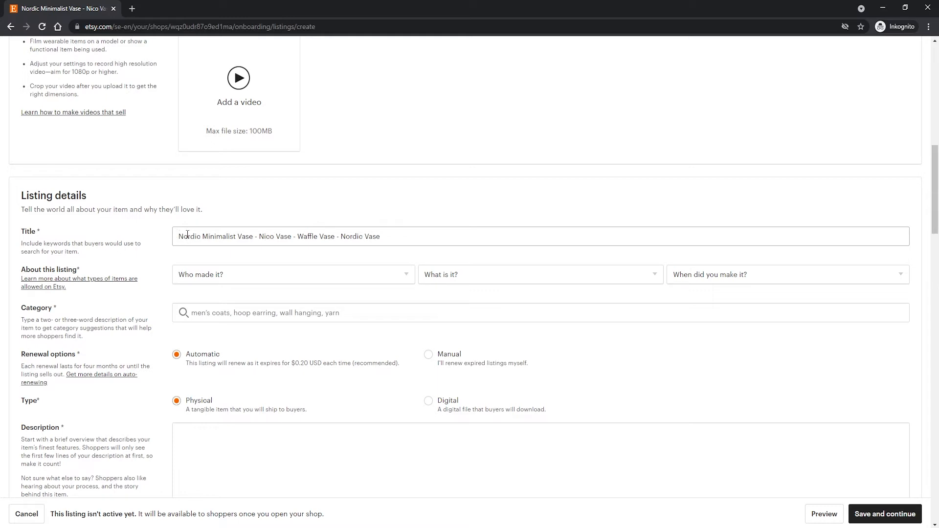
Describe the listing as made by "I did", "A finished product", and "Made To Order".
scroll(140, 233, "down", 1)
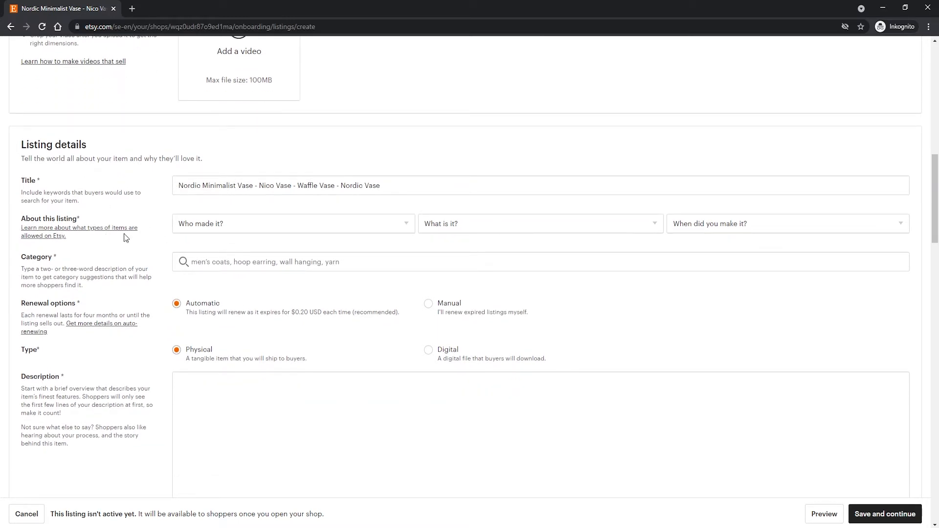
left_click(206, 228)
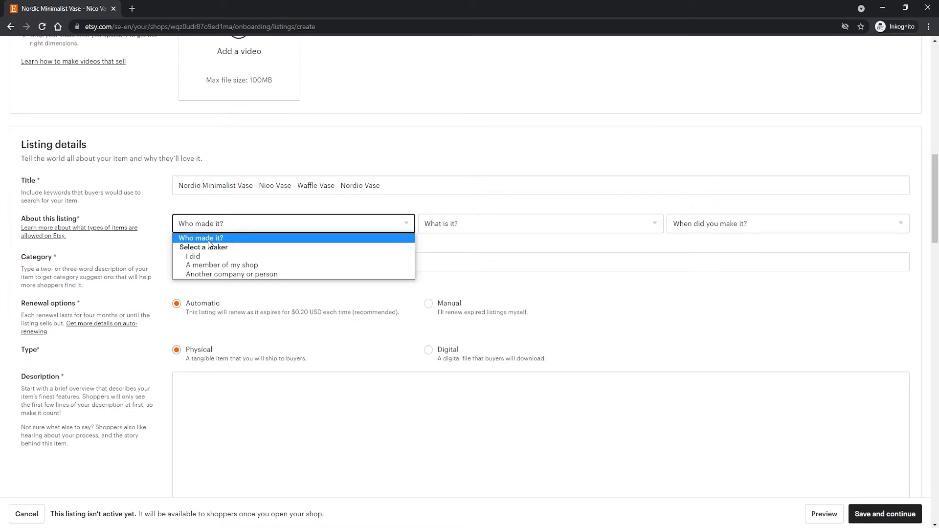
left_click(219, 258)
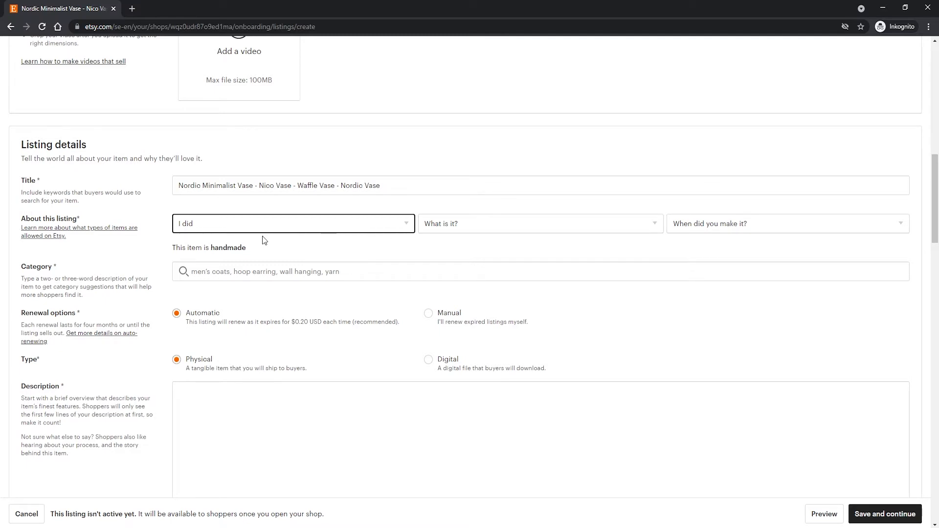
left_click(460, 228)
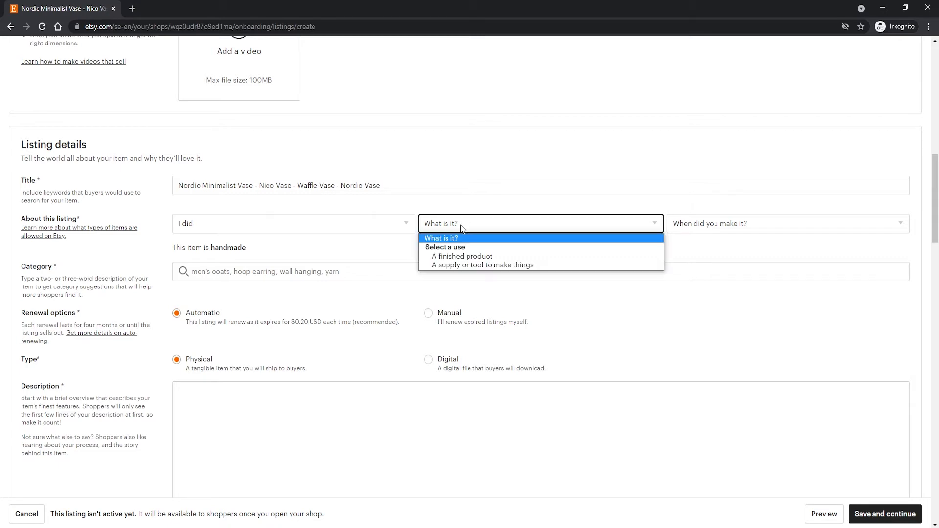
left_click(462, 258)
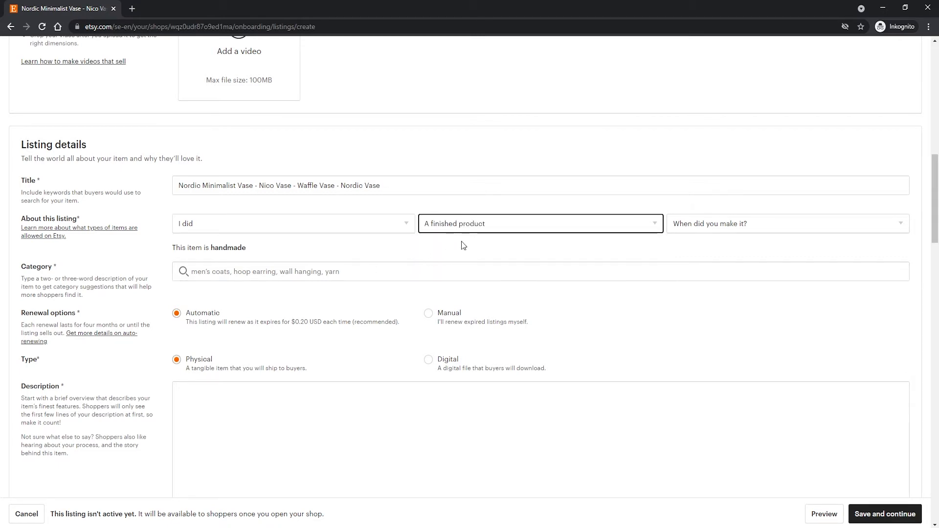
left_click(695, 228)
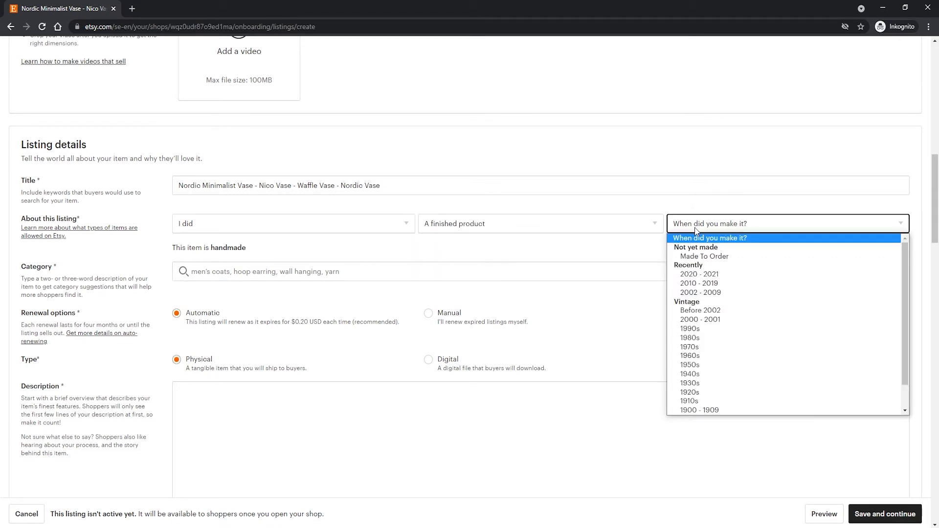
left_click(708, 258)
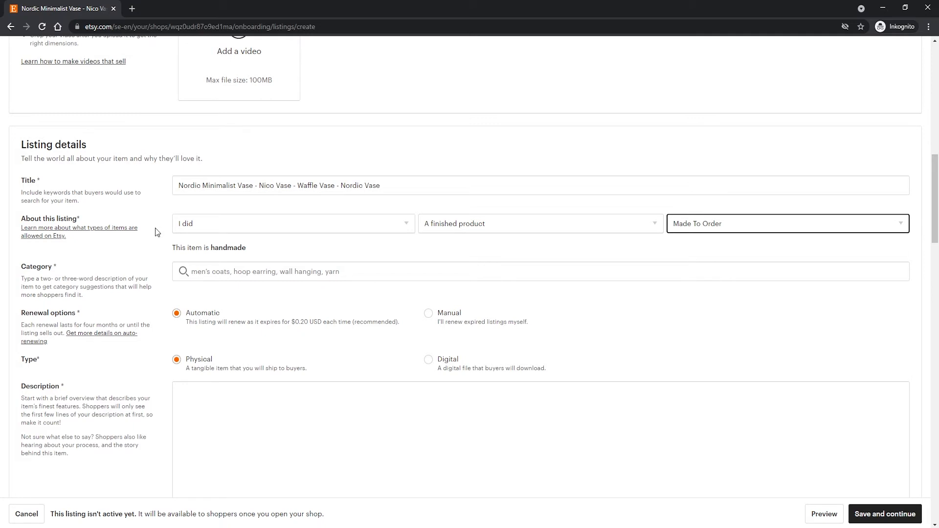
Search the categories for "vase" and assign the listing to Vases under Home & Living, Home Decor.
scroll(198, 278, "down", 1)
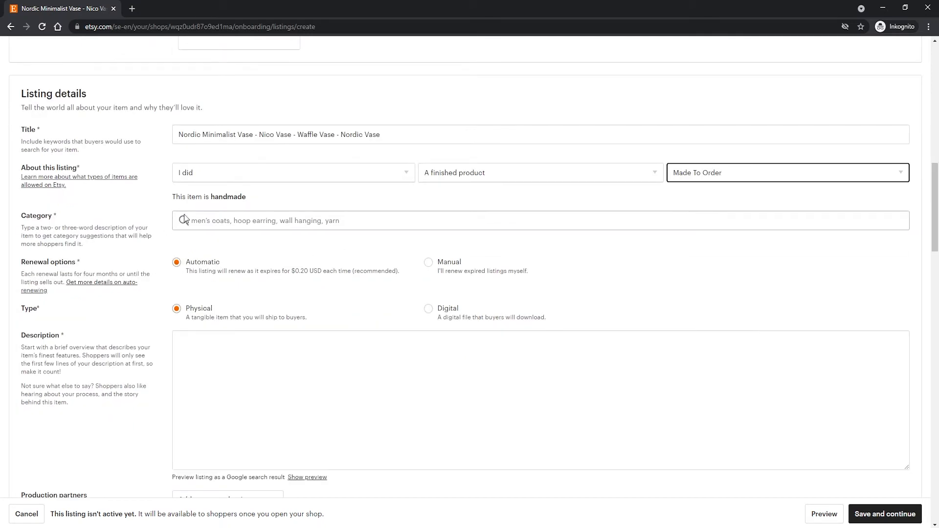
left_click(195, 220)
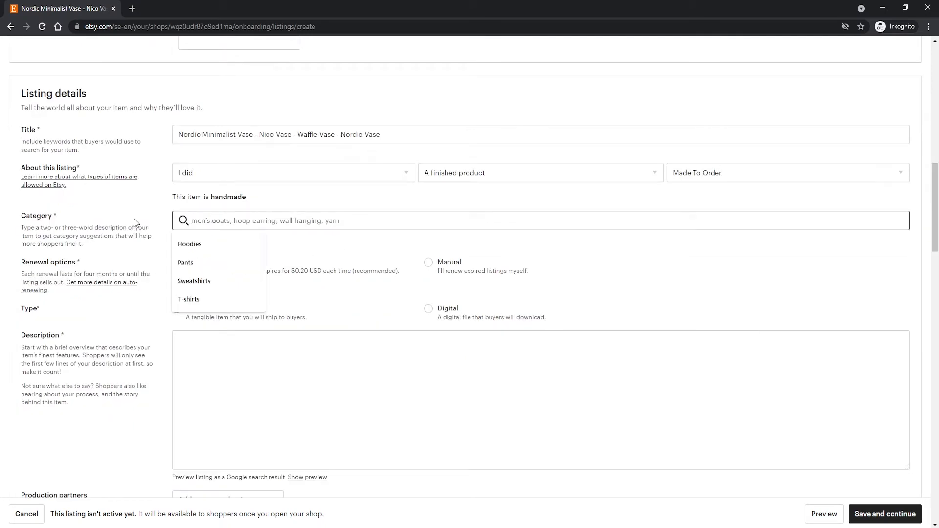
type("vase")
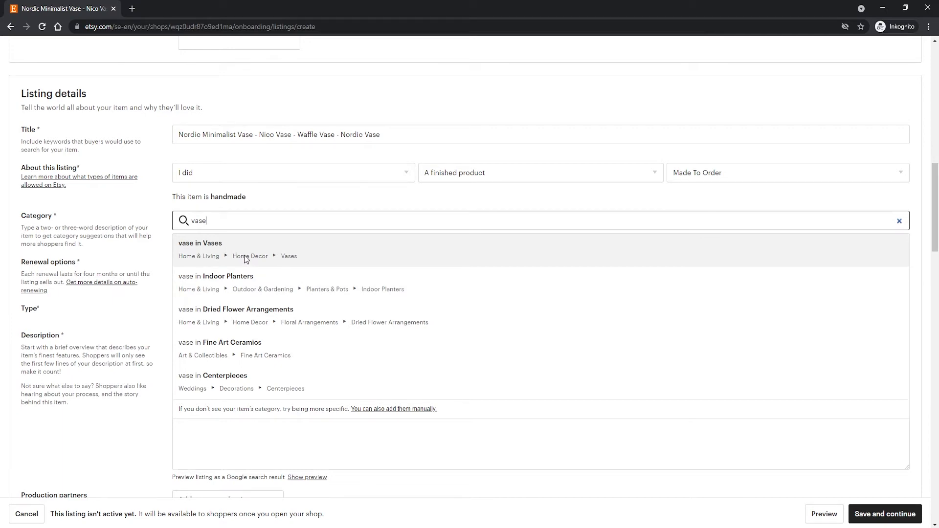
left_click(257, 246)
scroll(185, 262, "up", 10)
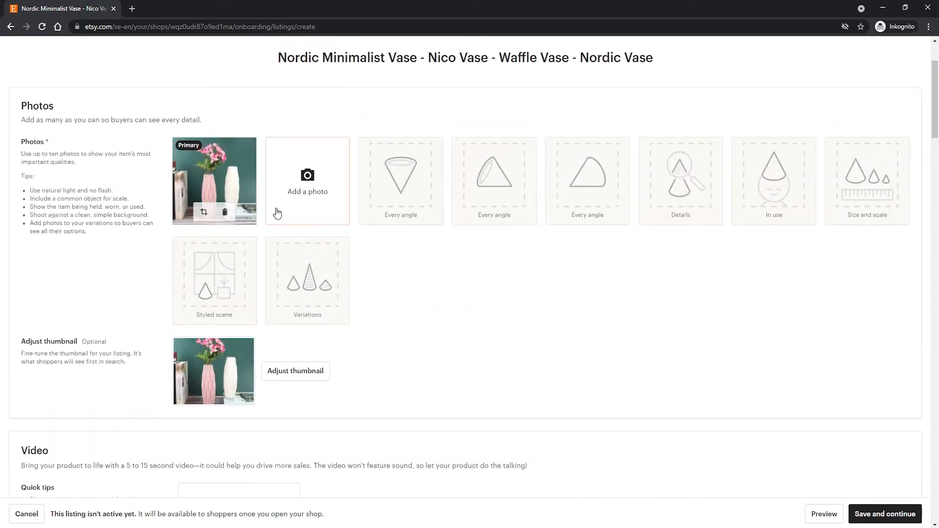
scroll(294, 264, "down", 10)
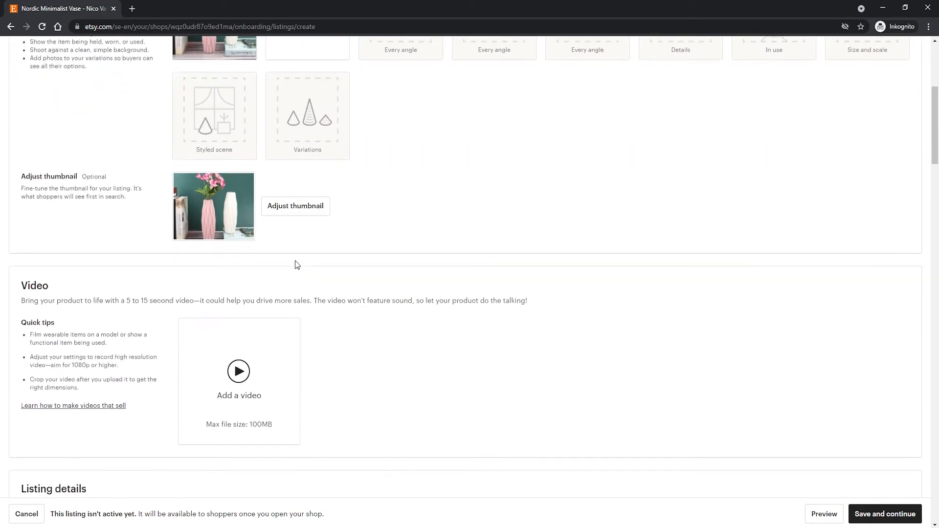
scroll(250, 250, "up", 1)
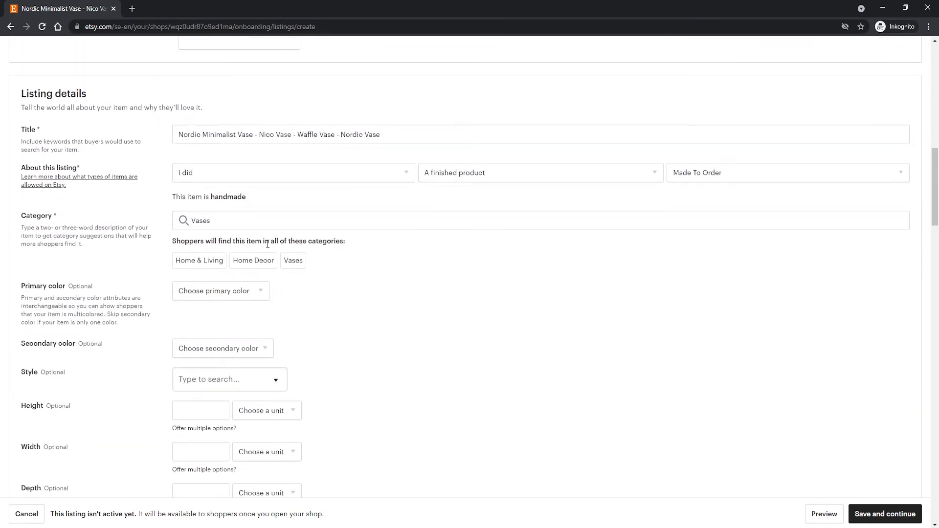
scroll(259, 247, "down", 1)
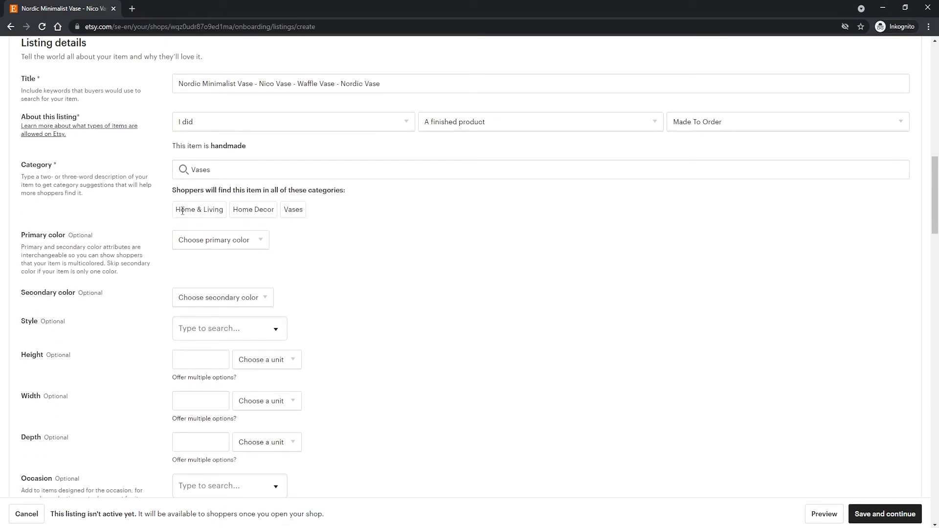
left_click_drag(214, 191, 351, 193)
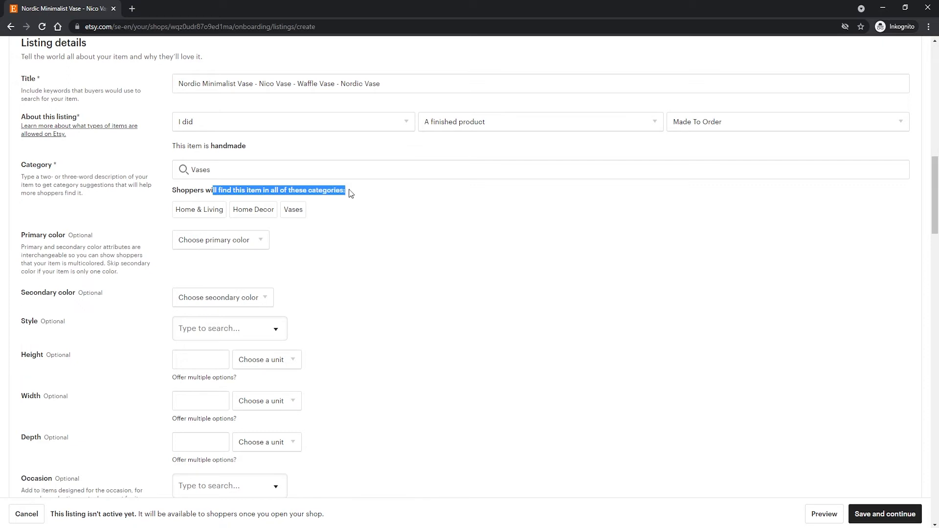
left_click(351, 193)
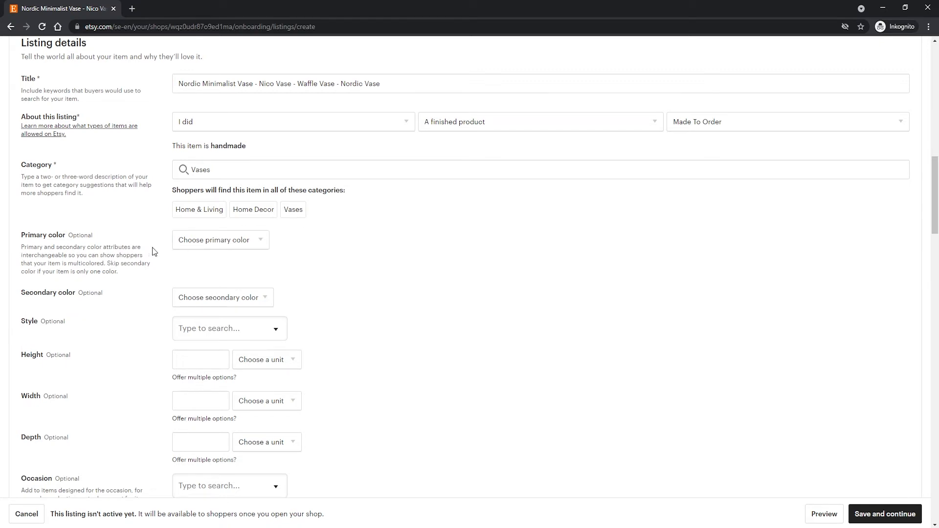
Set the listing's primary color to White.
left_click(230, 243)
left_click(230, 243)
left_click(230, 244)
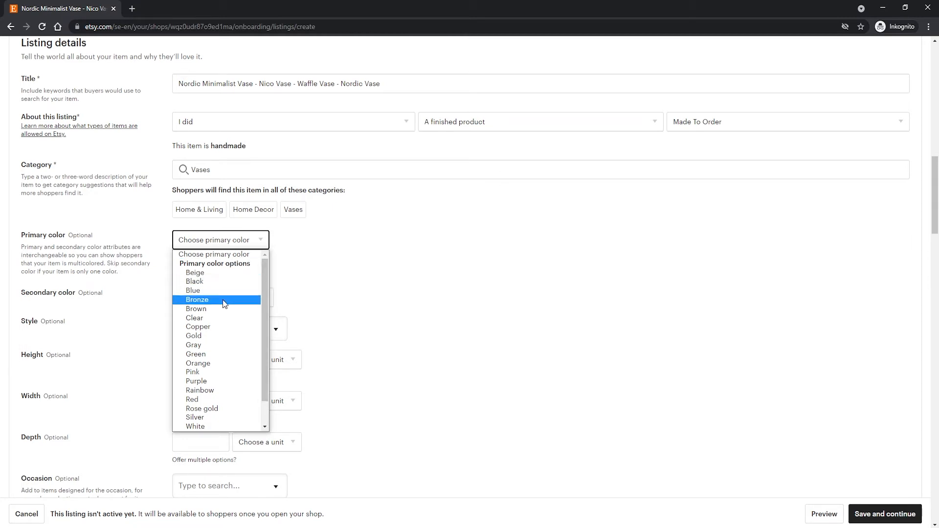
scroll(224, 302, "down", 2)
left_click(205, 402)
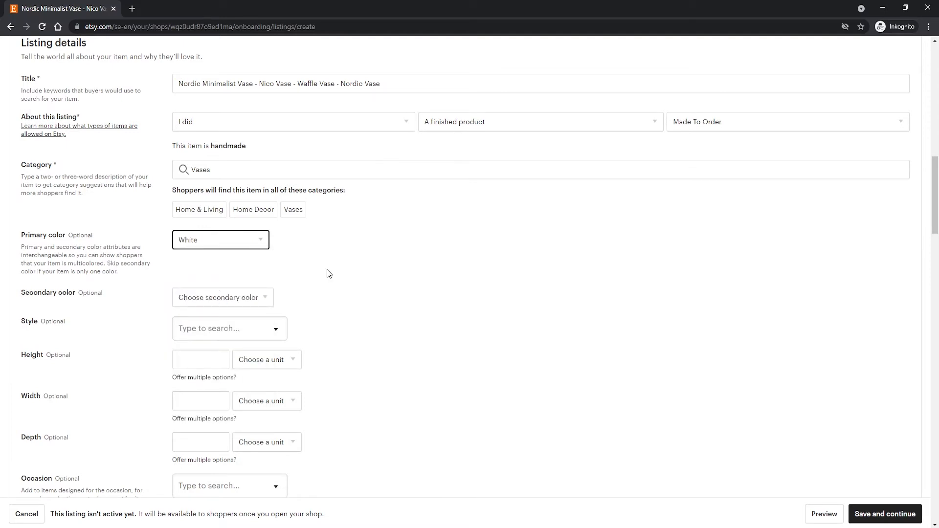
Find Scandinavian among the style options by searching for "sca" and set it as the vase's style.
scroll(314, 266, "down", 1)
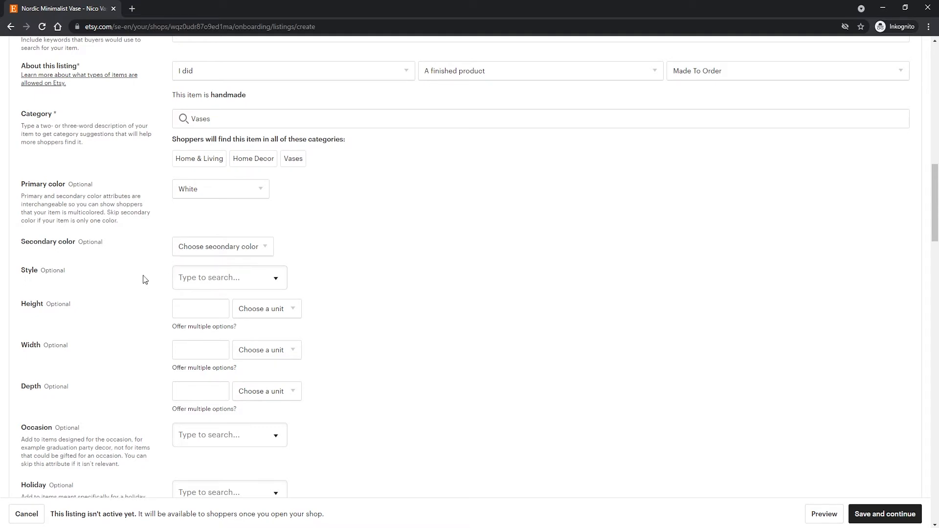
scroll(147, 279, "down", 1)
left_click(251, 226)
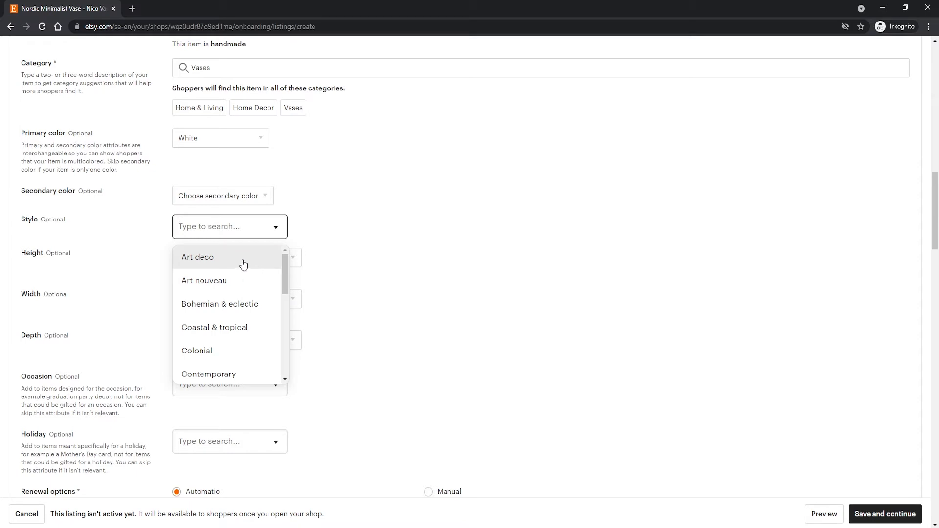
type("nor")
key("BackSpace")
key("BackSpace")
key("BackSpace")
type("sca")
left_click(243, 265)
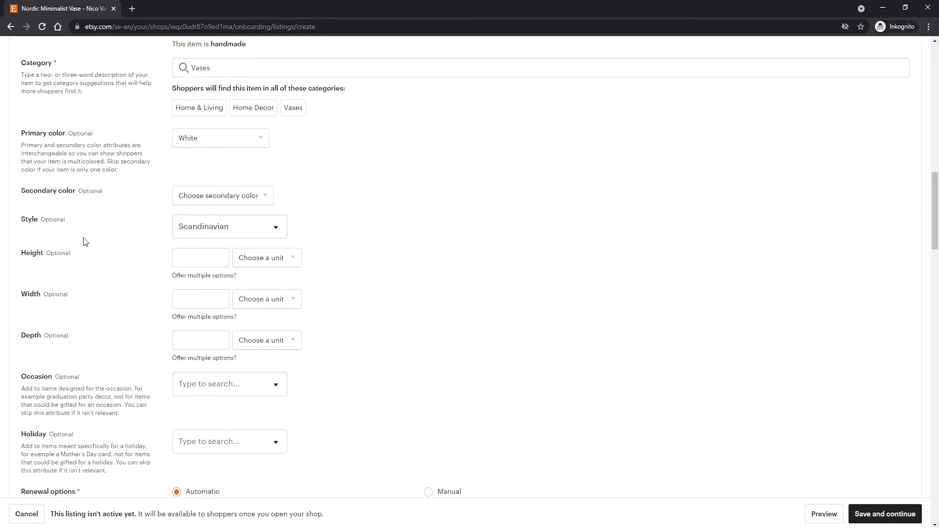
Set the vase's height to 60 centimeters.
left_click(214, 253)
left_click(262, 258)
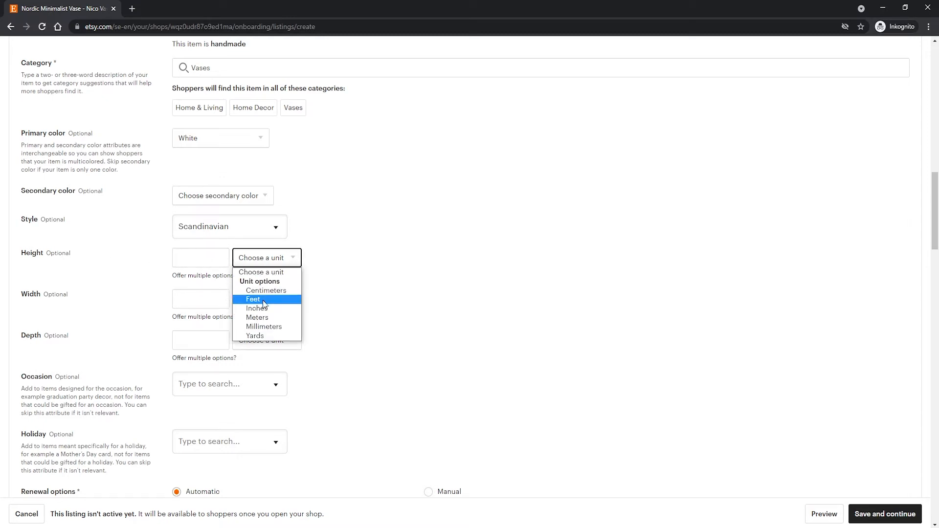
left_click(265, 291)
left_click(203, 257)
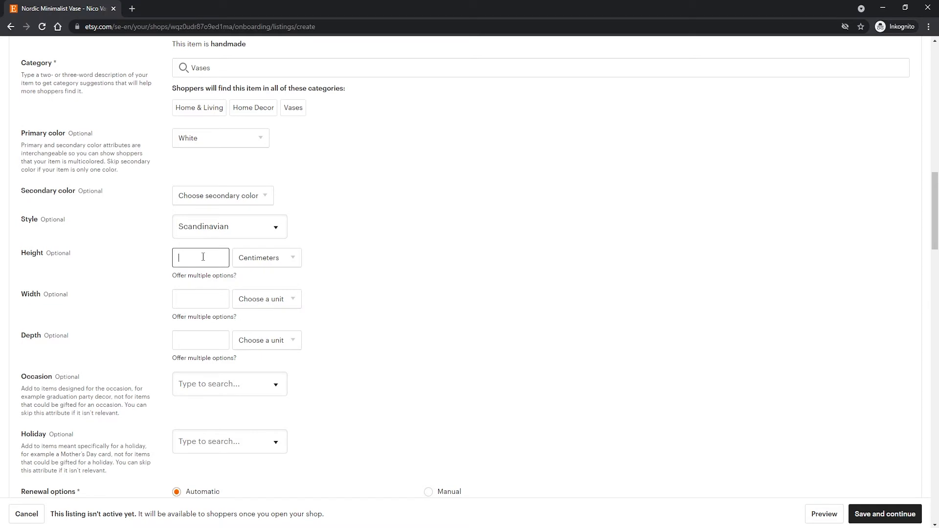
type("60")
left_click(140, 259)
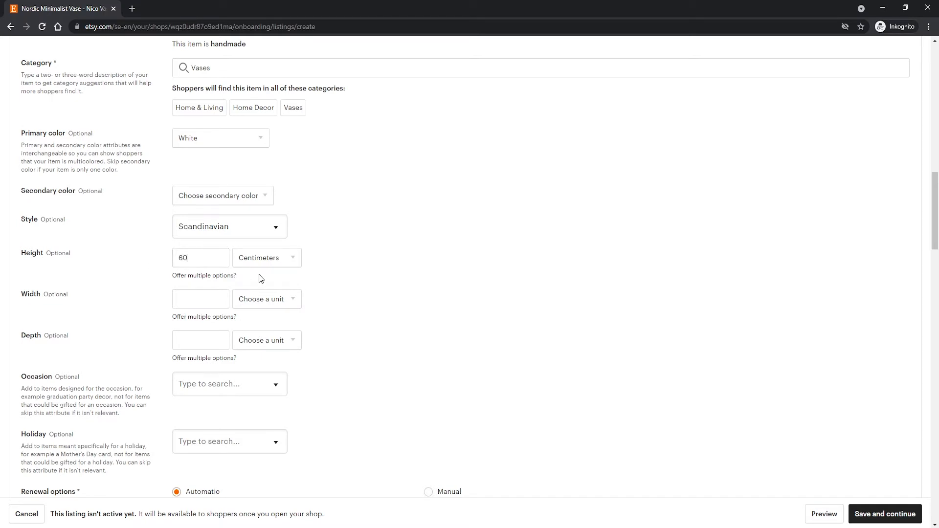
Set the vase's width to 40 centimeters.
left_click(269, 298)
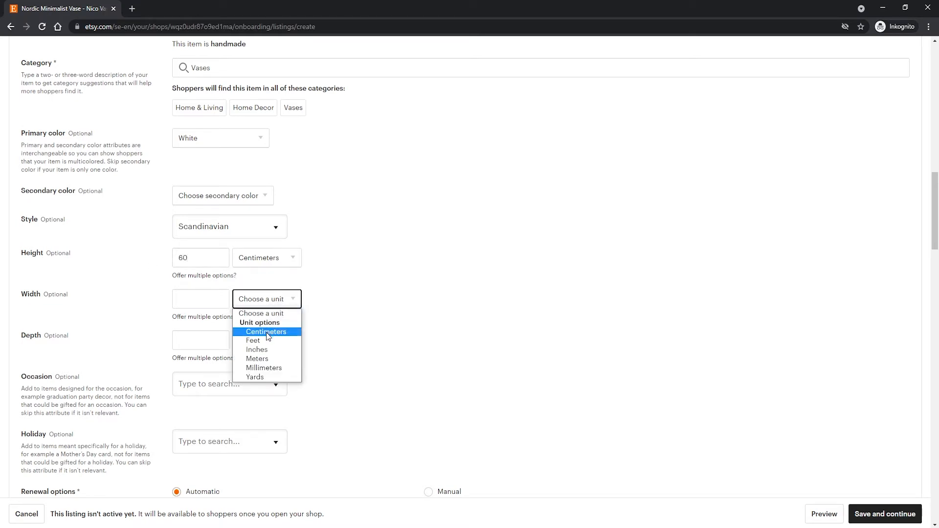
left_click(266, 333)
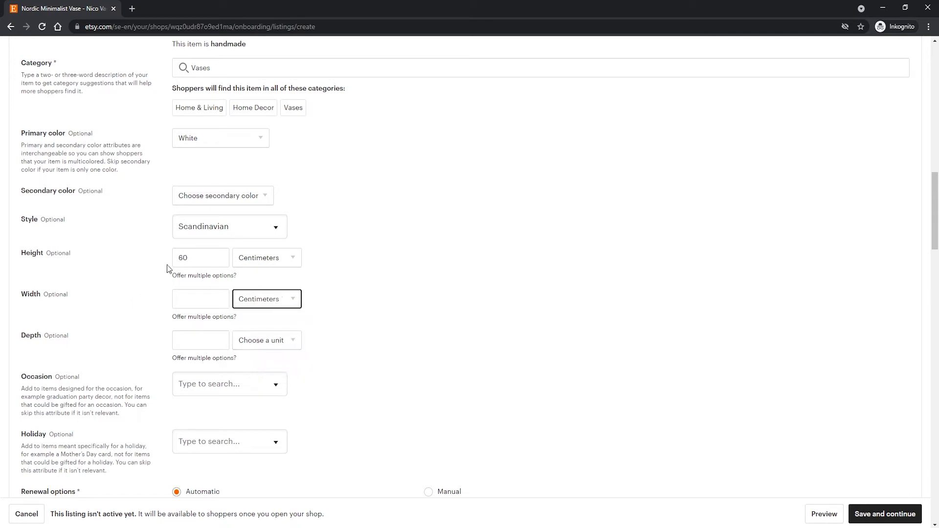
left_click(208, 296)
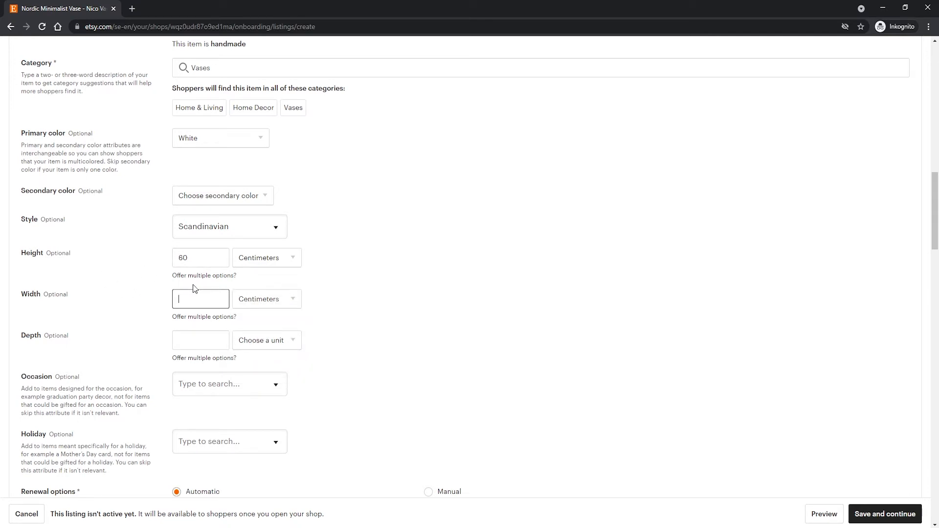
type("40")
left_click(156, 280)
left_click_drag(39, 252, 135, 256)
left_click(143, 259)
Set the vase's depth to 30 centimeters.
scroll(147, 291, "down", 1)
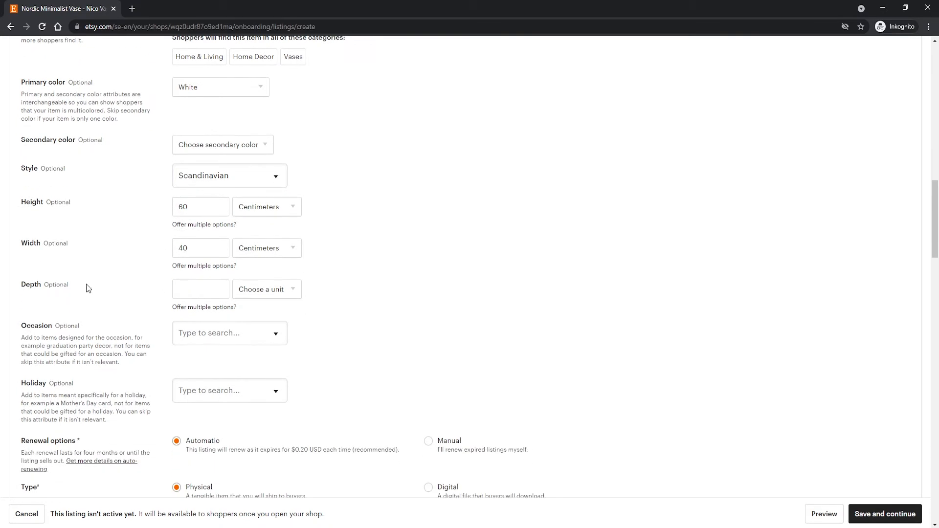
left_click(236, 292)
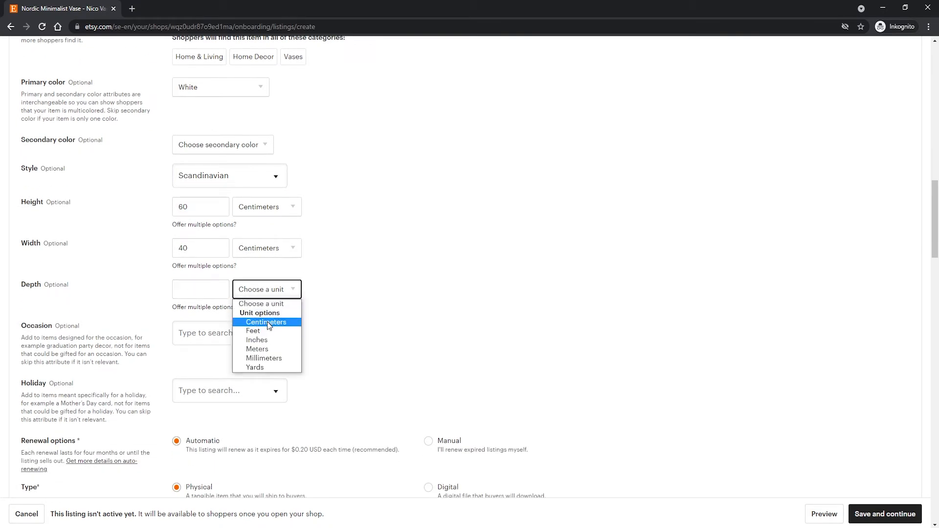
left_click(268, 326)
left_click(197, 290)
type("3")
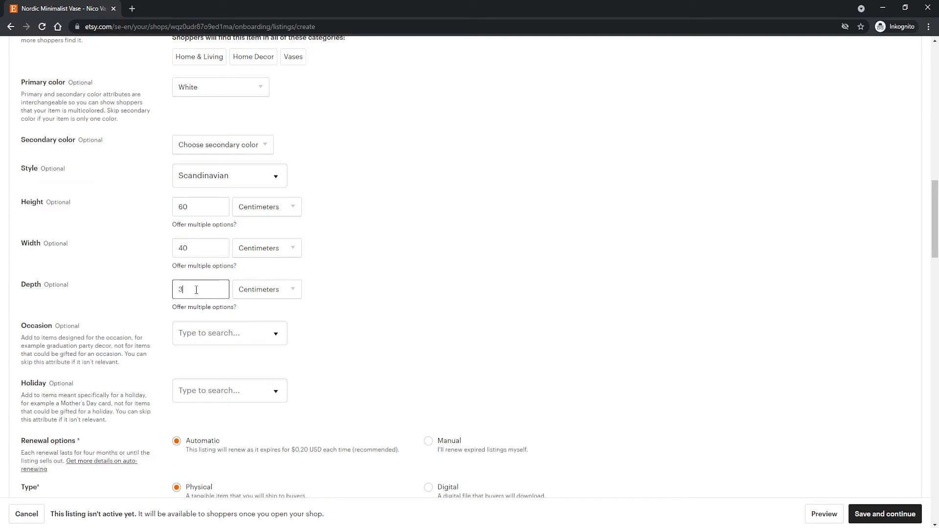
type("0")
left_click(154, 290)
Look through the available Occasion and Holiday options for the vase without choosing any.
scroll(223, 283, "down", 1)
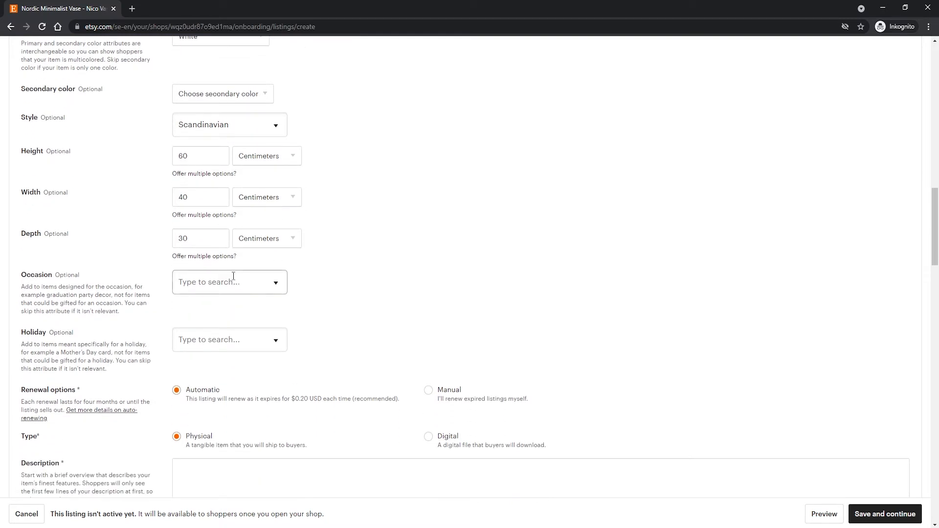
left_click(228, 282)
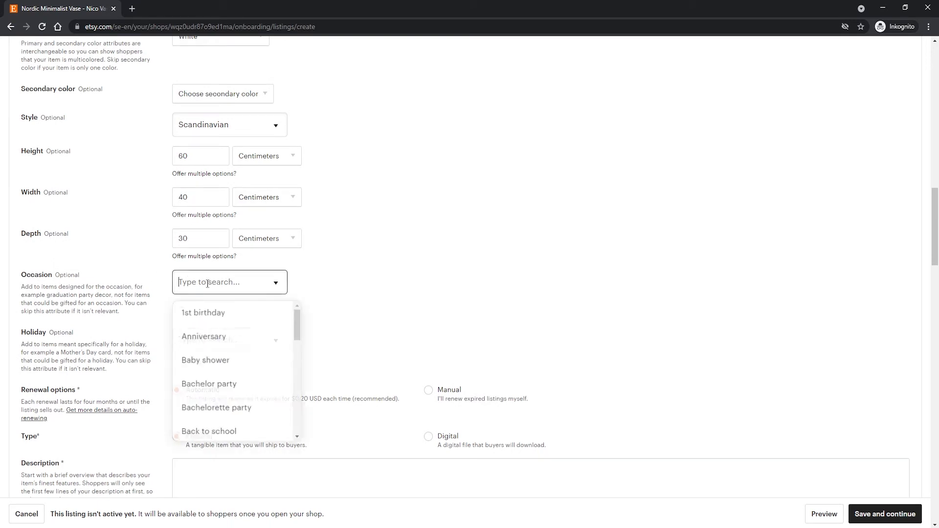
left_click_drag(295, 323, 300, 296)
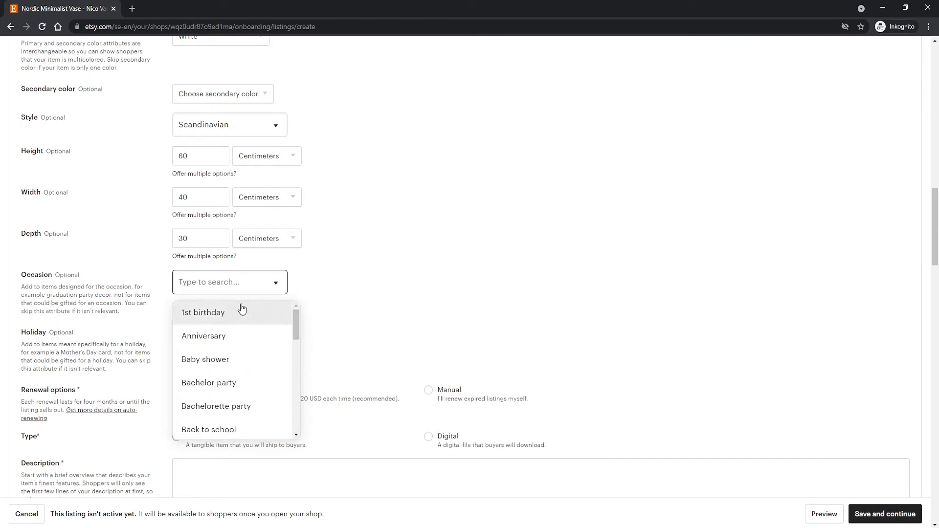
scroll(232, 372, "down", 2)
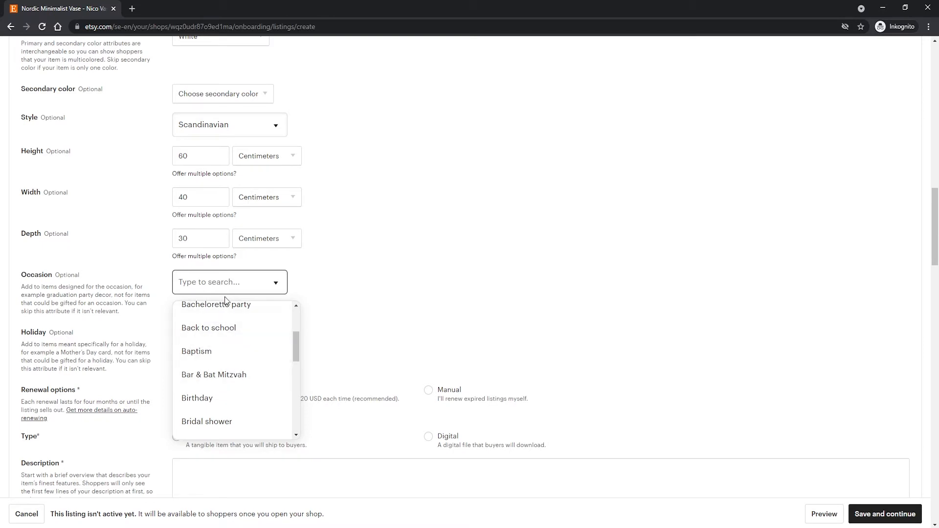
left_click(336, 258)
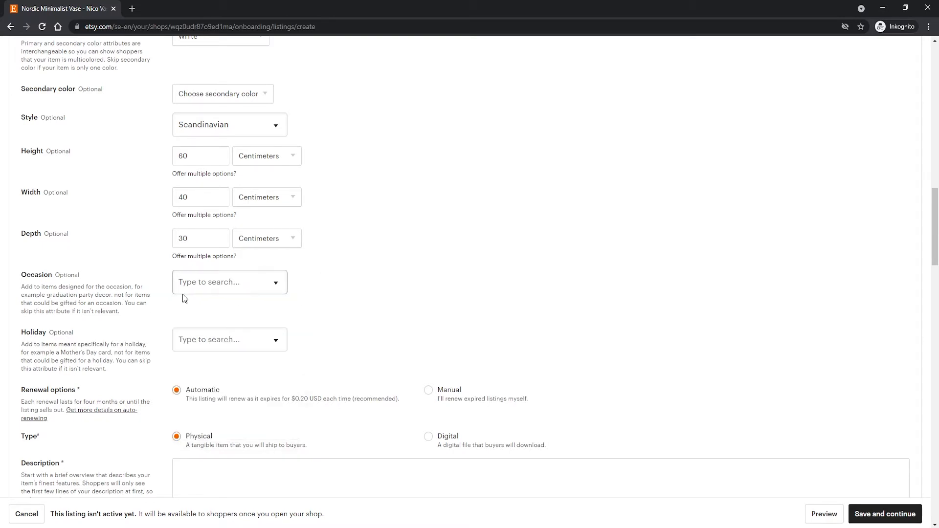
scroll(185, 293, "down", 2)
left_click(240, 238)
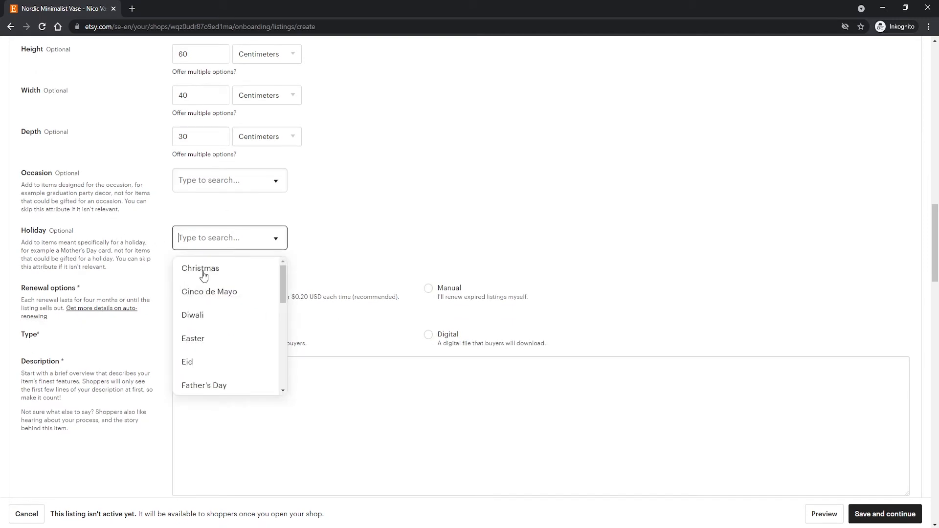
mouse_move(286, 277)
left_mouse_down()
mouse_move(280, 335)
mouse_move(283, 266)
left_mouse_up()
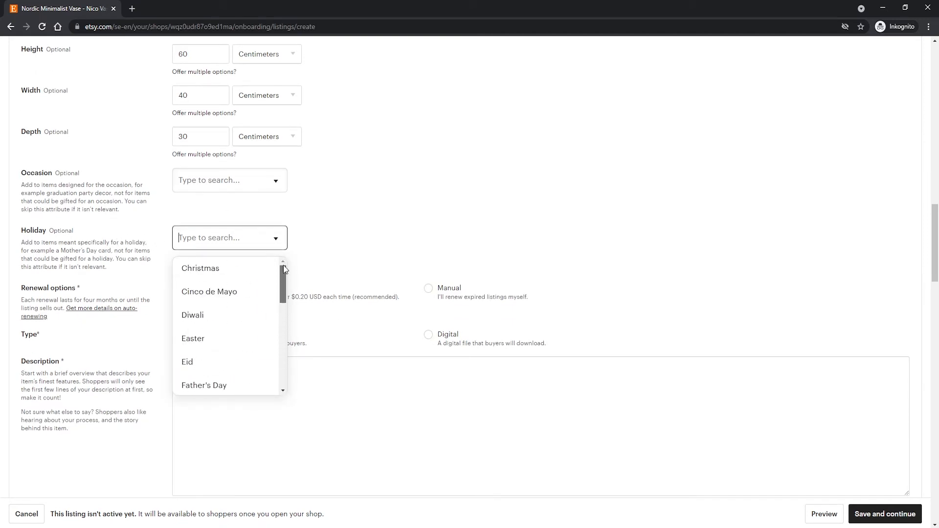
left_click(362, 242)
Try the Manual renewal option and return the listing to Automatic renewal.
scroll(210, 263, "down", 2)
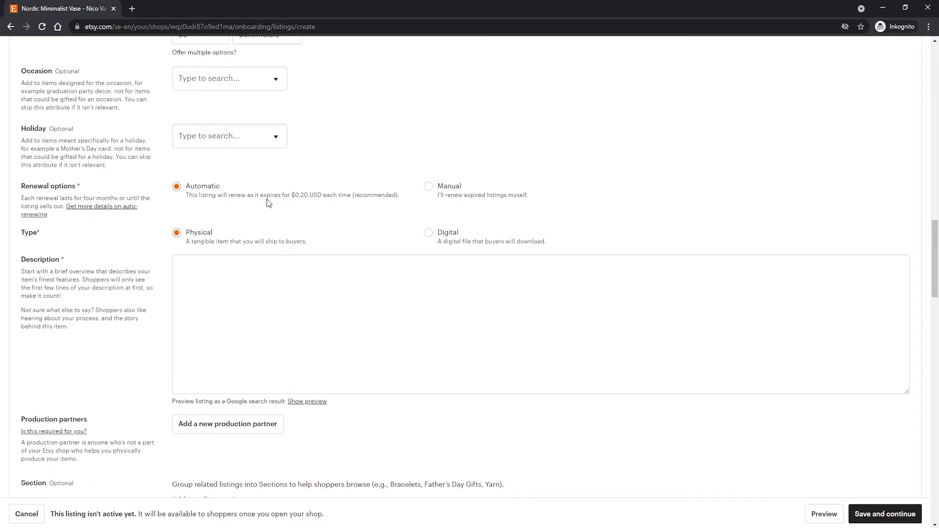
left_click(321, 197)
left_click(428, 187)
left_click(205, 187)
Switch to WordPad, copy the product paragraph under the title in Product desc.rtf, and paste it into the Etsy listing's description.
scroll(161, 216, "down", 1)
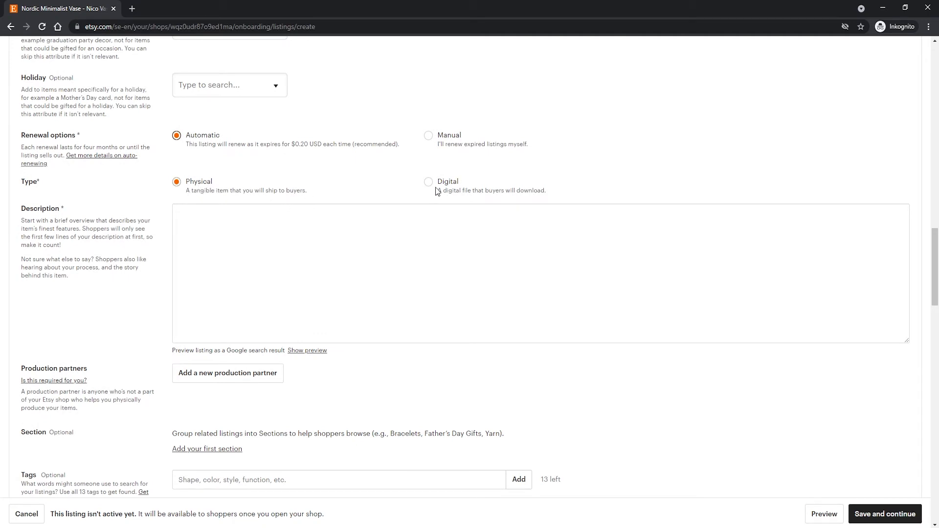
left_click(296, 213)
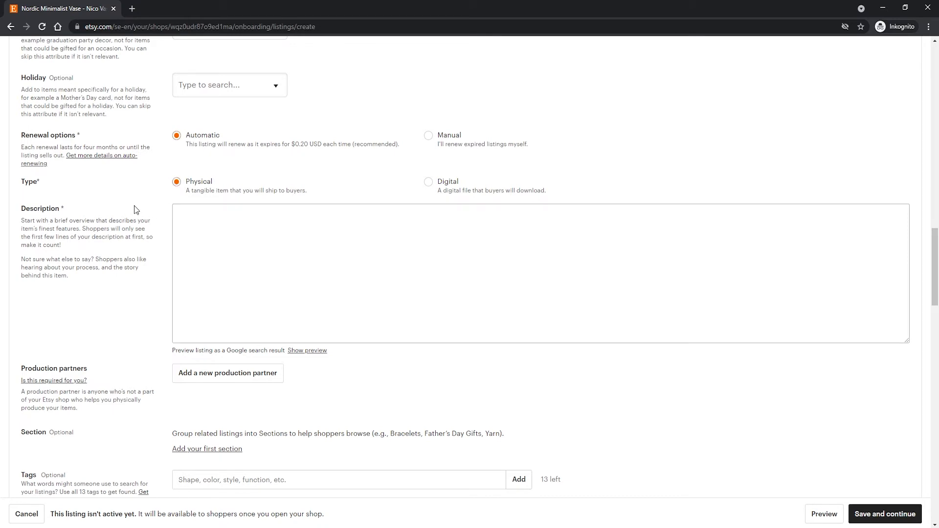
left_click(198, 230)
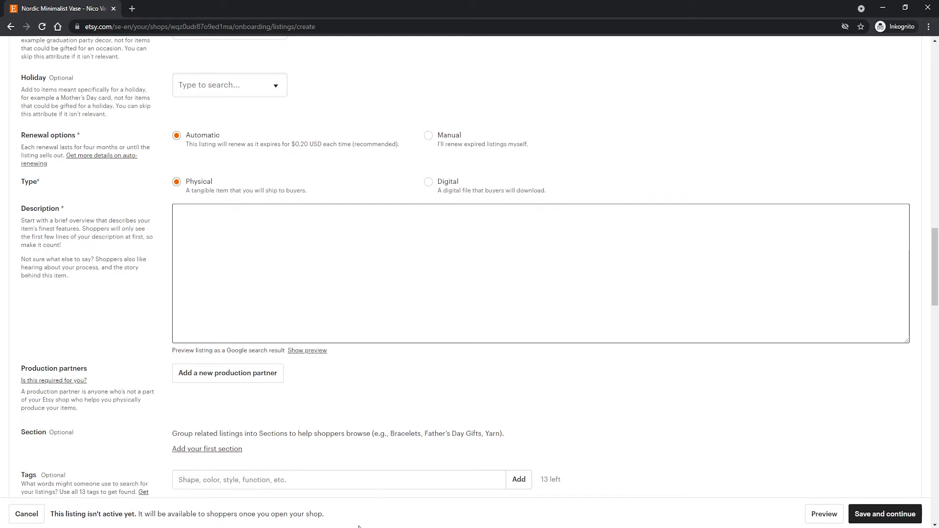
key("alt+Tab")
left_click_drag(631, 239, 398, 190)
key("ctrl+c")
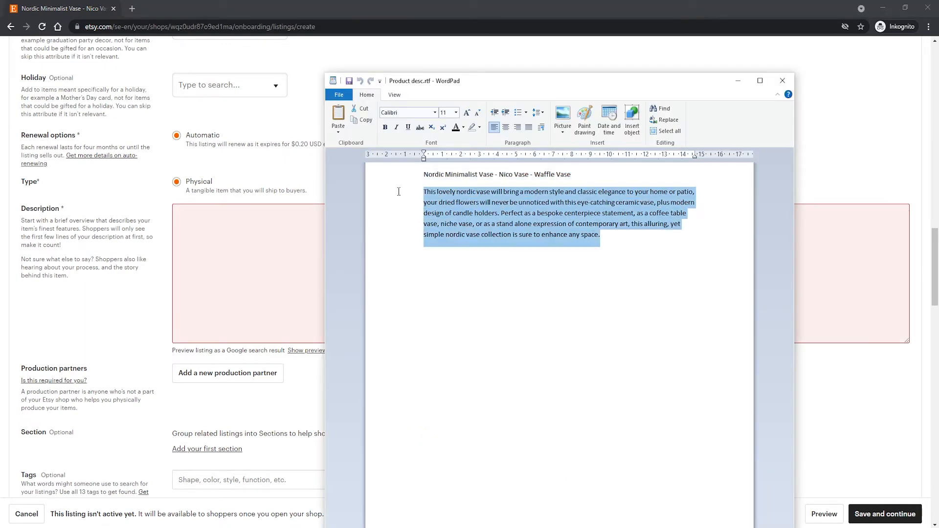
left_click(245, 215)
key("ctrl+v")
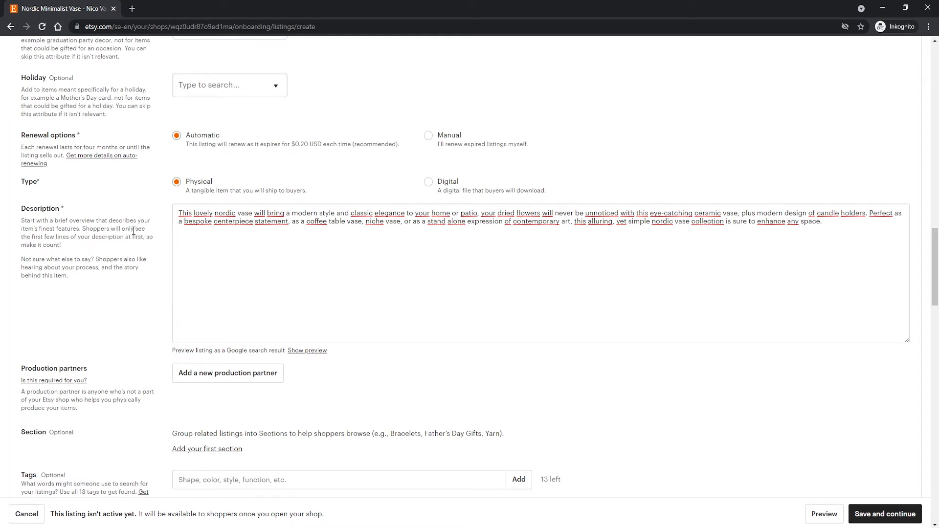
Add "vase" as the listing's first tag.
scroll(134, 231, "down", 2)
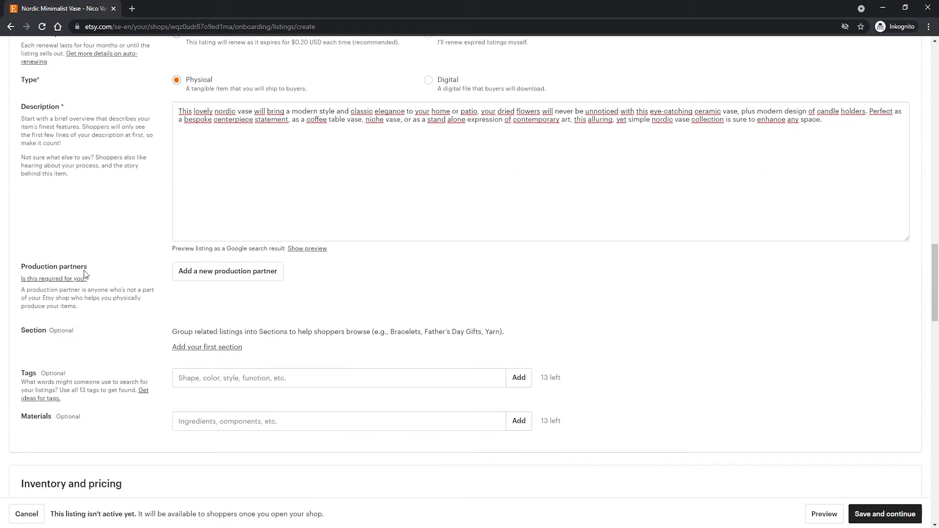
scroll(192, 272, "down", 1)
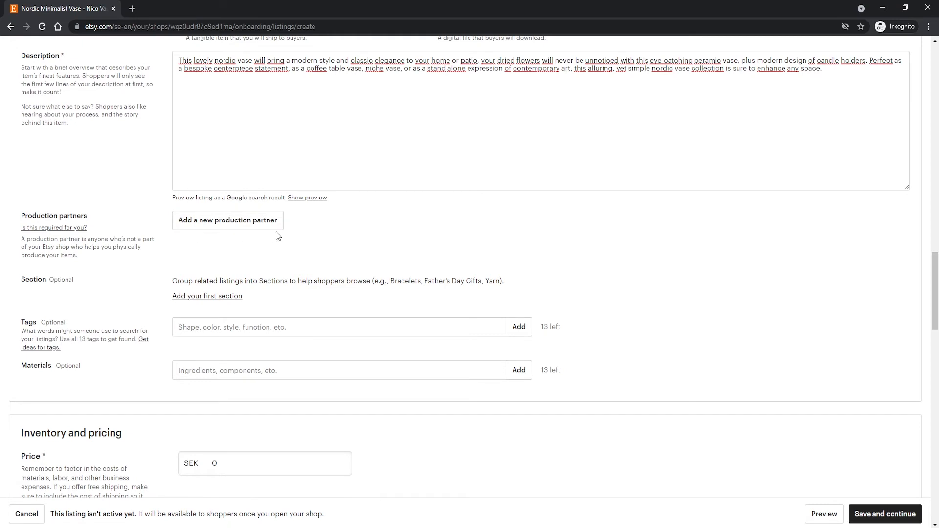
scroll(136, 254, "down", 1)
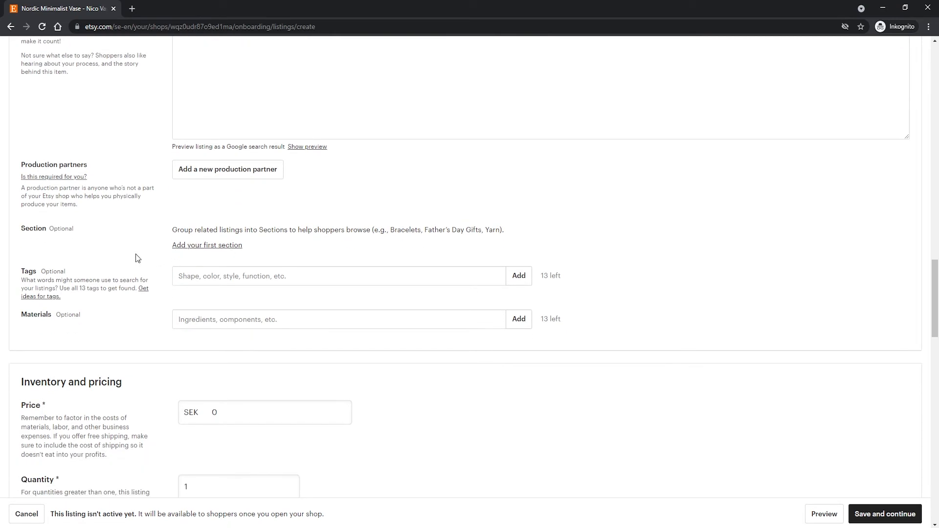
left_click(218, 273)
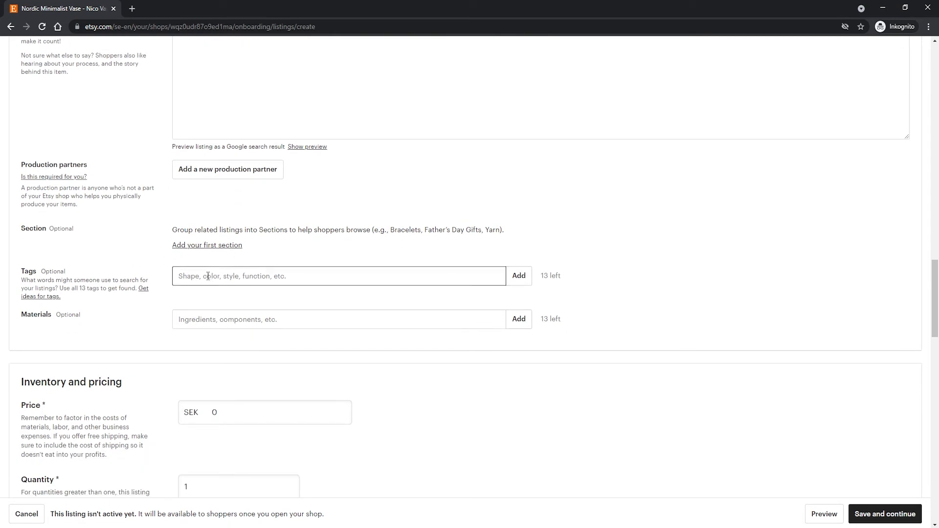
type("vase")
key("Return")
Add "nordic vase" as a second tag for the listing.
type("nrodic")
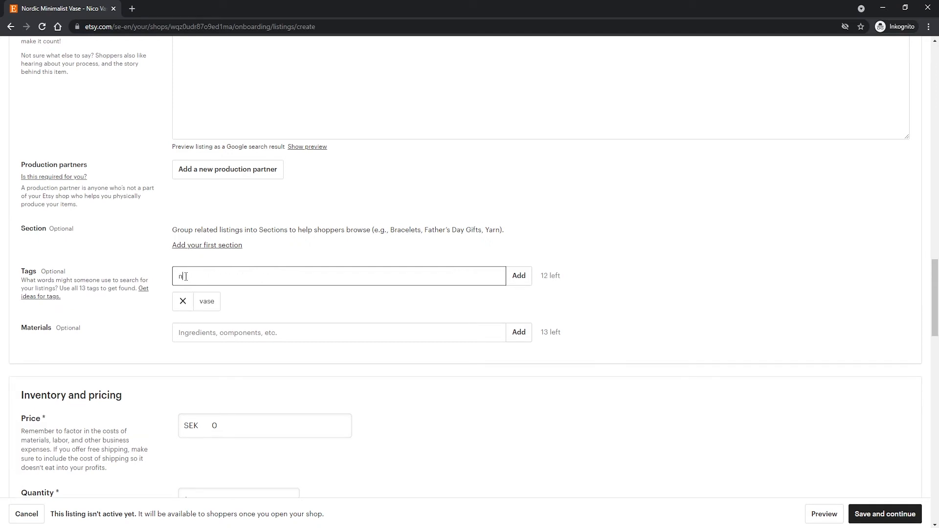
key("BackSpace")
key("BackSpace")
key("BackSpace")
type("ordic vase")
key("Return")
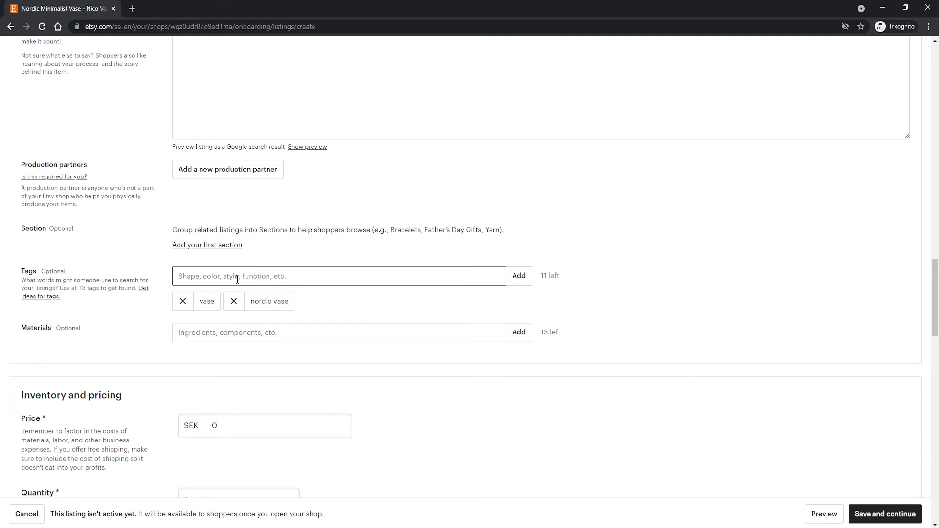
left_click_drag(564, 276, 539, 277)
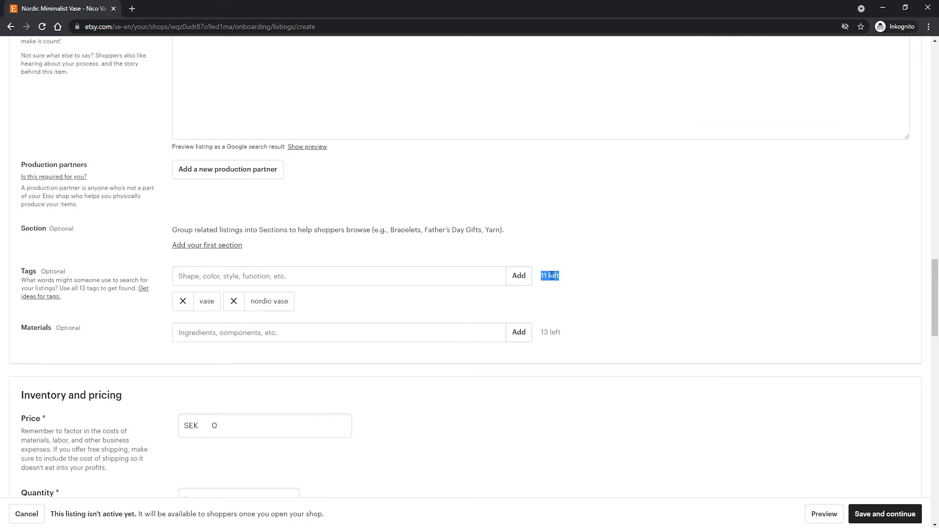
left_click(558, 276)
left_click(538, 279)
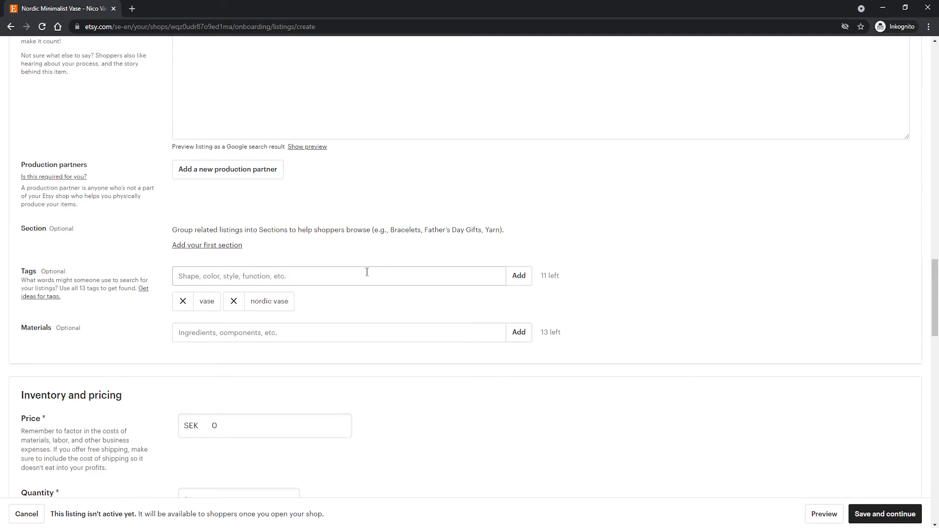
Set the listing's price to 400 SEK, leaving the materials empty.
scroll(367, 272, "down", 1)
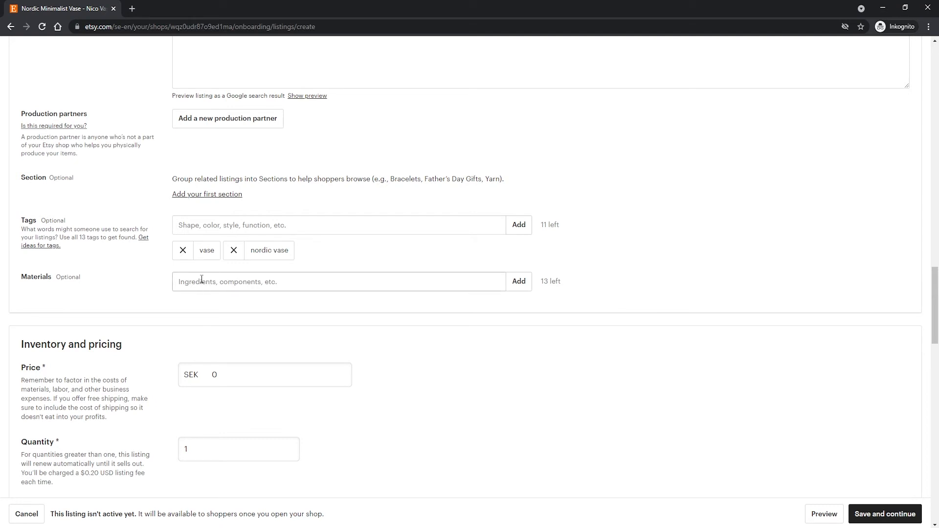
scroll(113, 255, "down", 2)
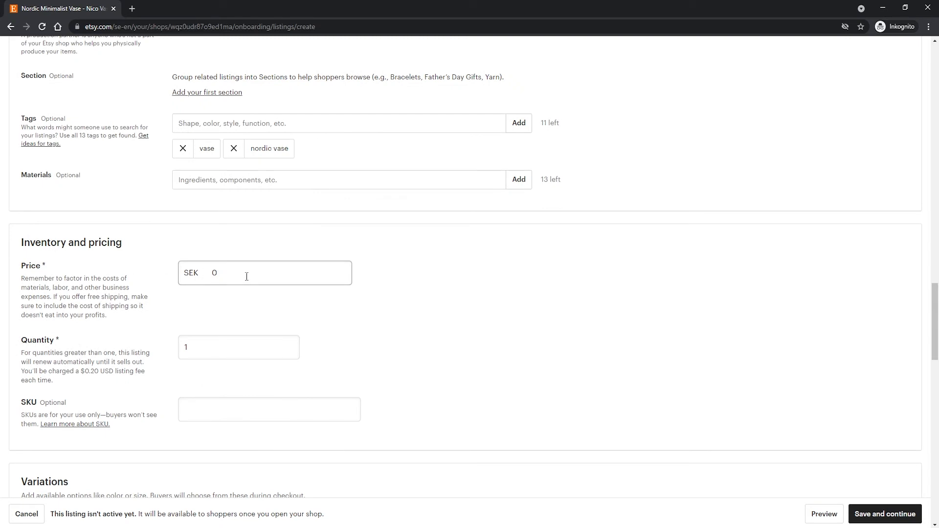
left_click_drag(246, 276, 118, 283)
key("BackSpace")
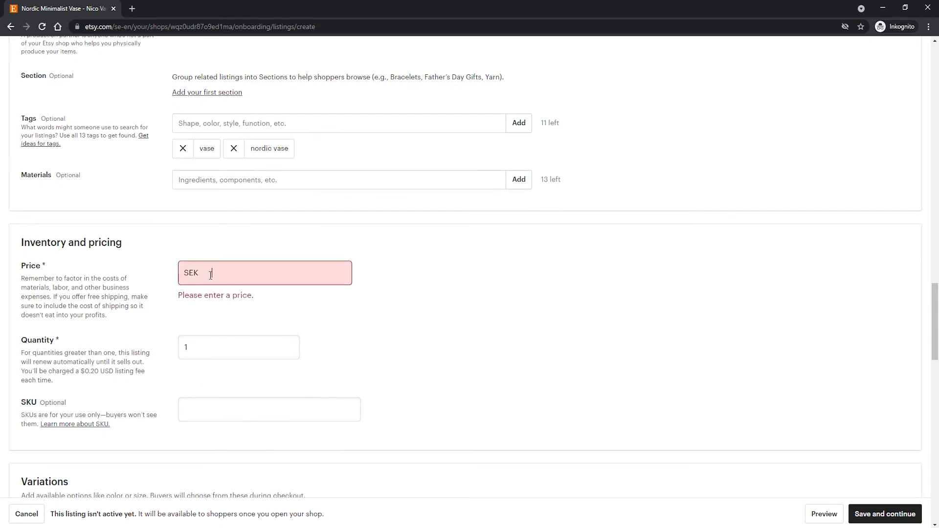
type("400")
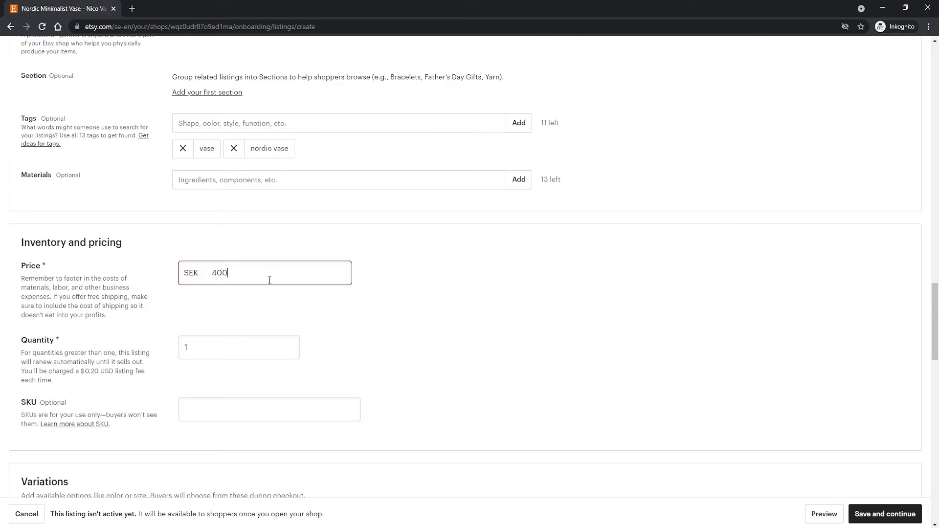
left_click(255, 318)
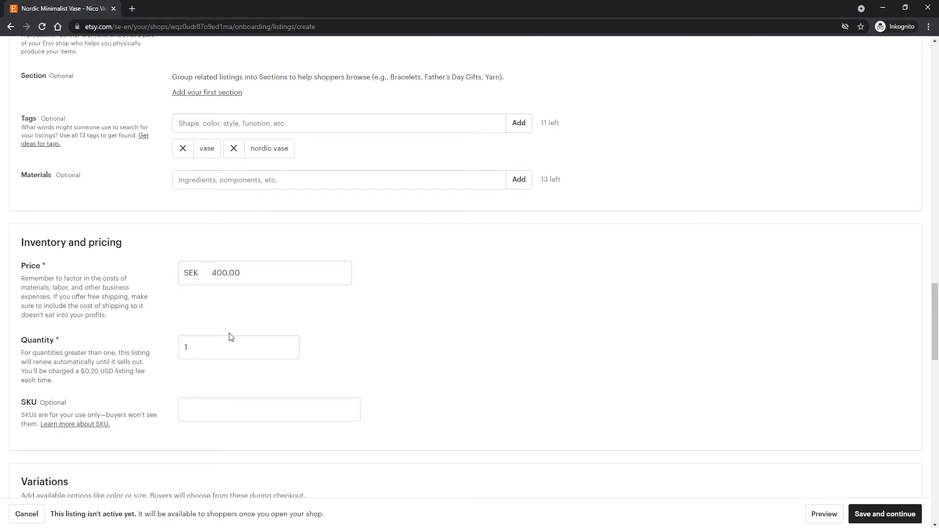
Set the vase's available quantity to 100.
left_click(220, 346)
scroll(229, 350, "down", 1)
key("BackSpace")
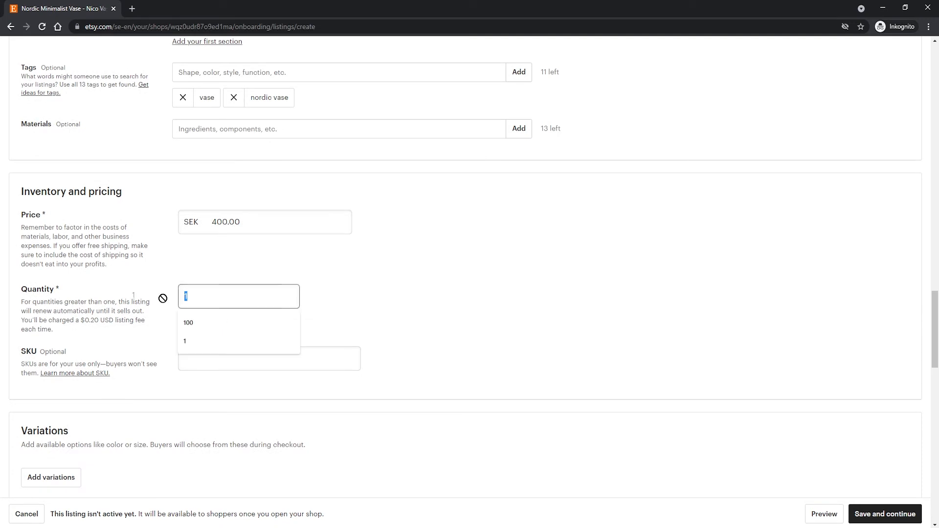
type("100")
left_click(279, 274)
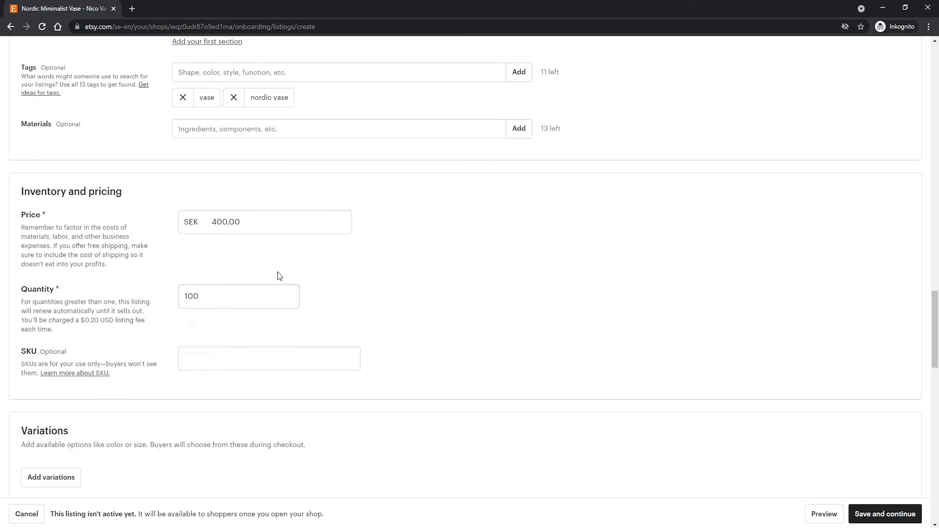
Enter 0001 as the vase's SKU.
scroll(214, 291, "down", 1)
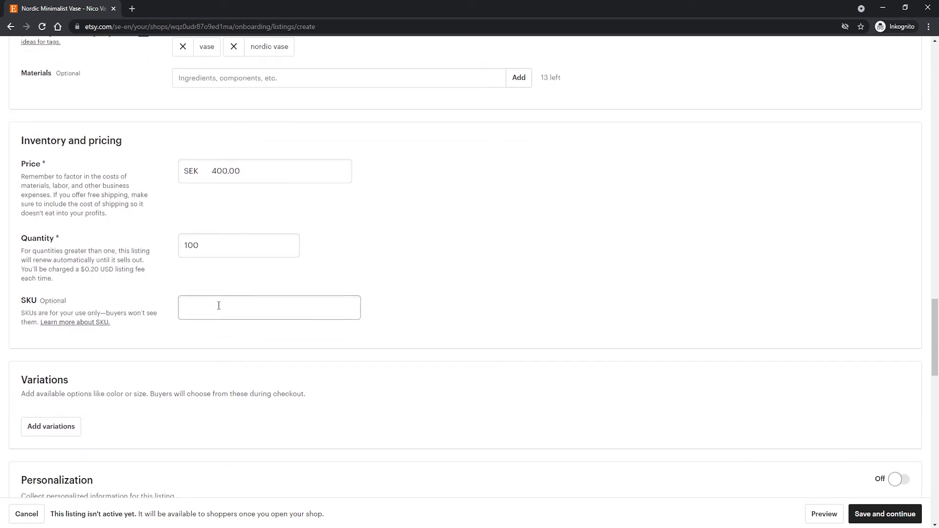
left_click_drag(103, 297, 21, 303)
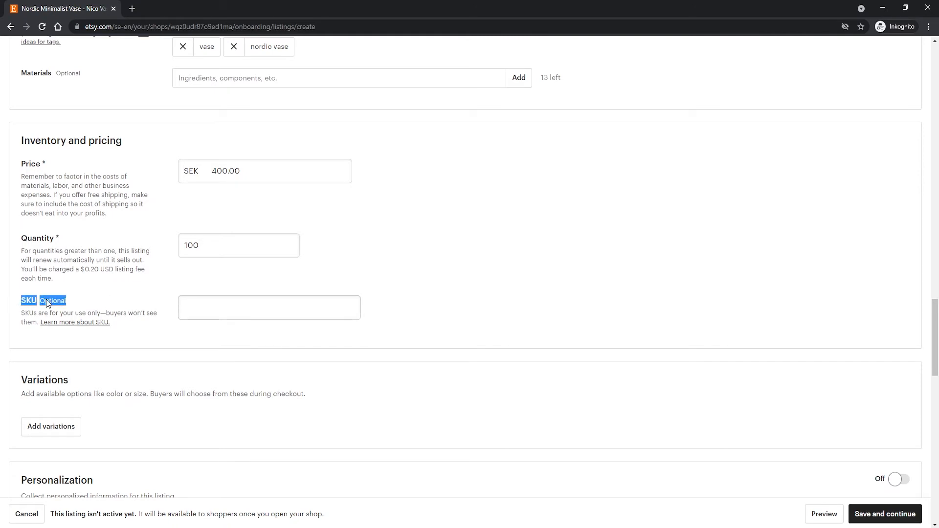
left_click(117, 300)
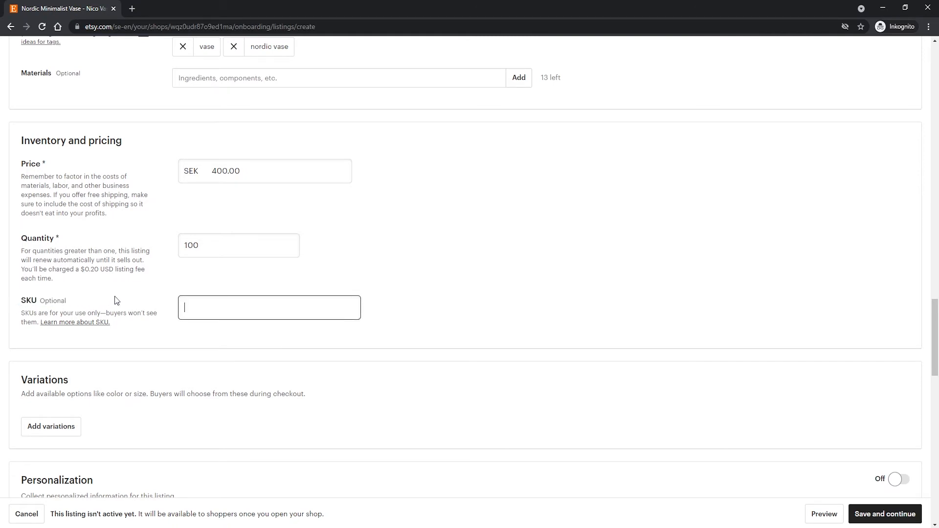
type("0001")
left_click(161, 290)
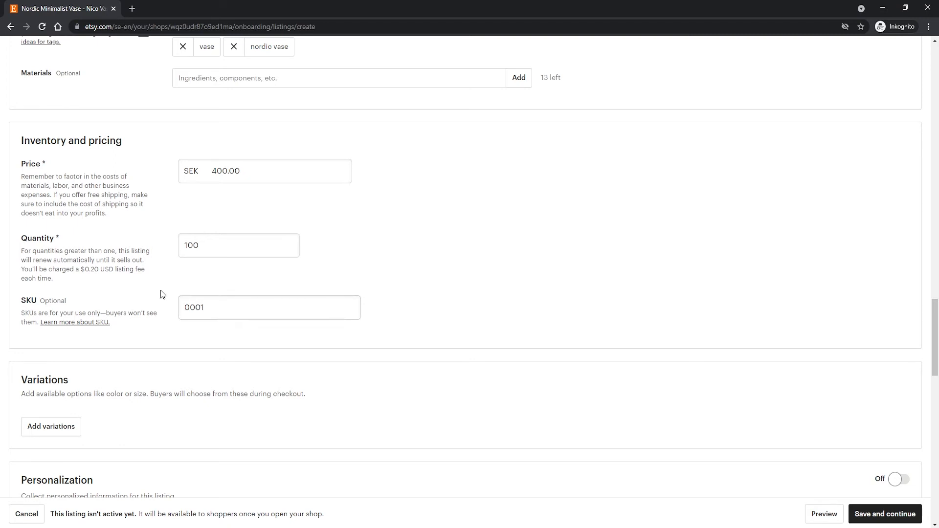
left_click_drag(214, 308, 153, 308)
left_click(170, 284)
Add a variation of type Primary color to the vase listing.
scroll(186, 279, "down", 2)
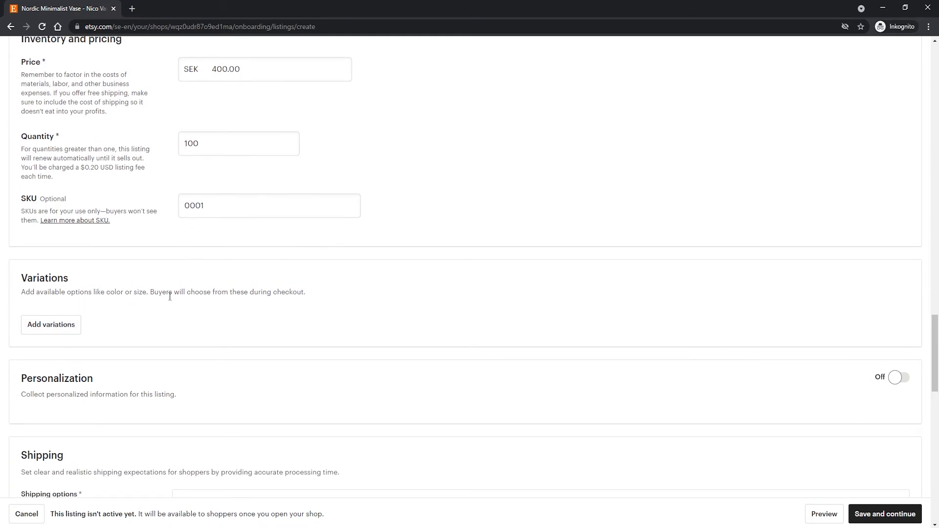
left_click(60, 324)
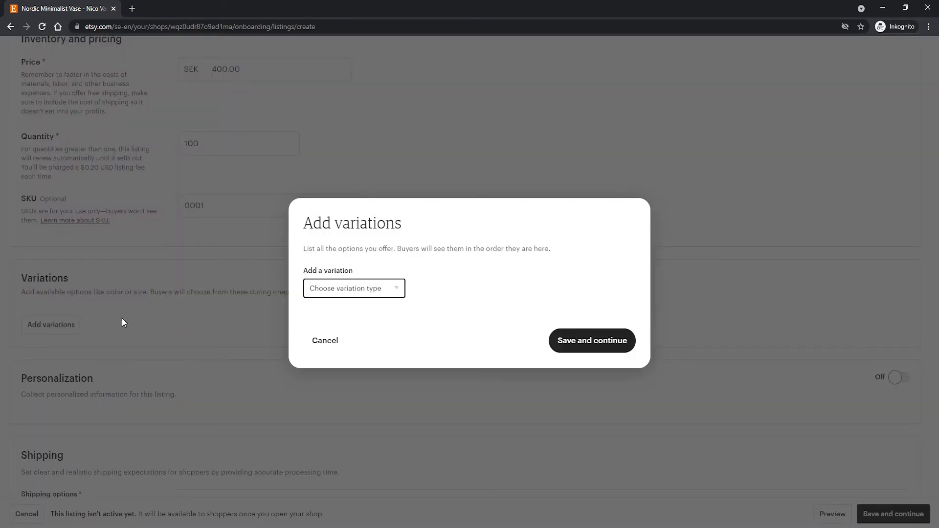
left_click(341, 290)
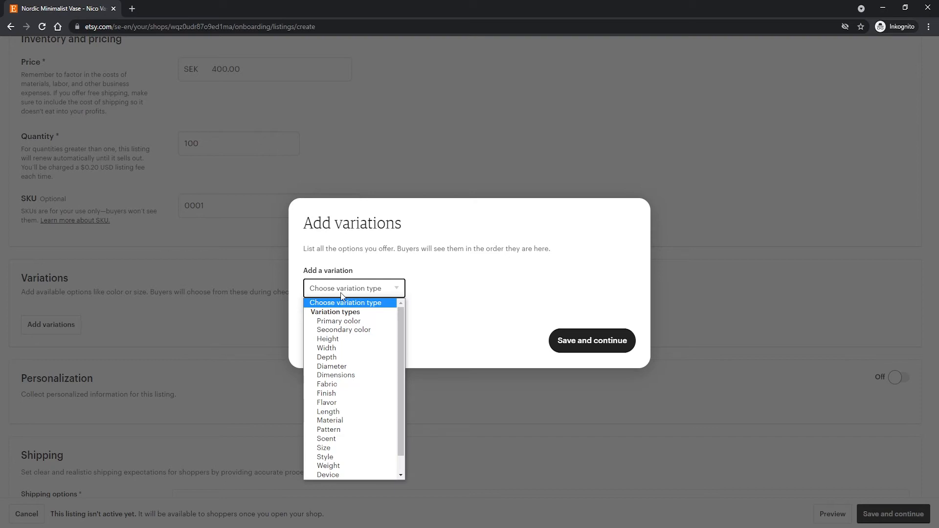
left_click(349, 324)
Add Black, Brown and Silver as the primary color options.
left_click(585, 245)
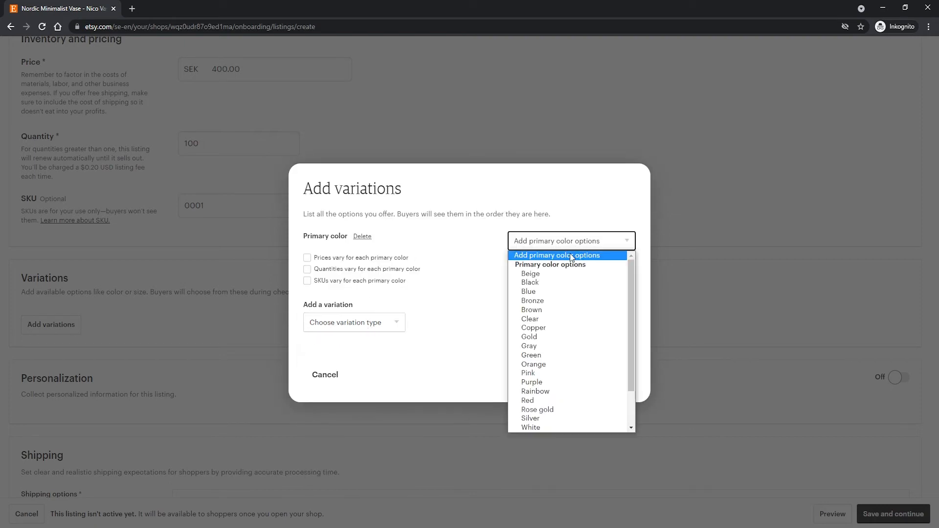
left_click(545, 280)
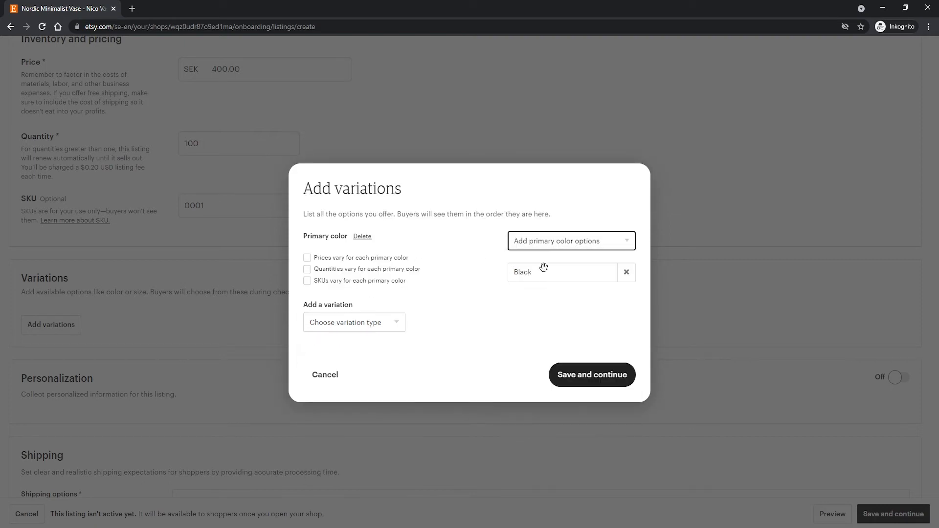
left_click(544, 245)
left_click(539, 303)
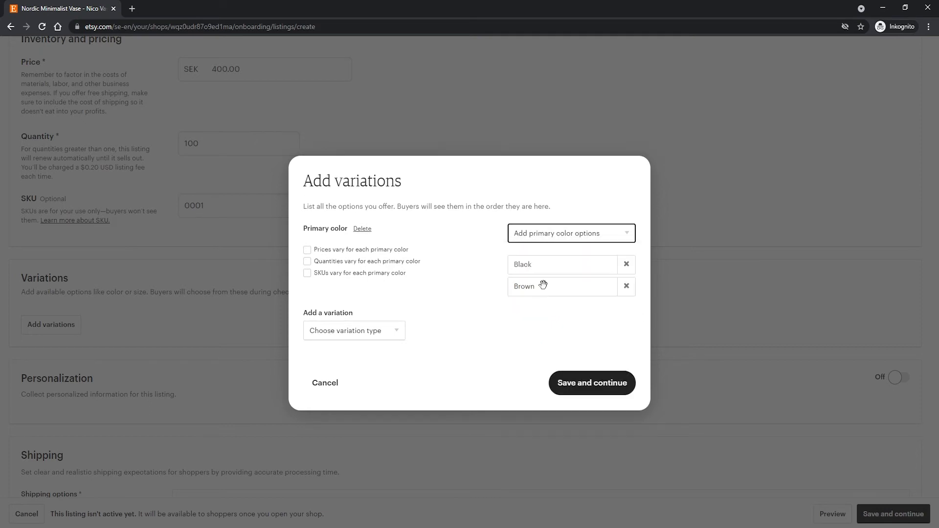
left_click(550, 236)
left_click(537, 392)
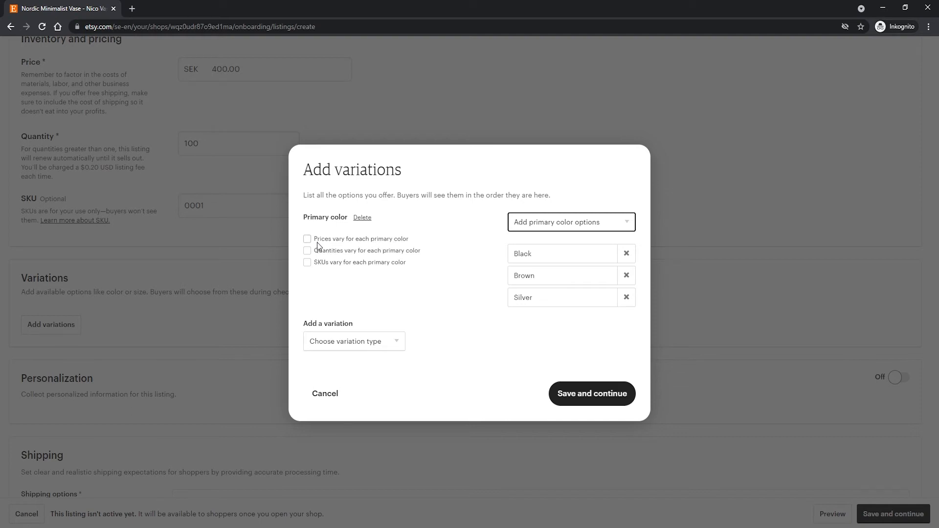
Let prices and quantities vary for each primary color, and save the variations without adding a second type.
left_click(388, 241)
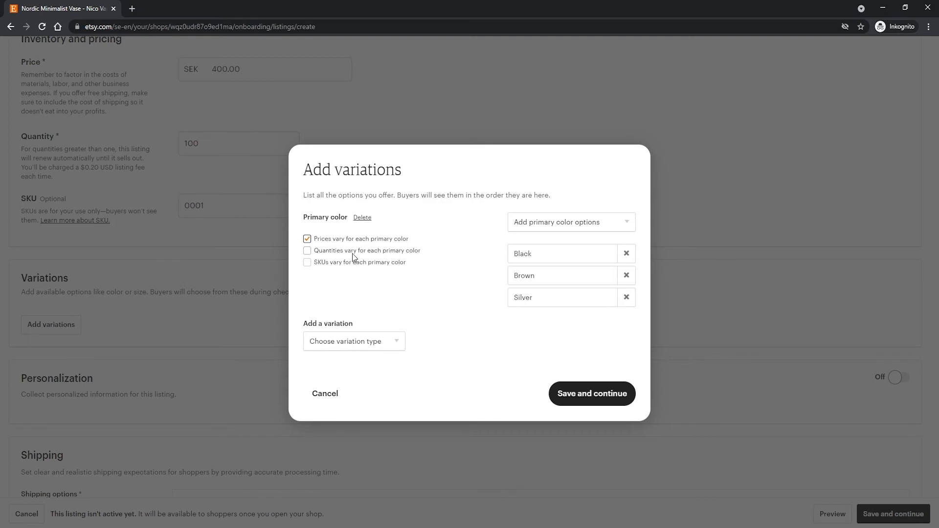
left_click(388, 253)
left_click(360, 343)
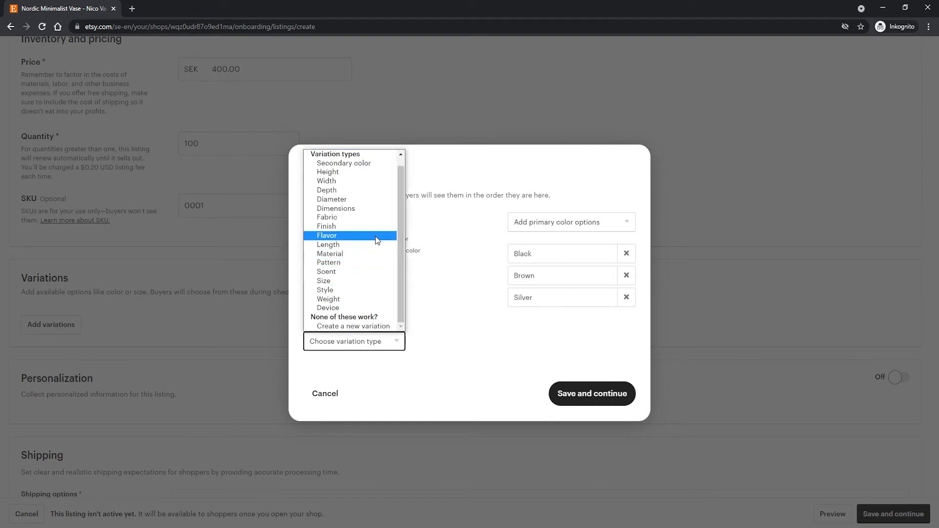
left_click(444, 270)
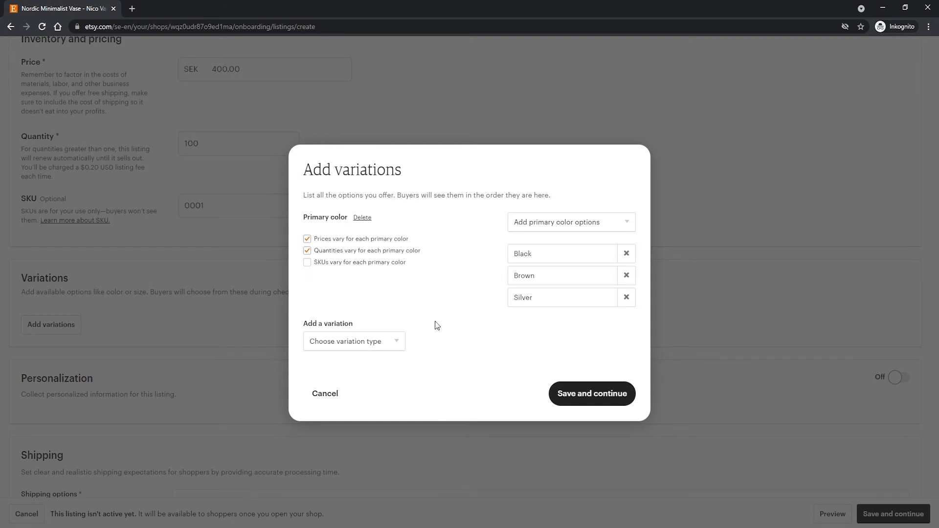
left_click(589, 397)
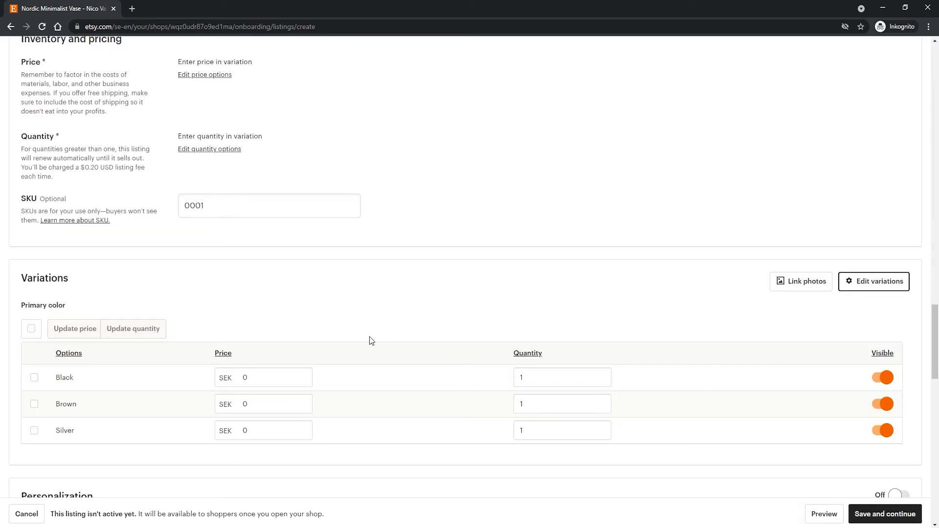
Set the variation prices to 400 SEK for Black, 350 SEK for Brown and 500 SEK for Silver.
scroll(342, 337, "down", 2)
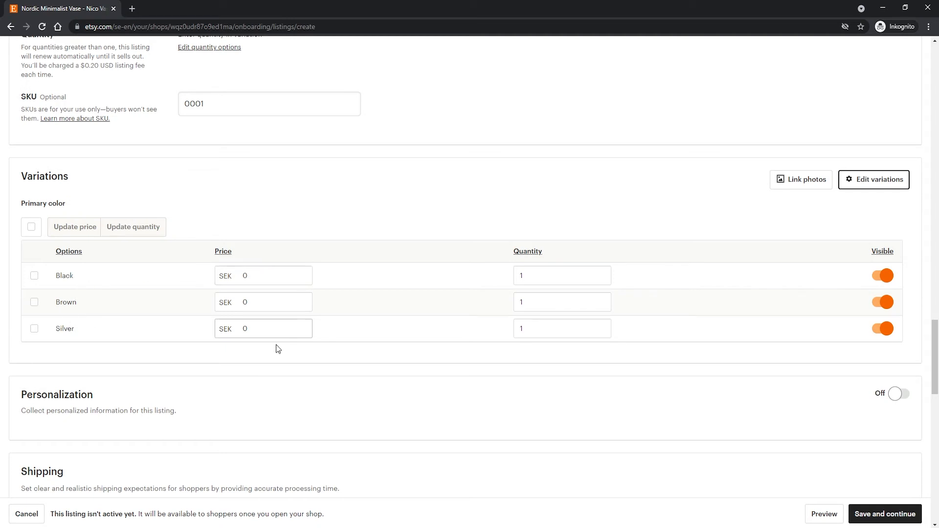
left_click(228, 276)
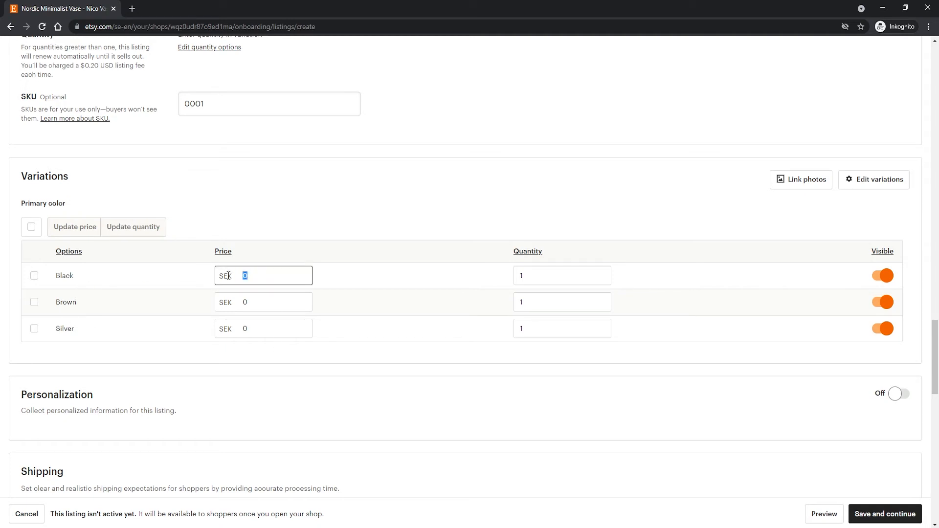
type("400")
left_click(269, 305)
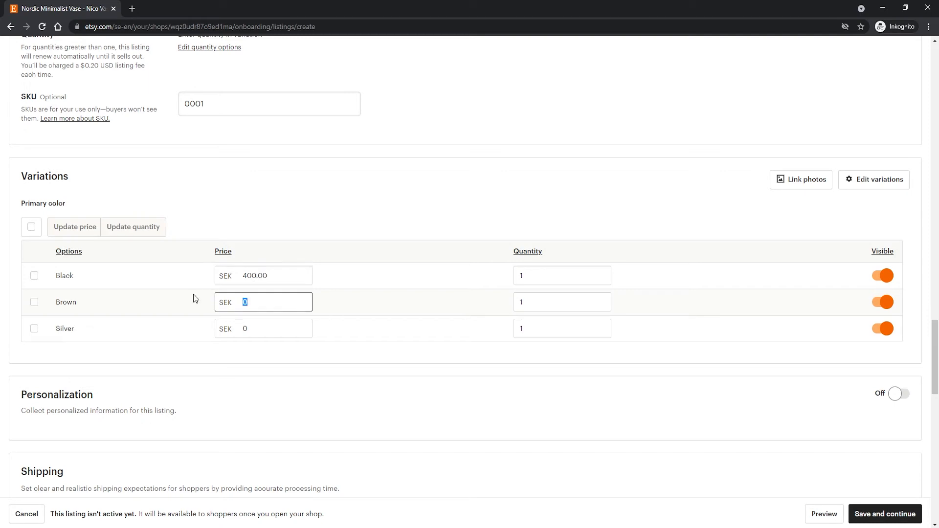
type("350")
left_click(237, 324)
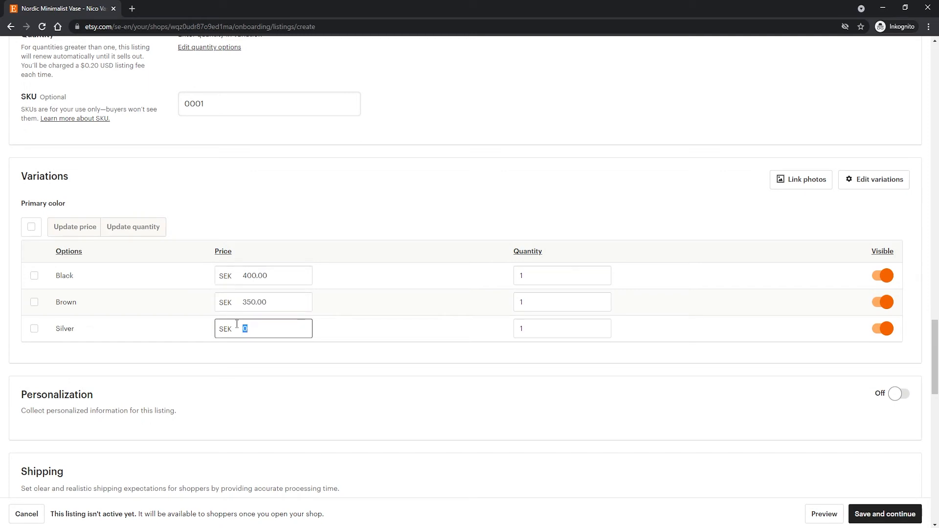
type("500")
Set the variation quantities to 25 for Black, 40 for Brown and 100 for Silver.
left_click(529, 274)
double_click(528, 274)
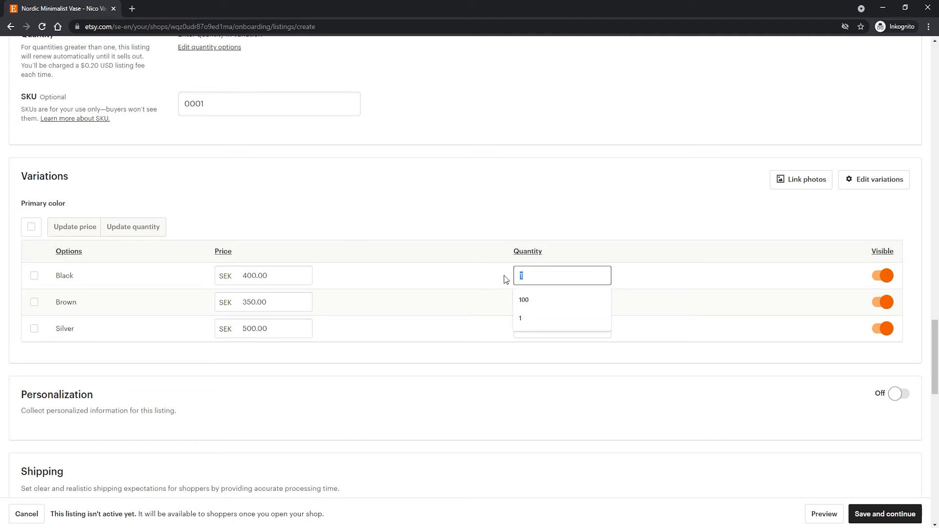
type("25")
left_click(562, 296)
double_click(562, 296)
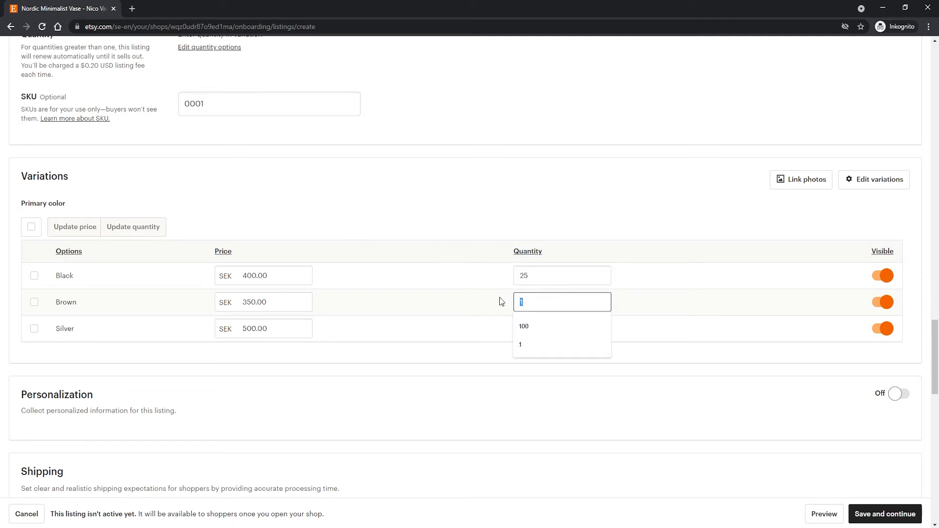
type("40")
double_click(539, 329)
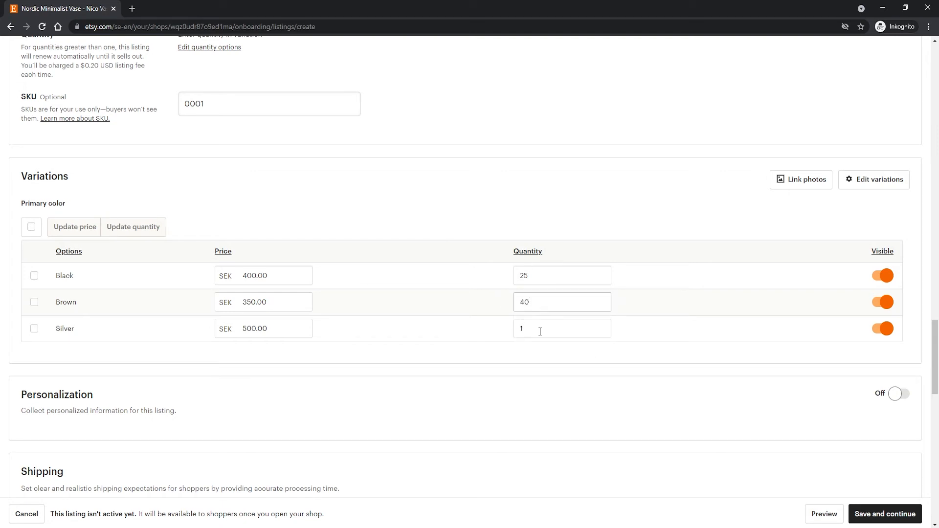
type("100")
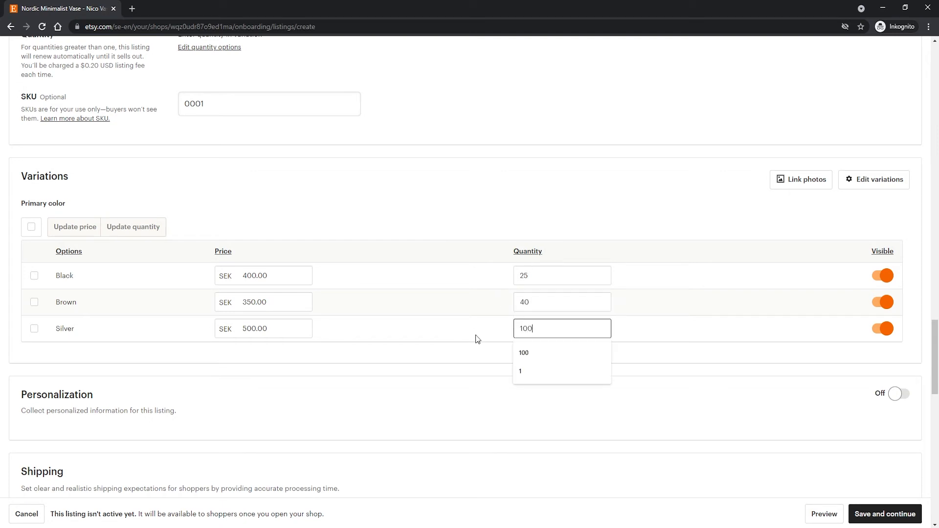
left_click(537, 208)
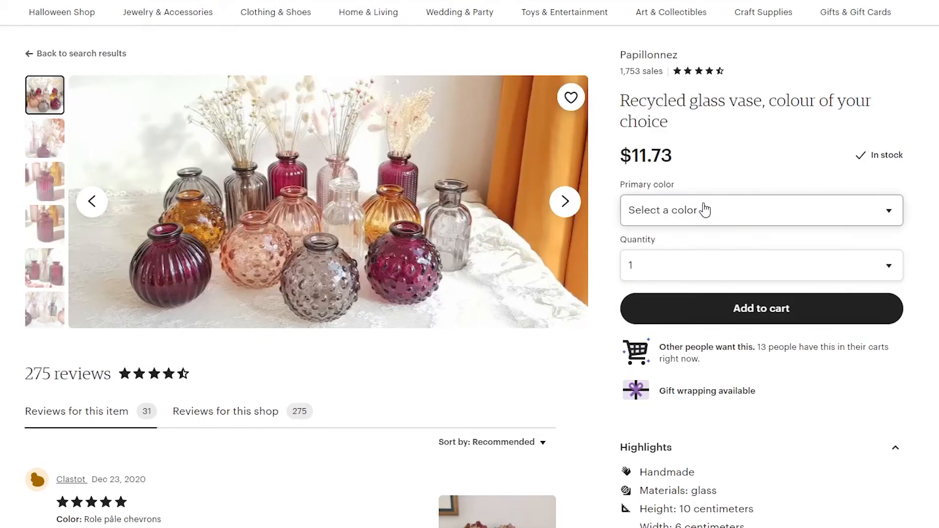
Examine the buyer's options on the example recycled glass vase listing, trying colors Vert clair, Clear and Fushia lignes and quantity 2.
left_click(705, 210)
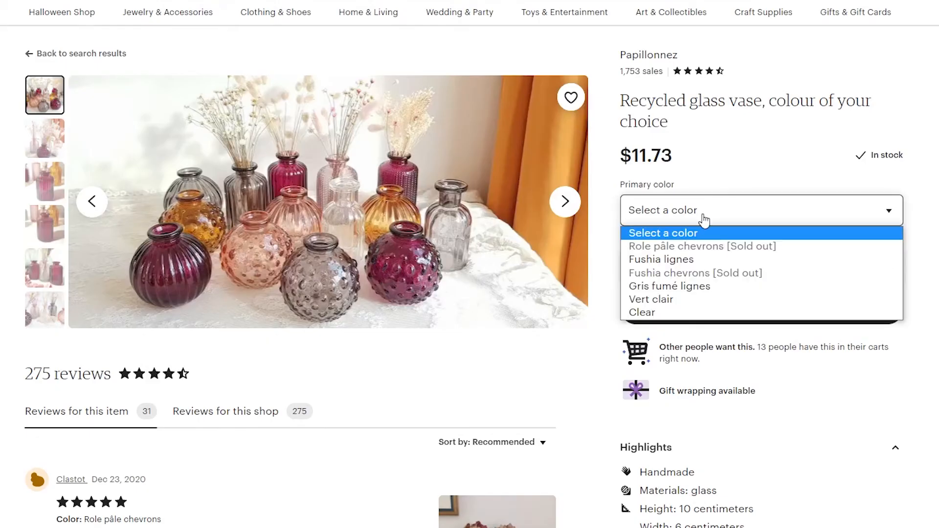
left_click(670, 300)
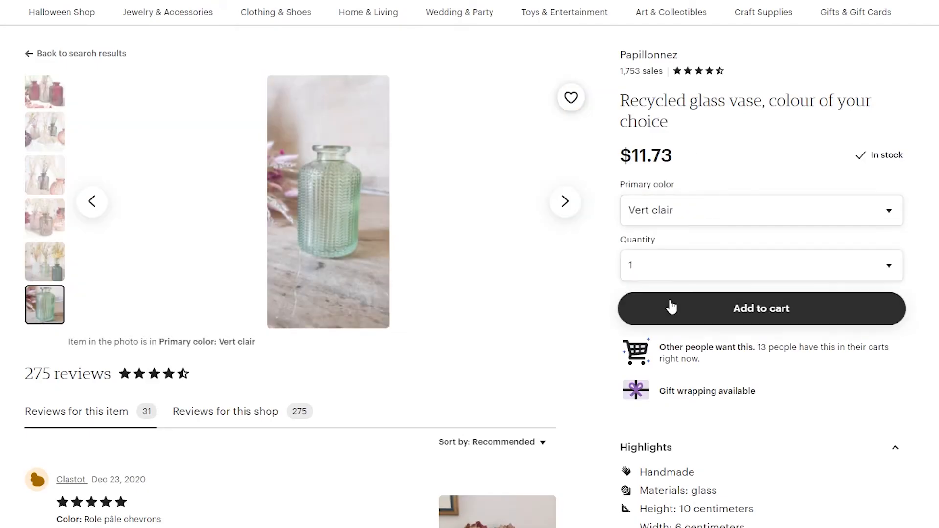
left_click(662, 214)
left_click(656, 312)
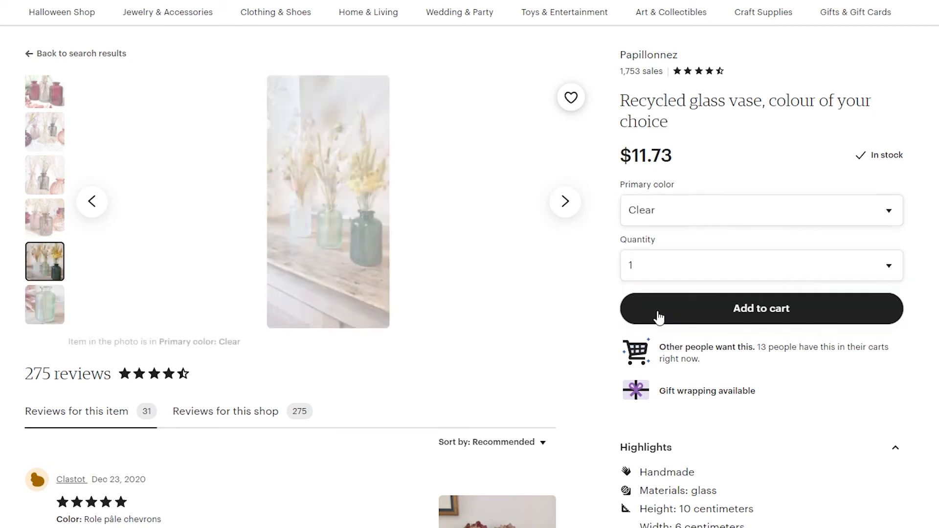
left_click(669, 215)
left_click(662, 259)
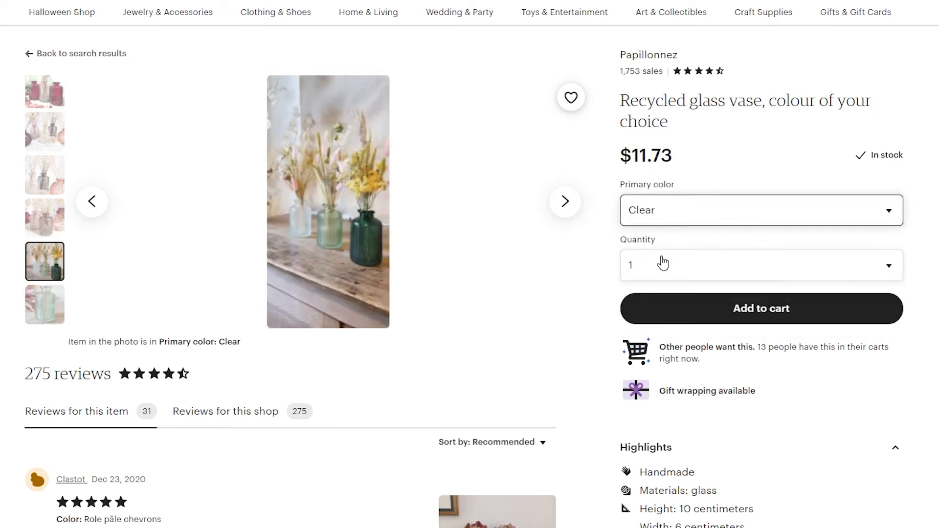
left_click(664, 263)
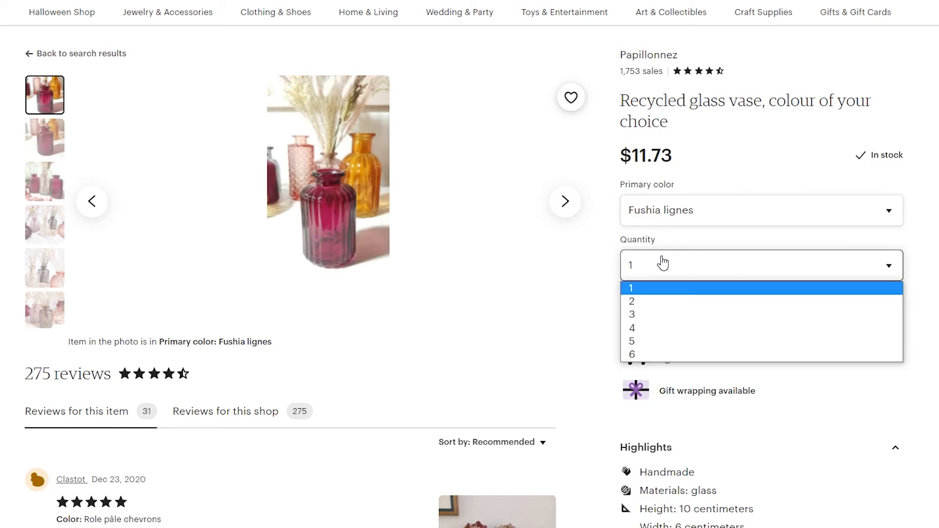
left_click(663, 302)
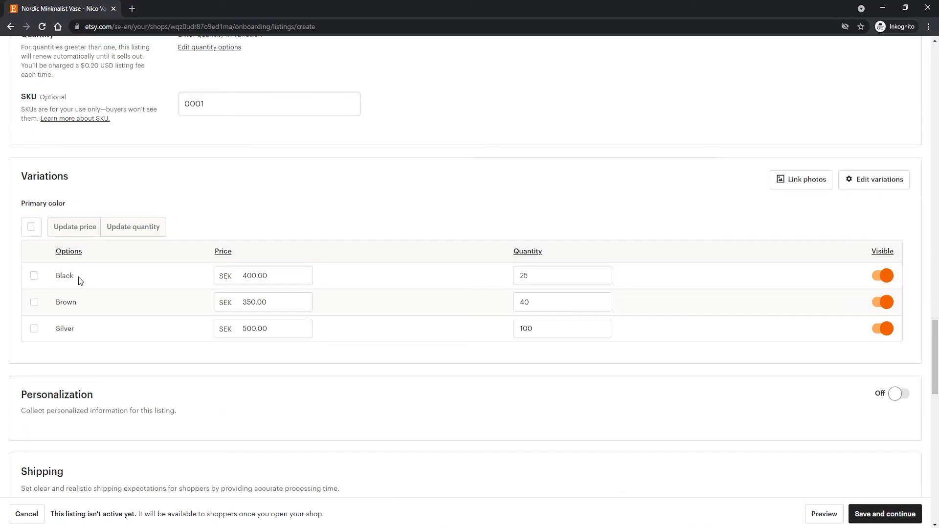
Choose Sweden as the country of origin in the listing's shipping options, leaving personalization off.
scroll(244, 222, "down", 3)
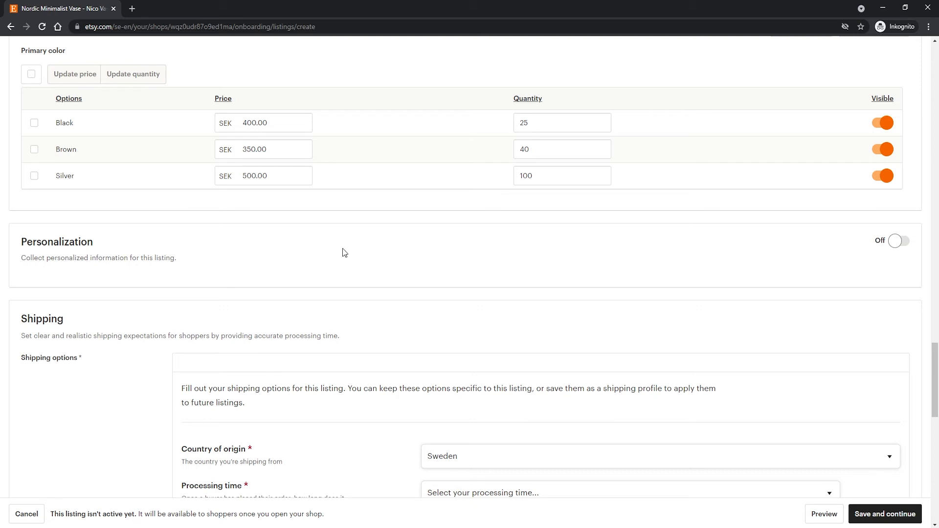
scroll(196, 244, "down", 3)
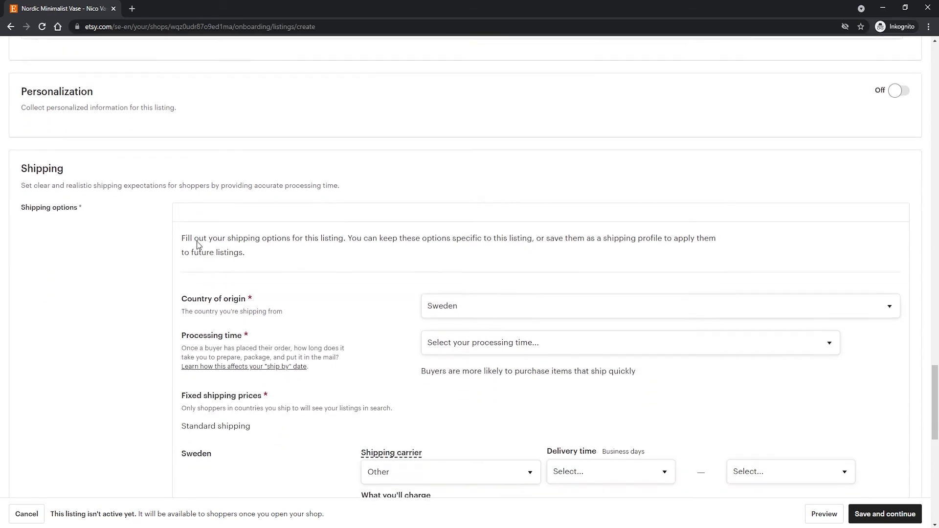
scroll(207, 192, "down", 1)
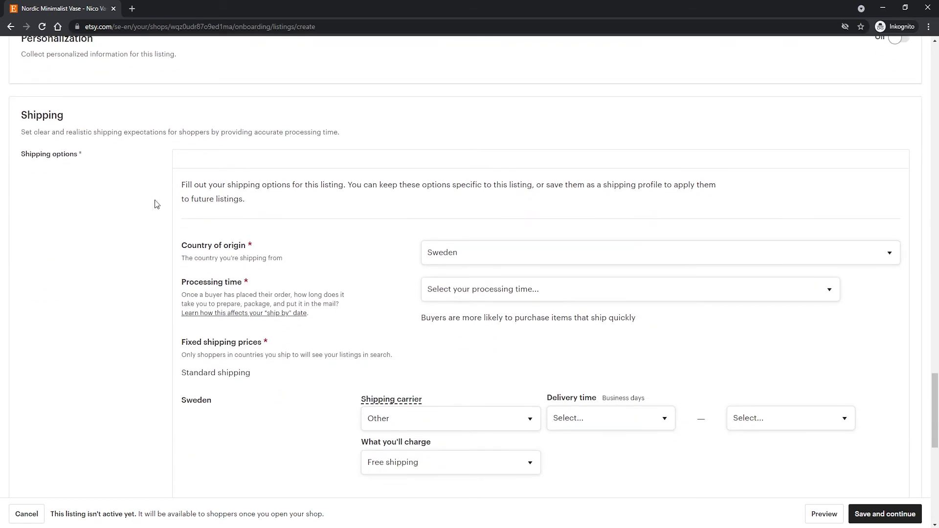
left_click_drag(186, 247, 402, 252)
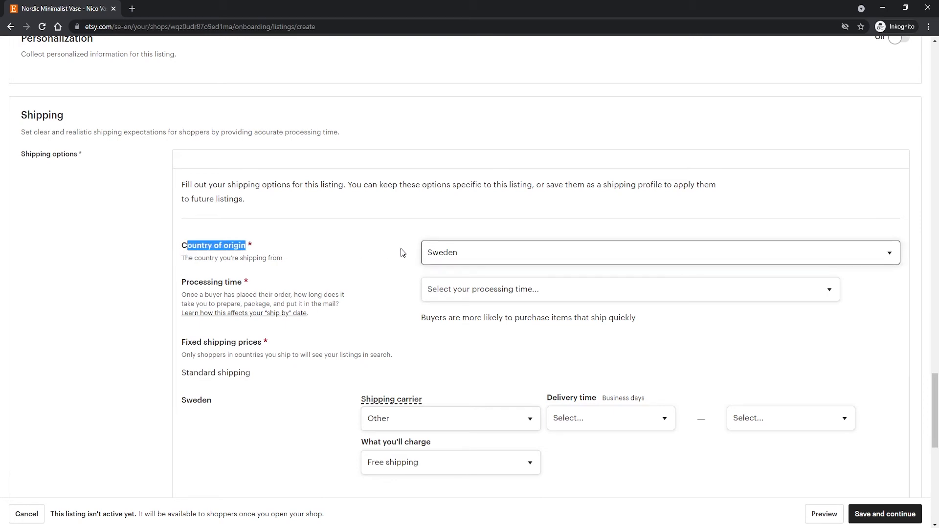
left_click(465, 257)
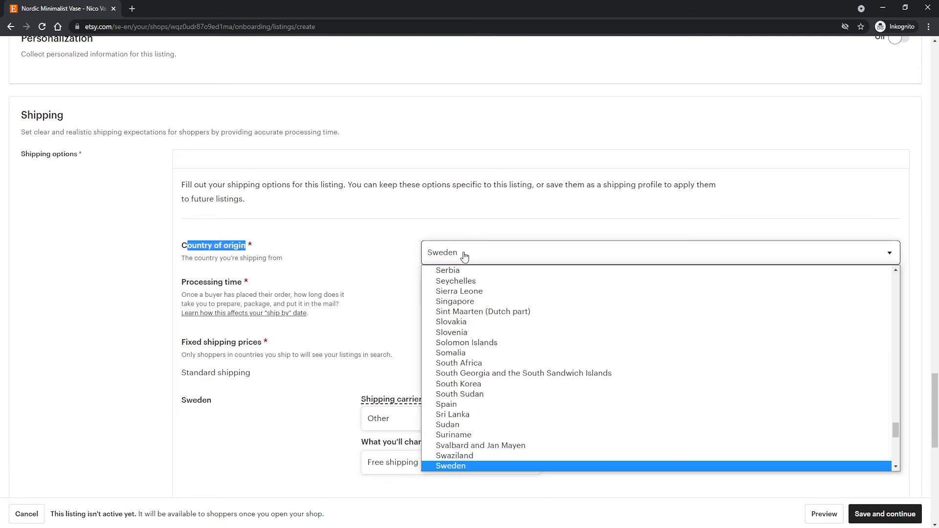
left_click(474, 466)
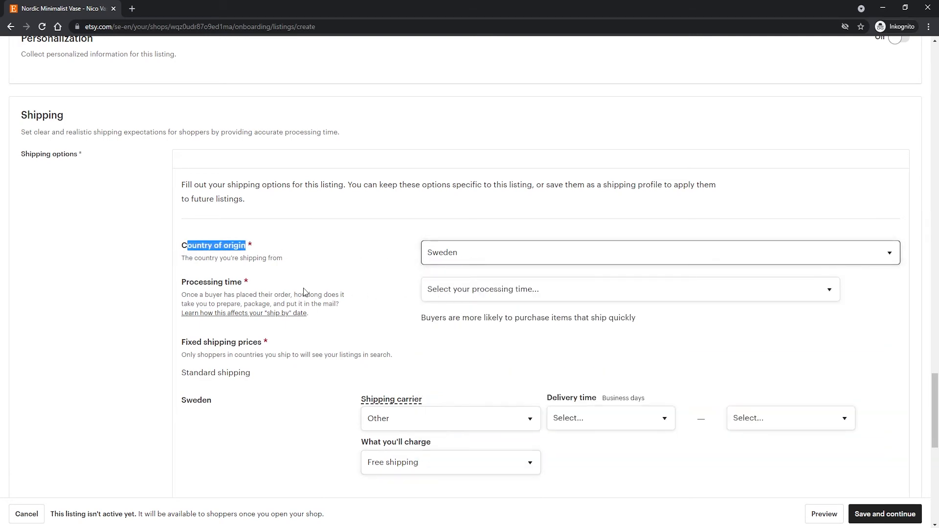
Set the shipping processing time to 1 business day.
scroll(400, 267, "down", 1)
left_click(482, 244)
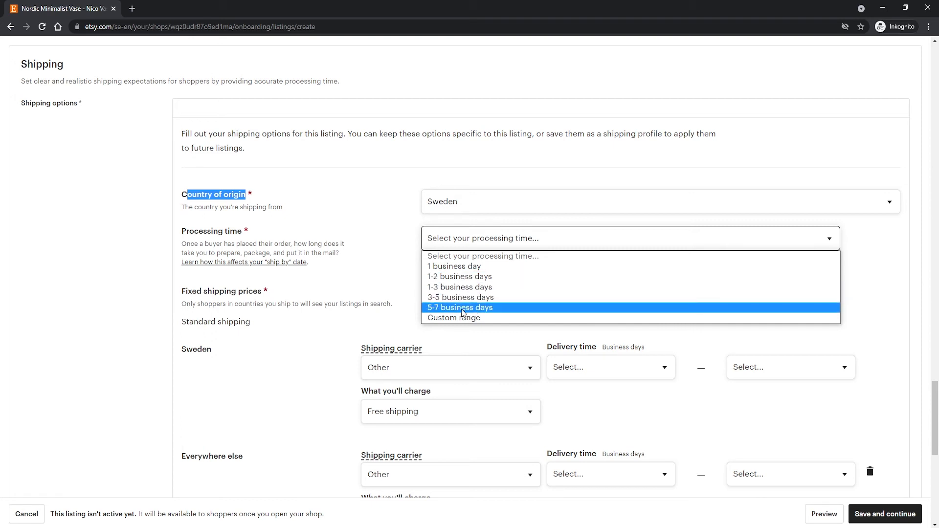
left_click(455, 267)
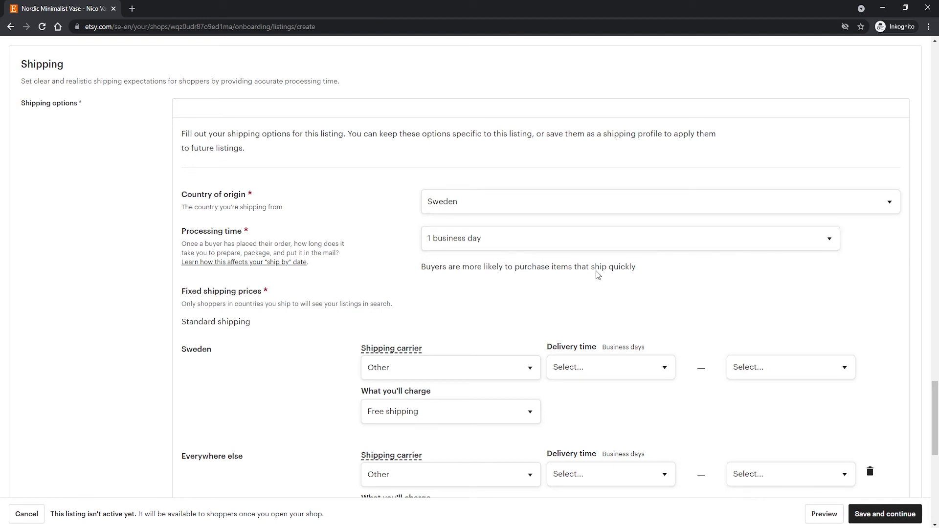
scroll(420, 256, "down", 2)
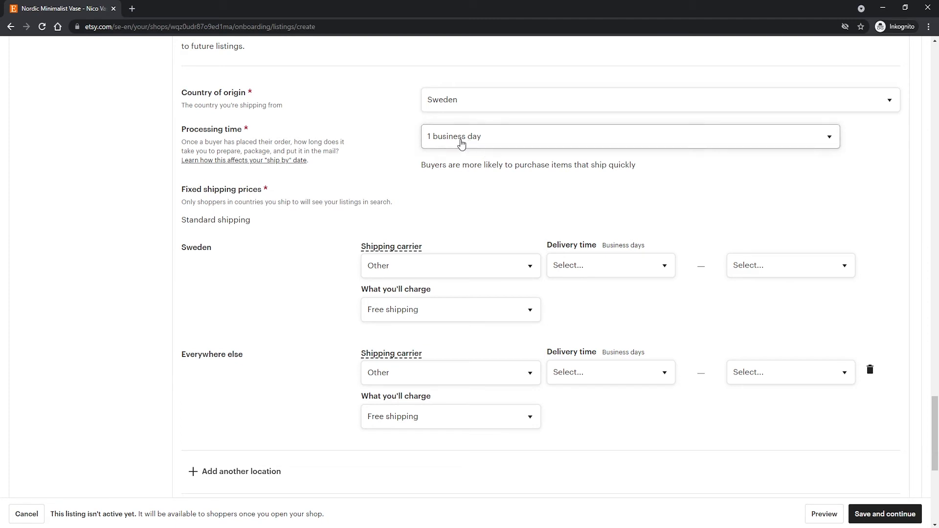
Review the available processing time choices, keeping 1 business day selected.
scroll(461, 143, "up", 1)
left_click(465, 193)
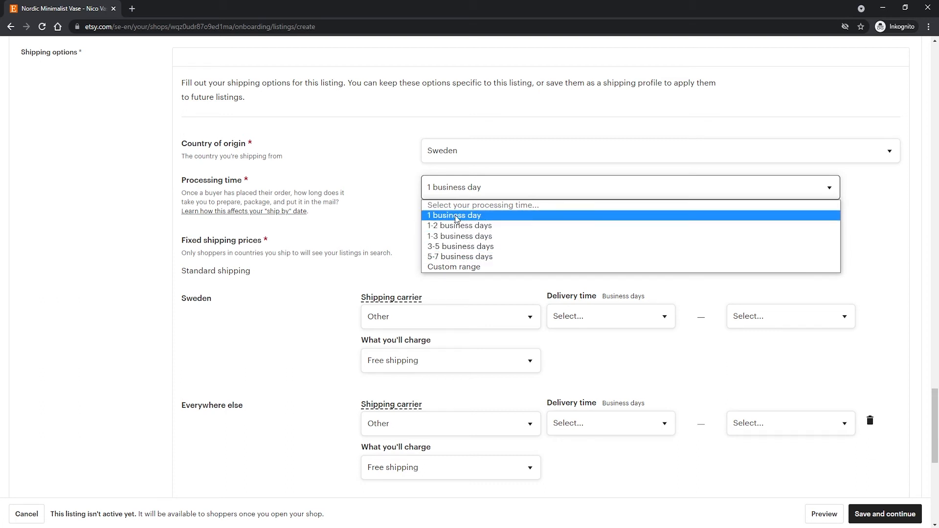
left_click(473, 216)
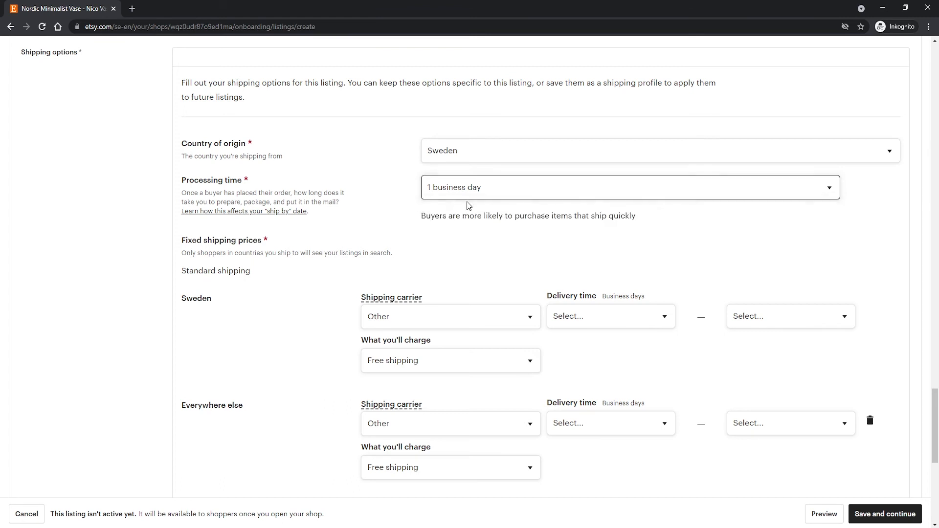
Set Sweden's standard shipping to carrier Other with a delivery time of 3 to 5 business days.
scroll(235, 238, "down", 1)
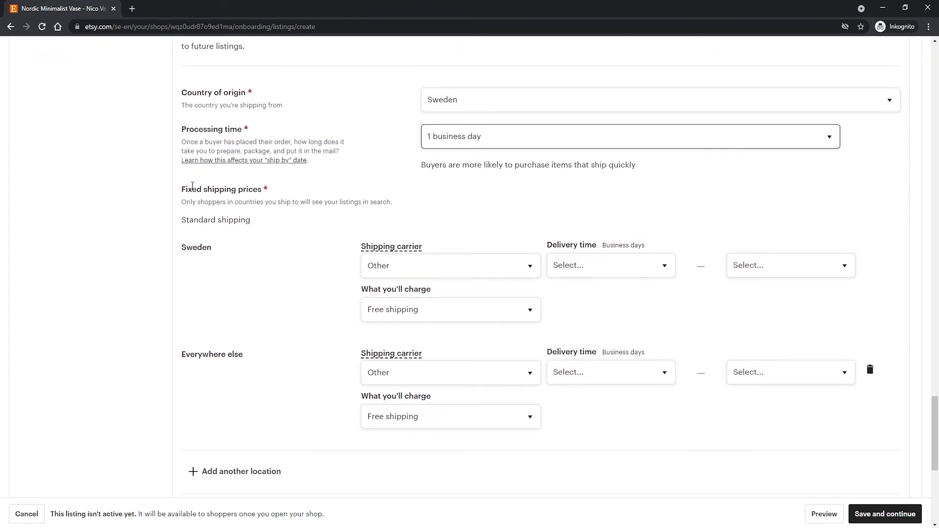
scroll(239, 212, "down", 1)
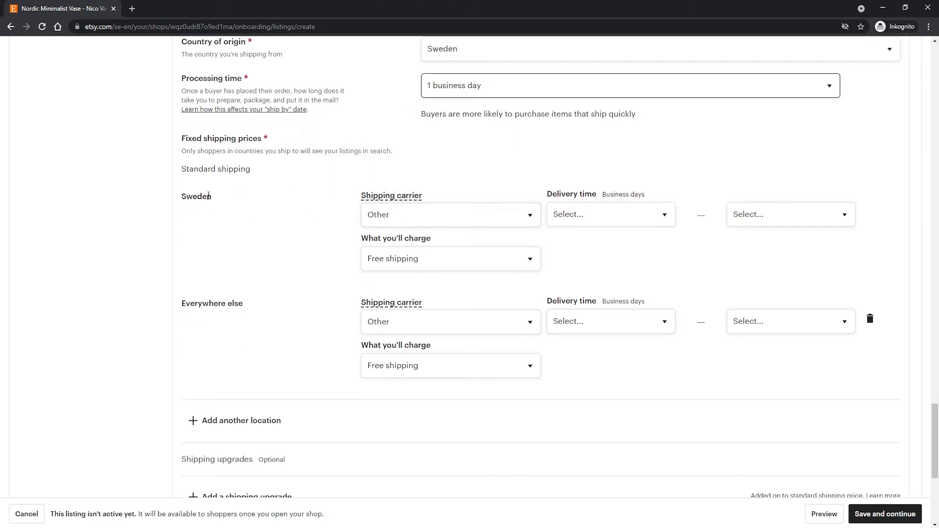
left_click(414, 220)
left_click(411, 233)
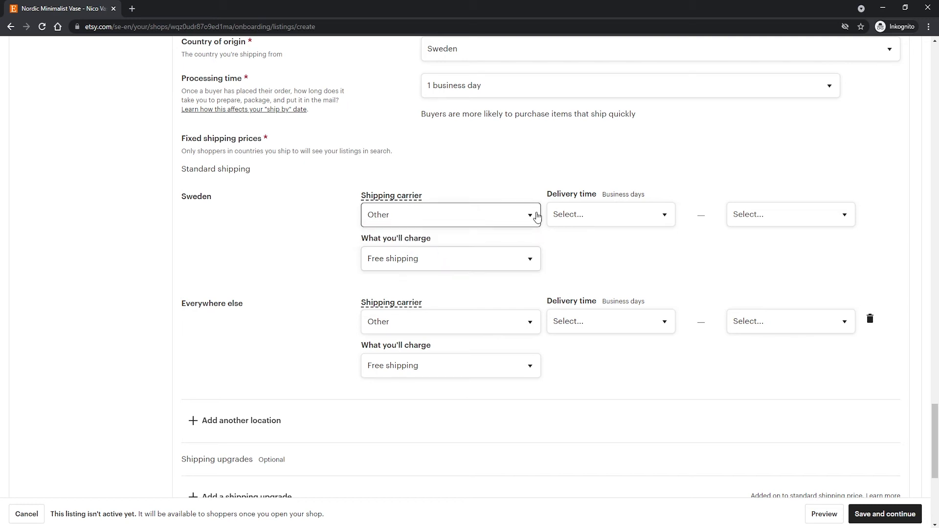
left_click(606, 216)
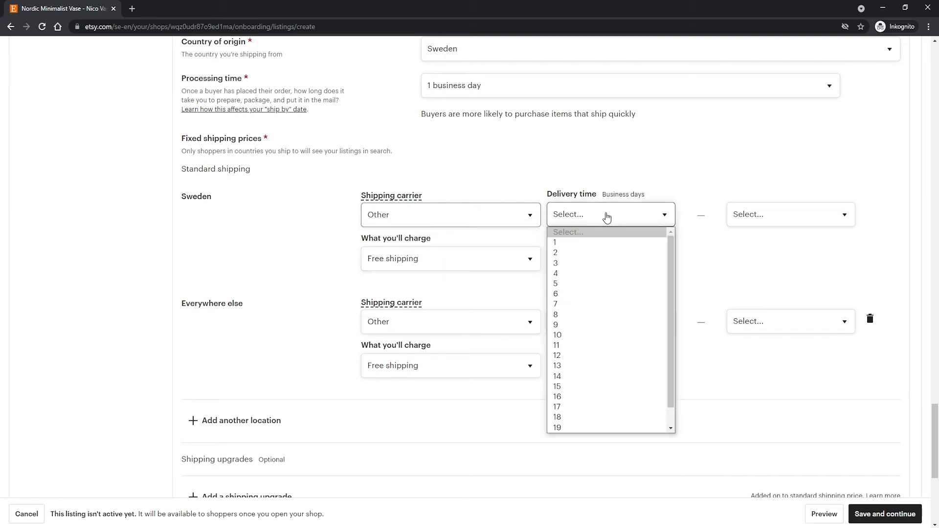
left_click(573, 264)
left_click(748, 218)
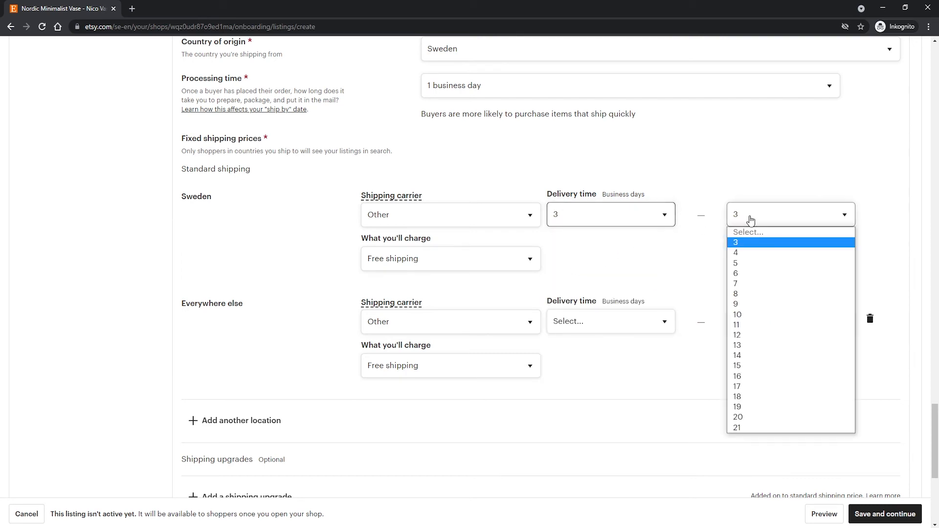
left_click(756, 273)
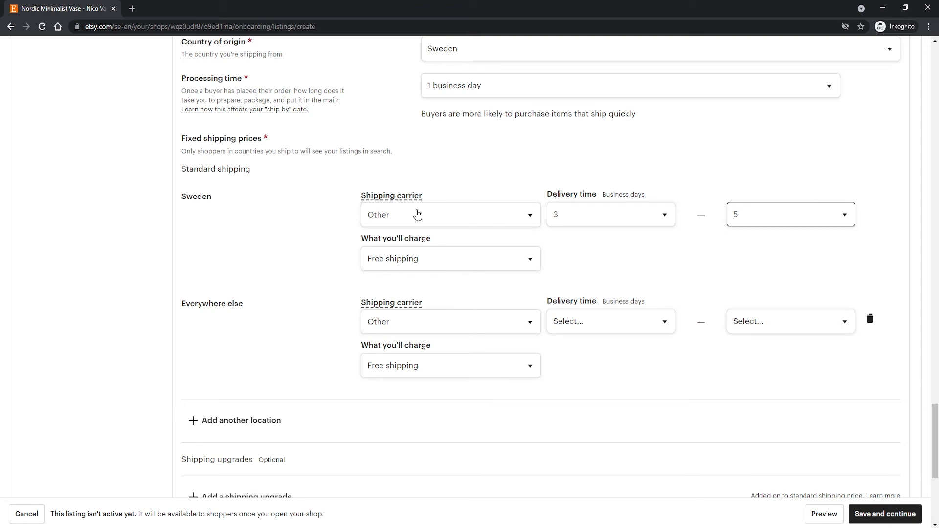
Keep free shipping as the charge for orders within Sweden.
left_click(442, 262)
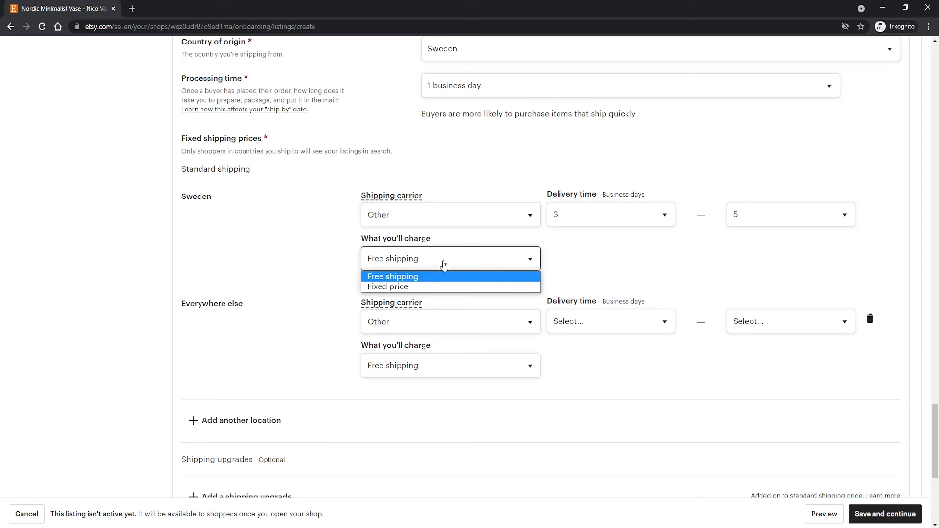
left_click(403, 278)
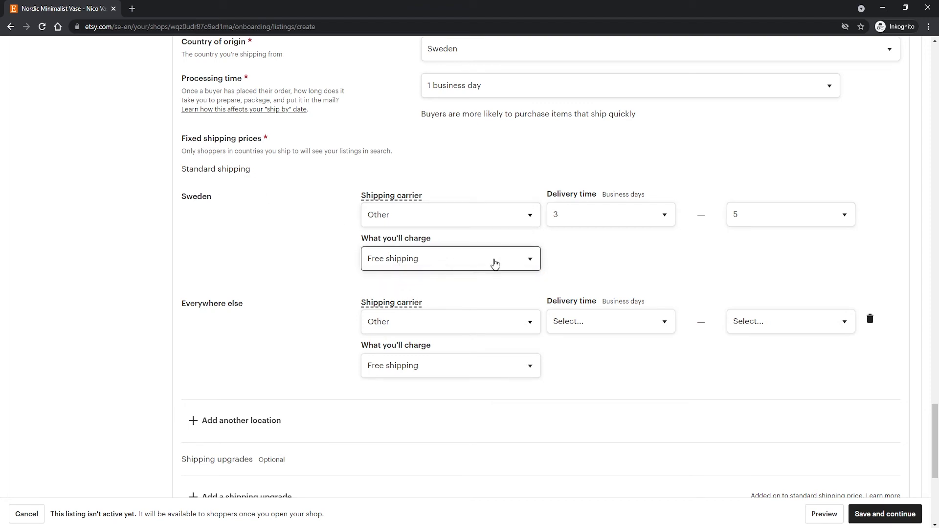
mouse_move(187, 197)
left_mouse_down()
mouse_move(254, 210)
mouse_move(187, 197)
left_mouse_up()
left_click(187, 205)
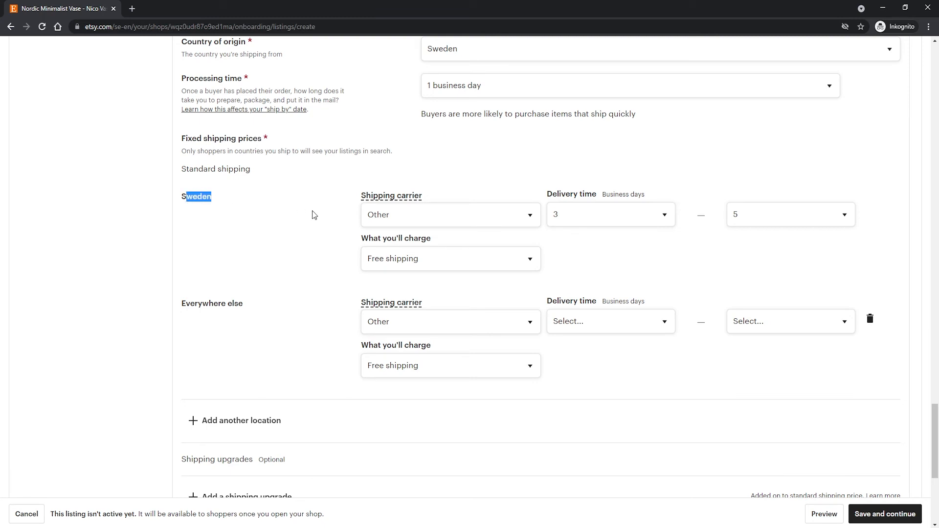
Set shipping for everywhere else to carrier Other with a delivery time of 5 to 15 business days.
scroll(327, 219, "down", 1)
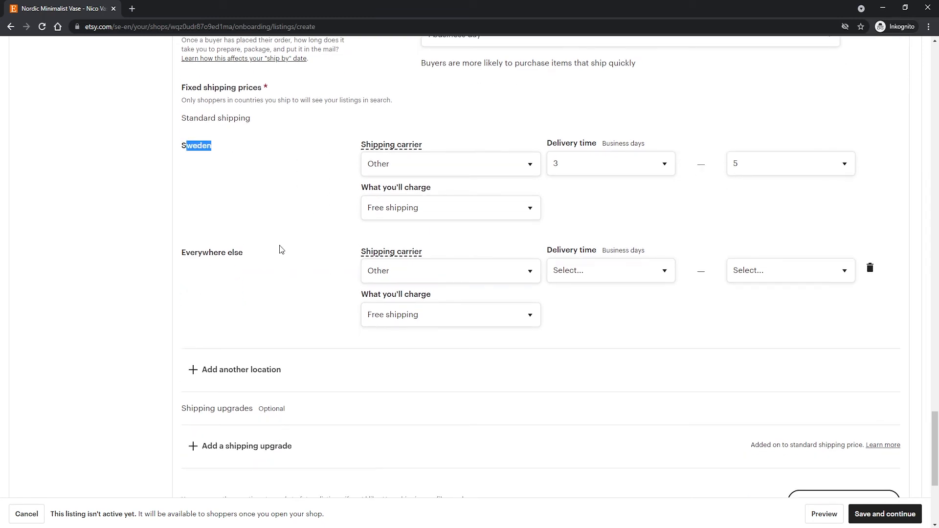
left_click_drag(281, 251, 172, 255)
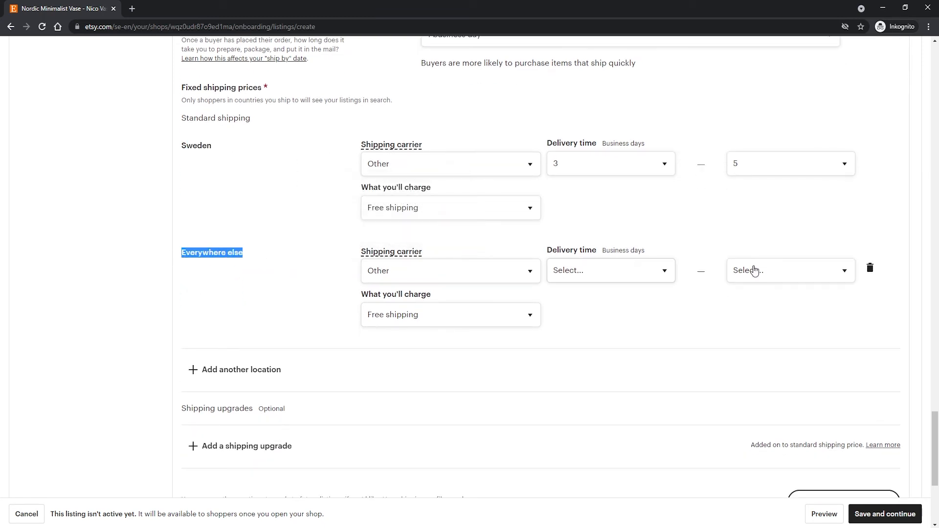
scroll(361, 245, "up", 1)
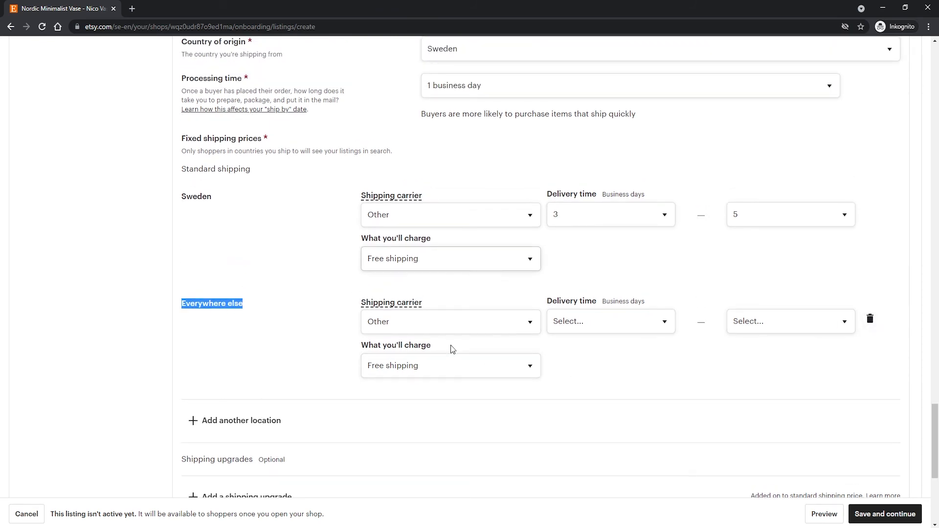
left_click(457, 324)
left_click(477, 323)
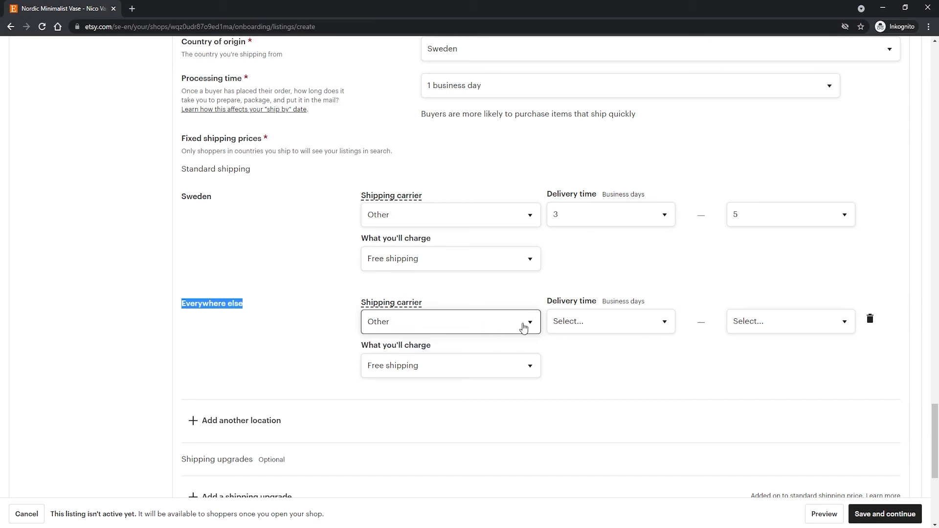
left_click(620, 321)
left_click(616, 321)
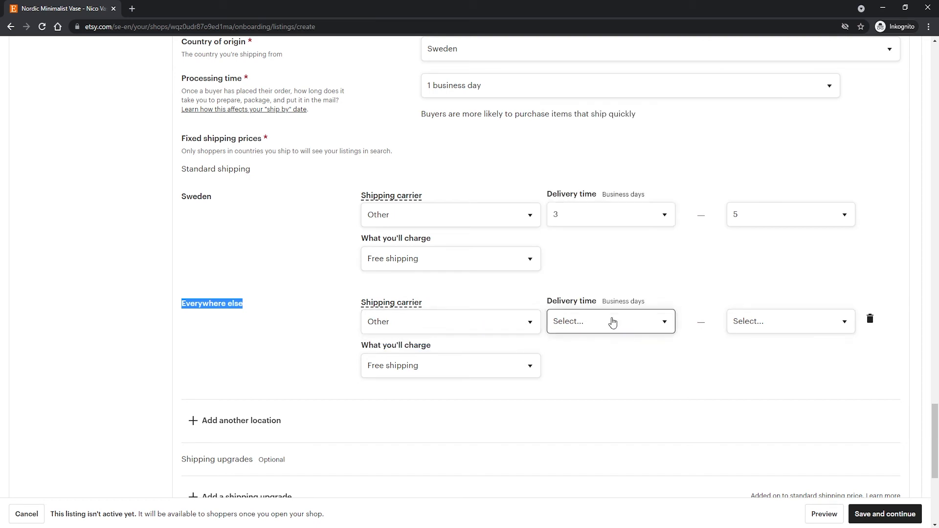
left_click(580, 327)
left_click(578, 327)
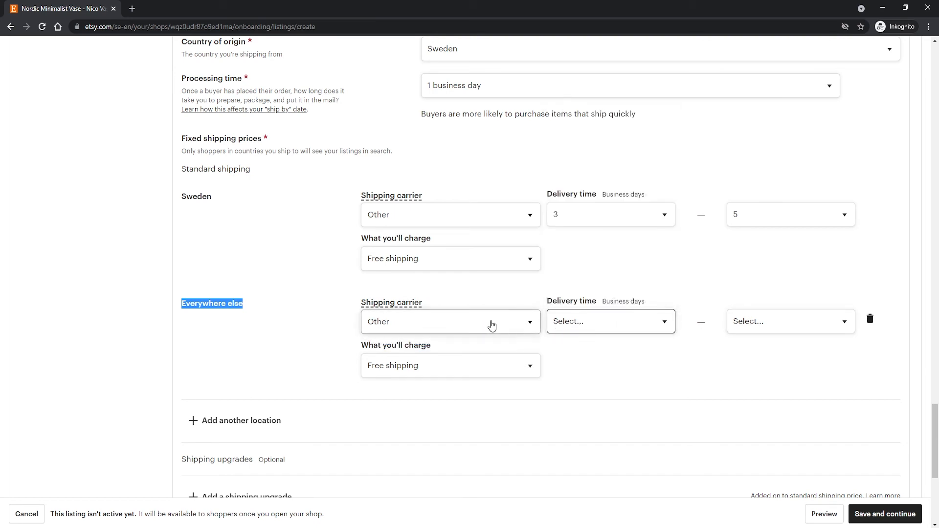
left_click(584, 327)
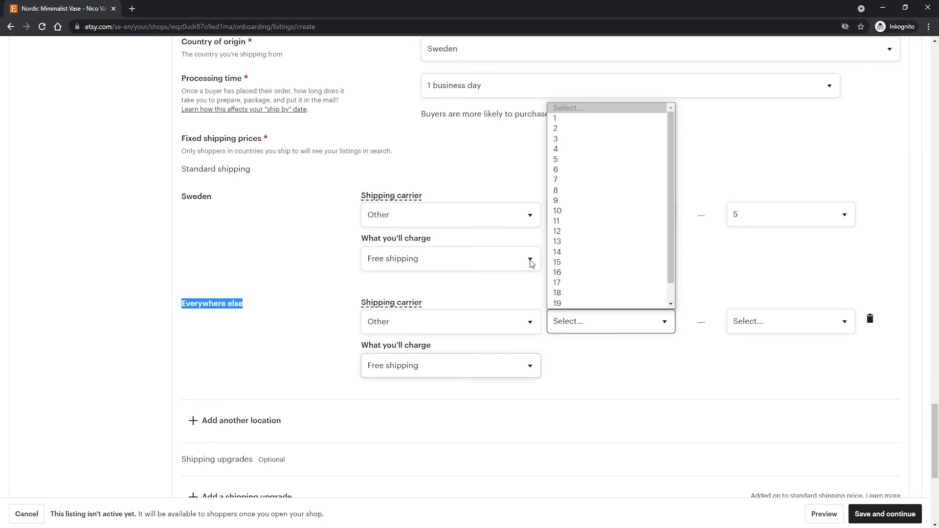
left_click(580, 159)
left_click(759, 318)
left_click(754, 452)
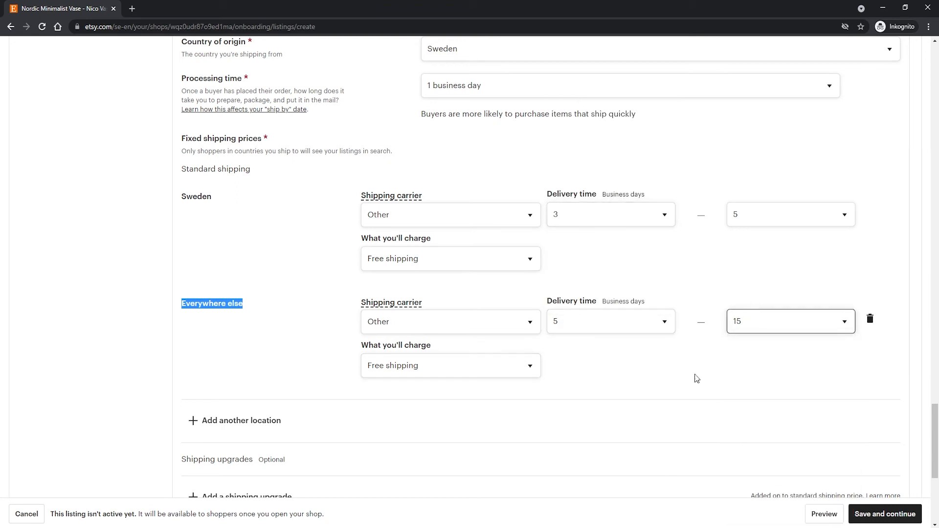
Charge a fixed shipping price of SEK 100.00 for one item sent everywhere else.
scroll(490, 372, "down", 1)
left_click(459, 321)
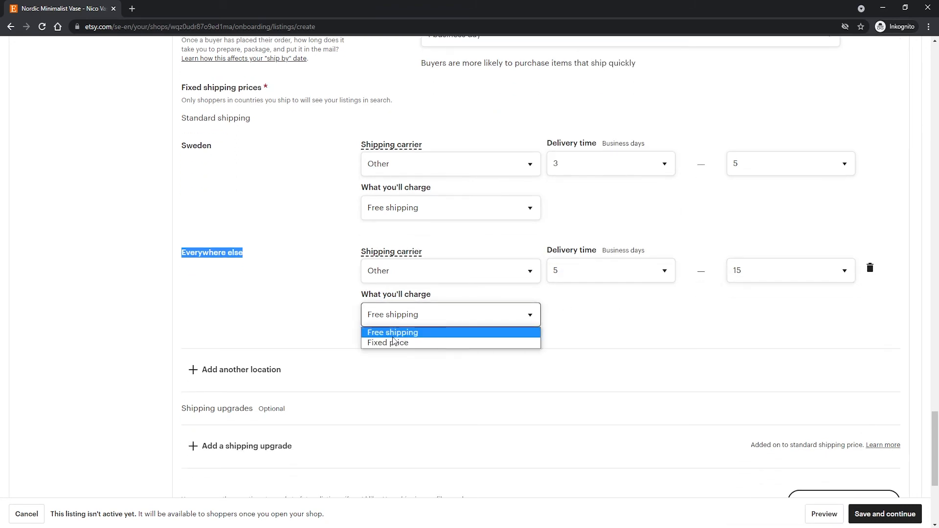
left_click(392, 342)
left_click(598, 320)
left_click_drag(597, 319, 555, 321)
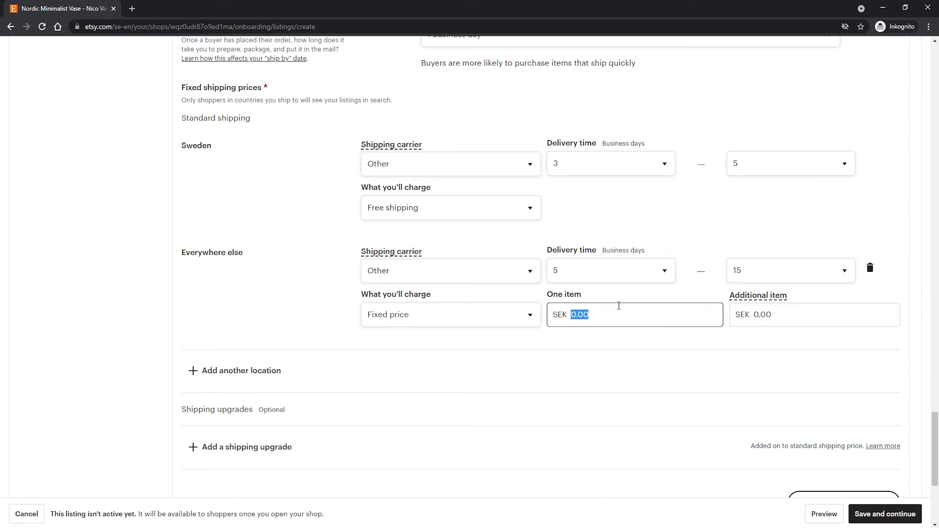
type("1")
left_click(634, 290)
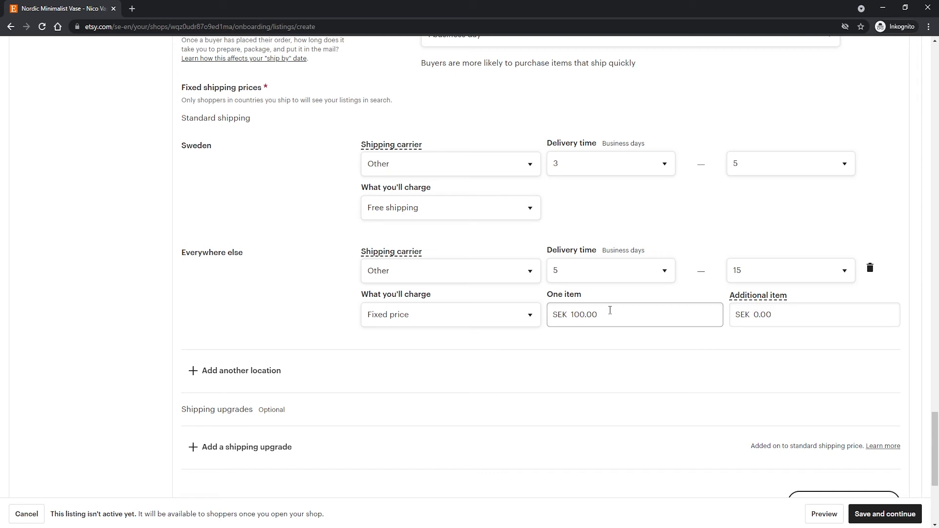
Set the additional-item shipping price for everywhere else to SEK 50.00, keeping the fixed price option.
left_click(737, 315)
double_click(751, 315)
type("50")
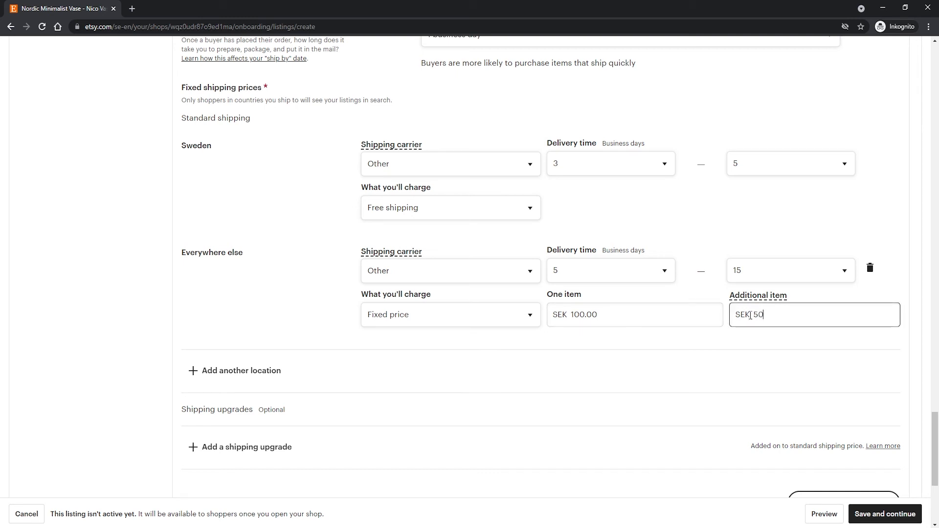
left_click(723, 330)
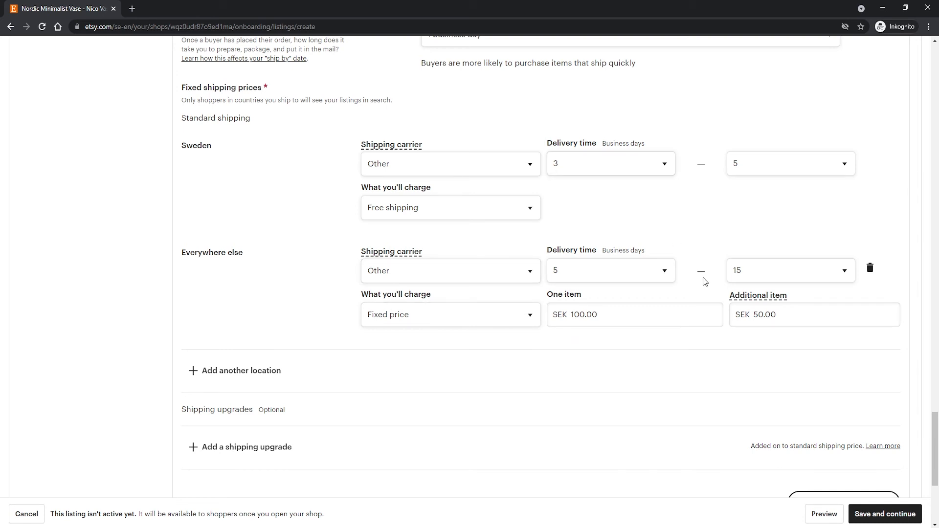
left_click(451, 320)
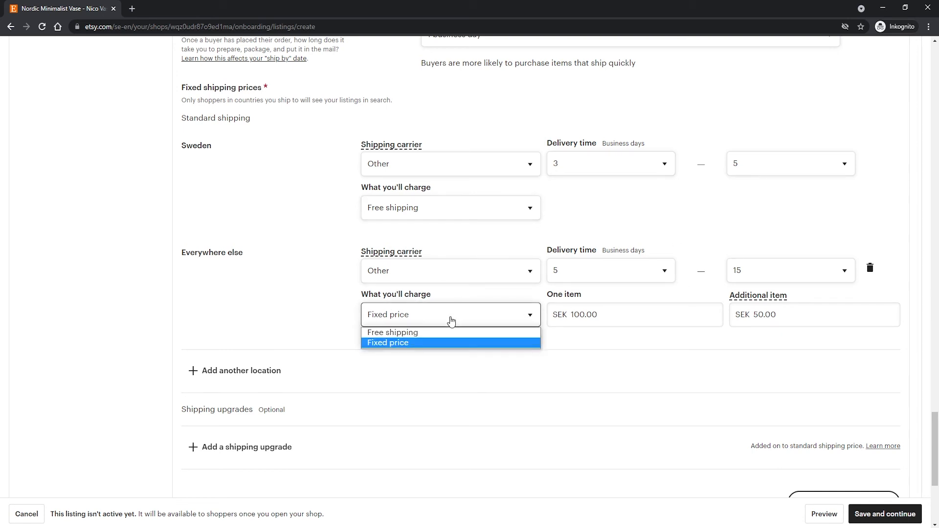
left_click(281, 318)
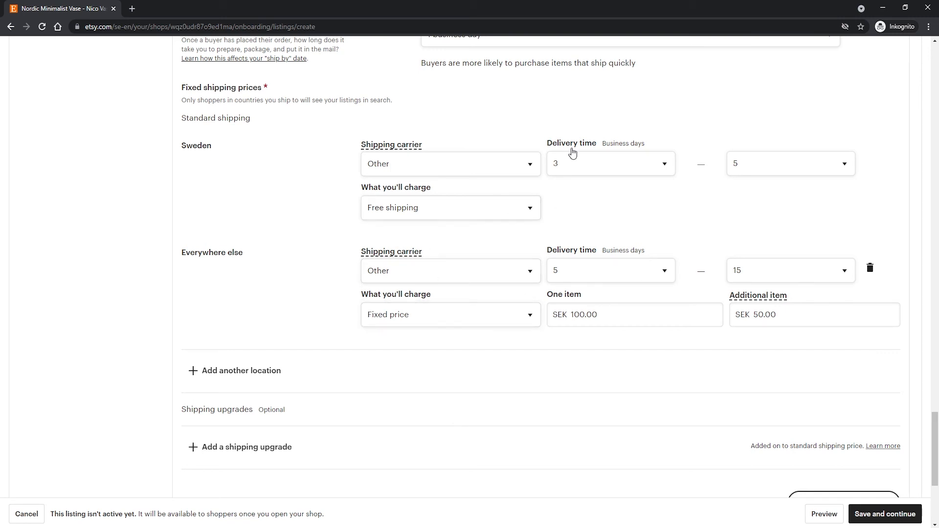
Save the vase listing without extra locations, shipping upgrades or a tariff number, and continue to the shop's payment setup.
scroll(313, 326, "down", 1)
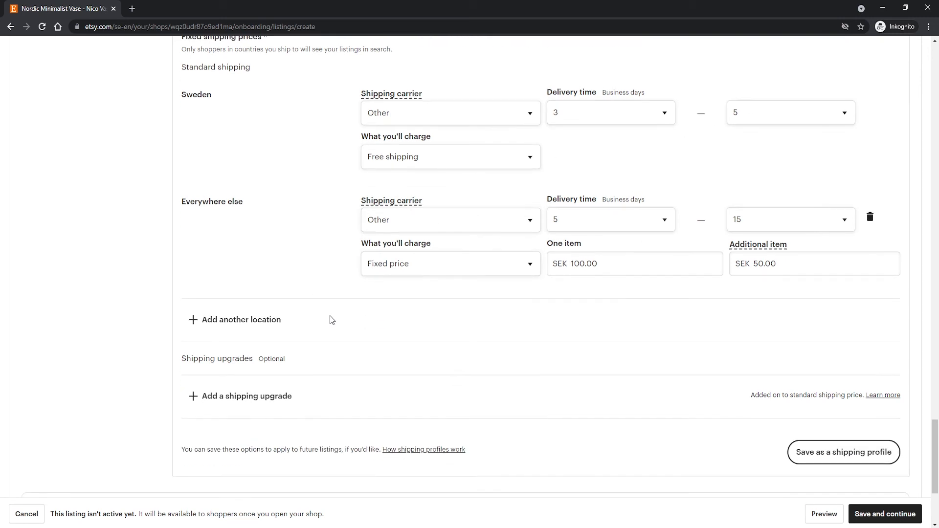
scroll(279, 310, "down", 1)
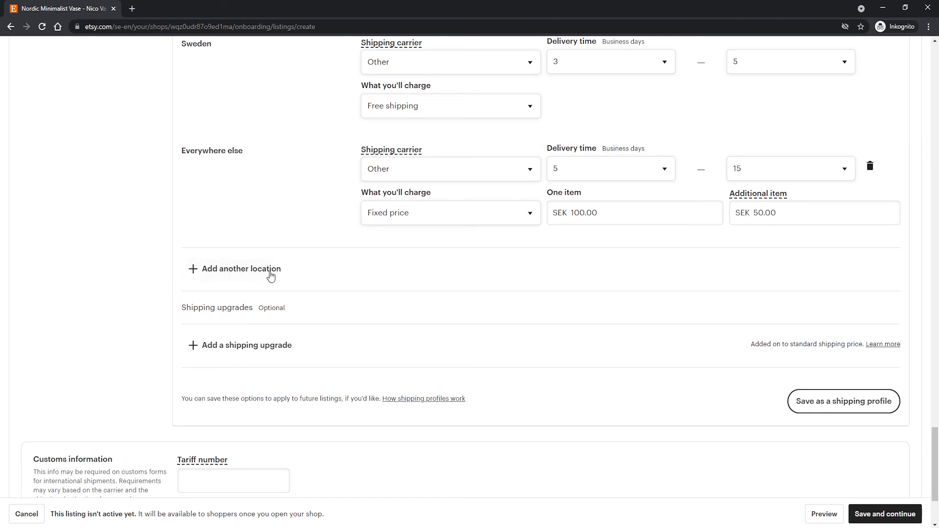
scroll(247, 281, "up", 1)
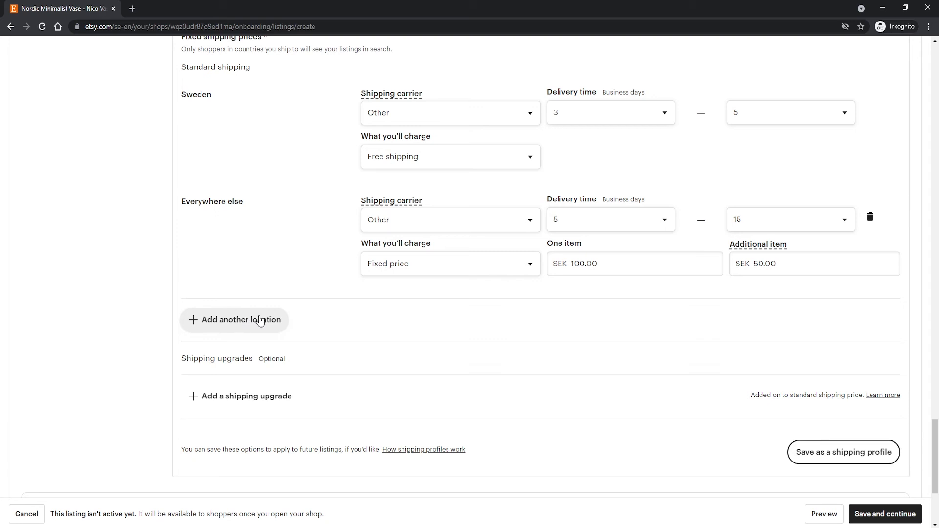
scroll(260, 320, "down", 1)
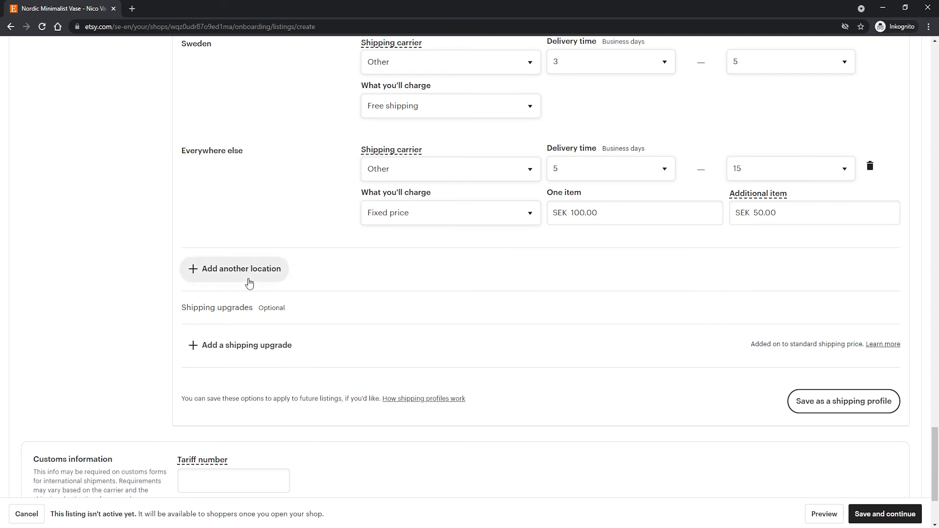
scroll(253, 280, "down", 1)
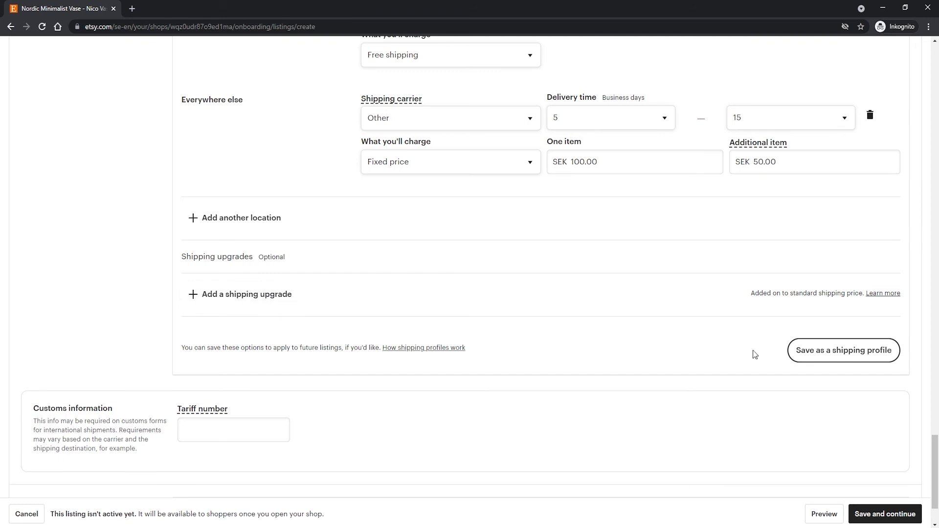
scroll(746, 352, "down", 2)
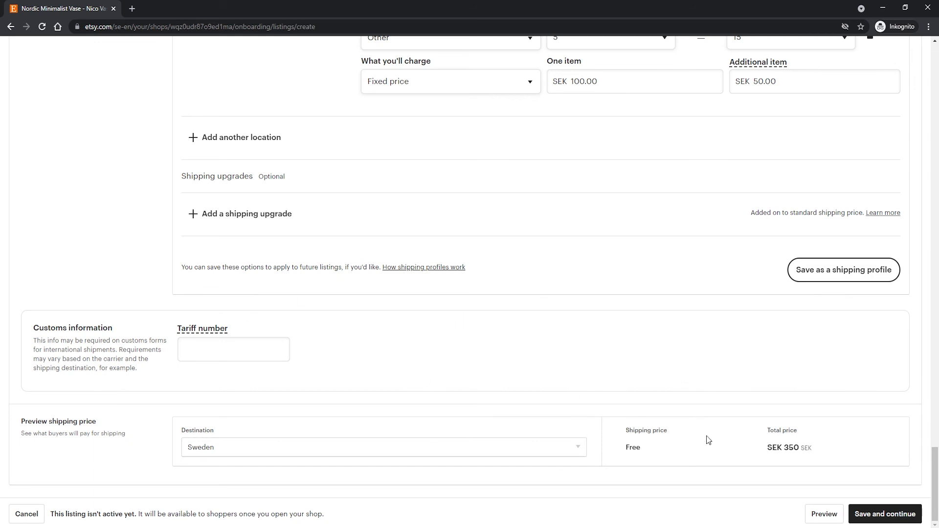
left_click(884, 514)
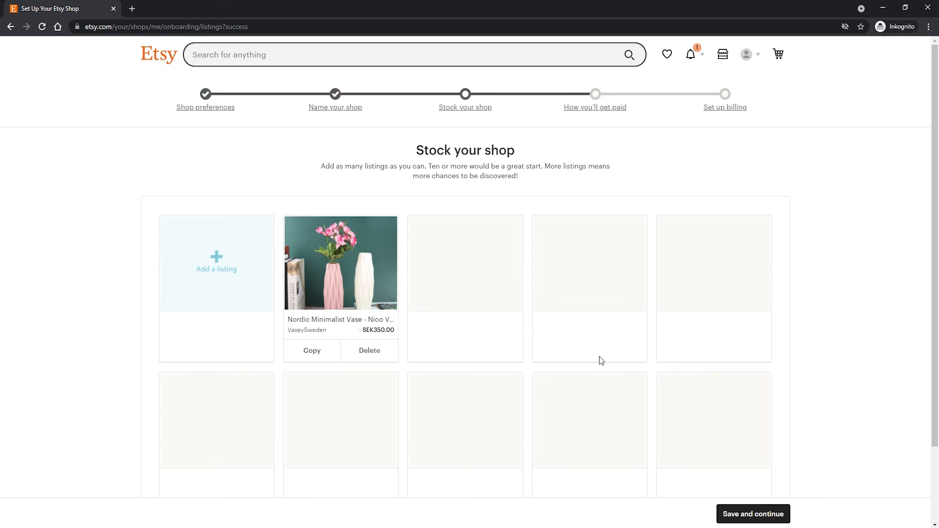
left_click(760, 519)
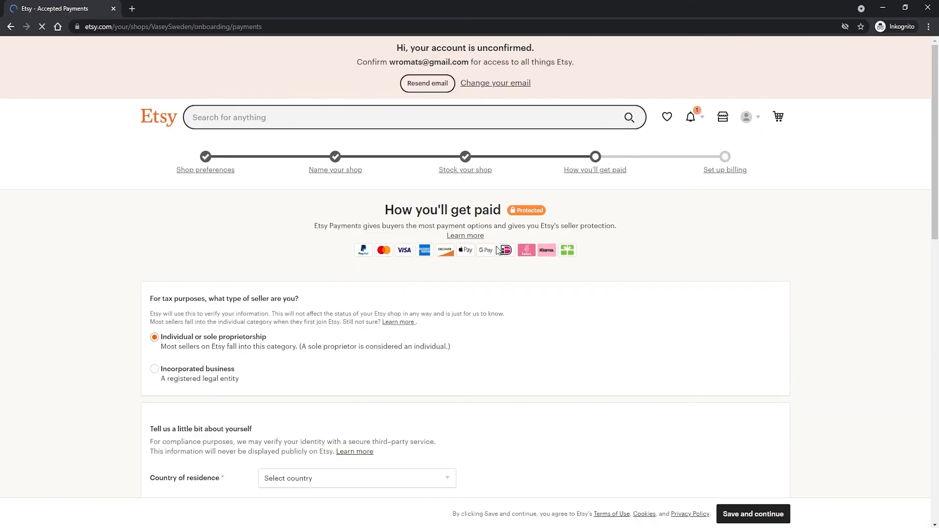
scroll(277, 220, "down", 1)
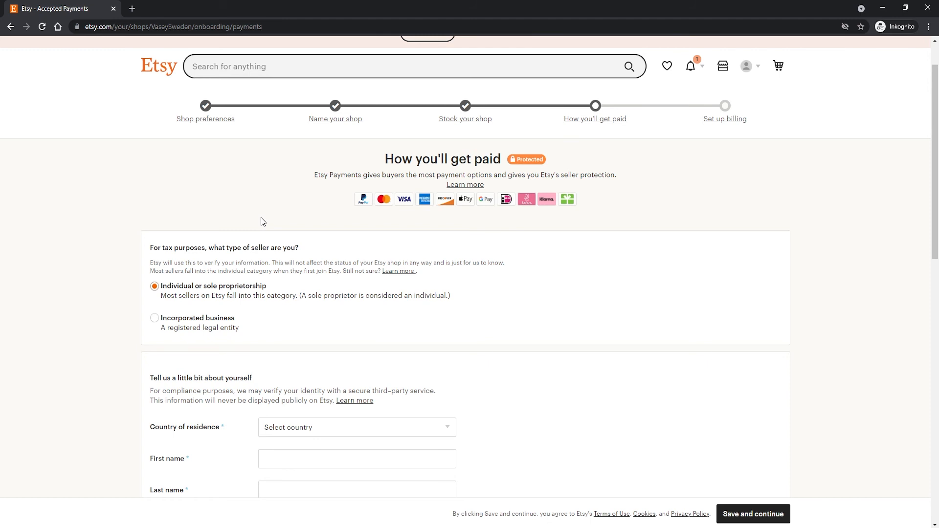
Set the country of residence to Sweden in the seller's payment details and review the personal, home address and bank fields.
scroll(260, 218, "down", 1)
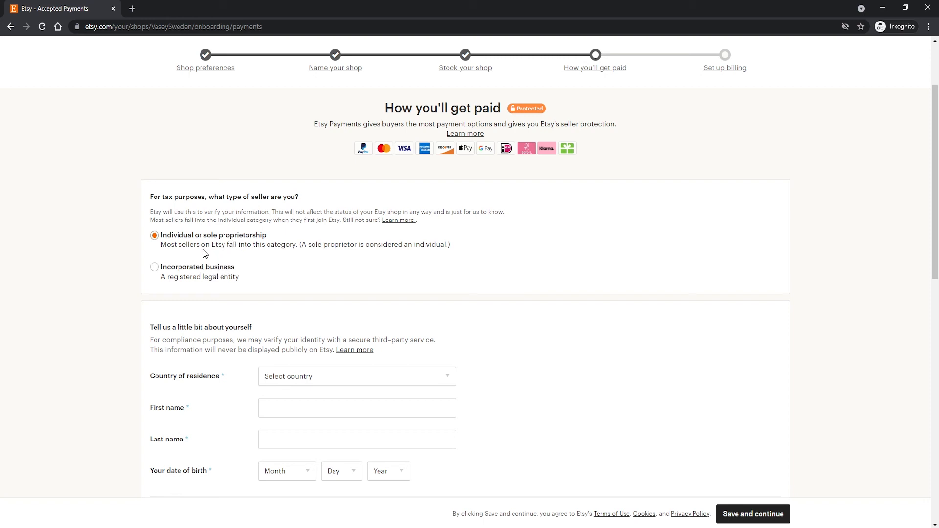
scroll(216, 260, "down", 2)
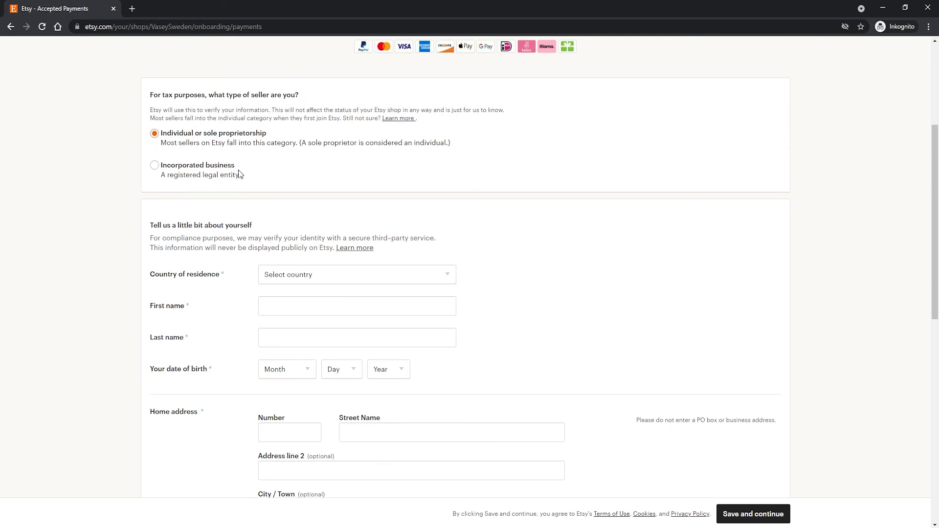
left_click(304, 274)
key("s")
scroll(298, 391, "down", 2)
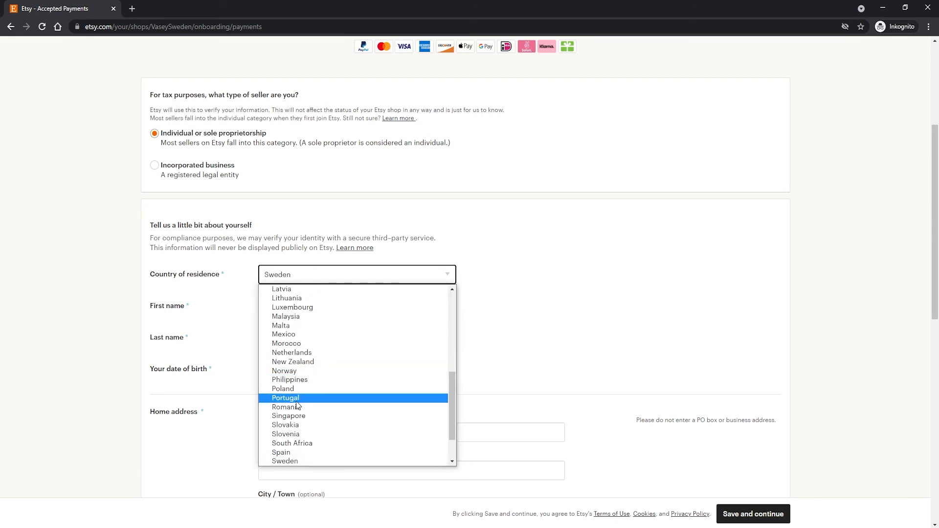
left_click(291, 461)
scroll(290, 306, "down", 1)
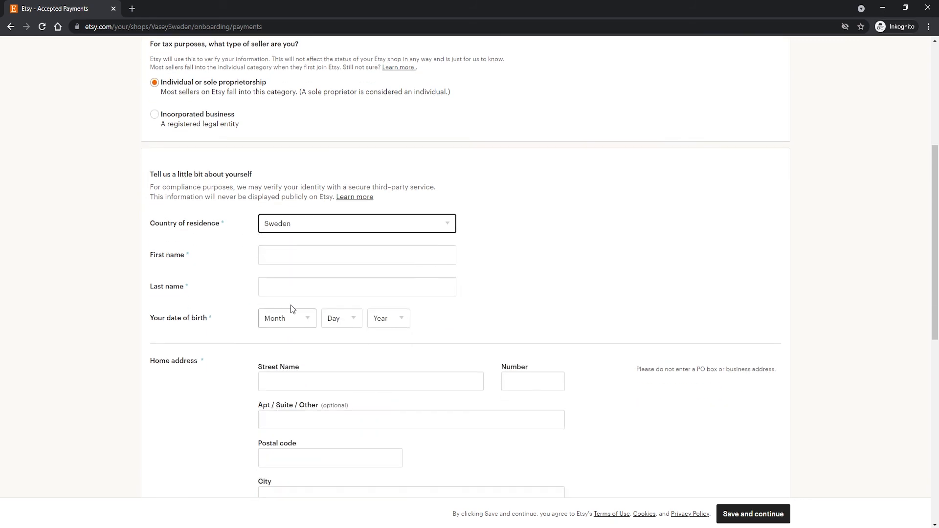
scroll(301, 262, "down", 4)
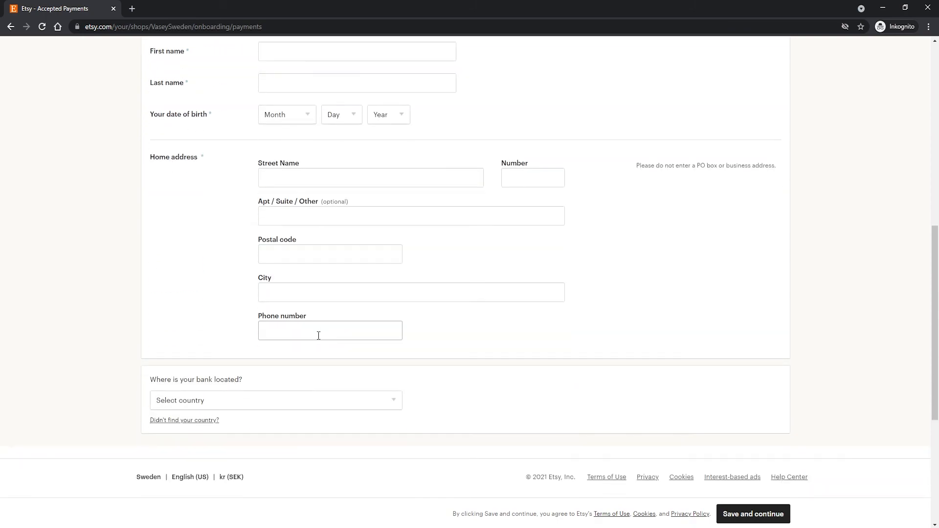
scroll(303, 351, "up", 4)
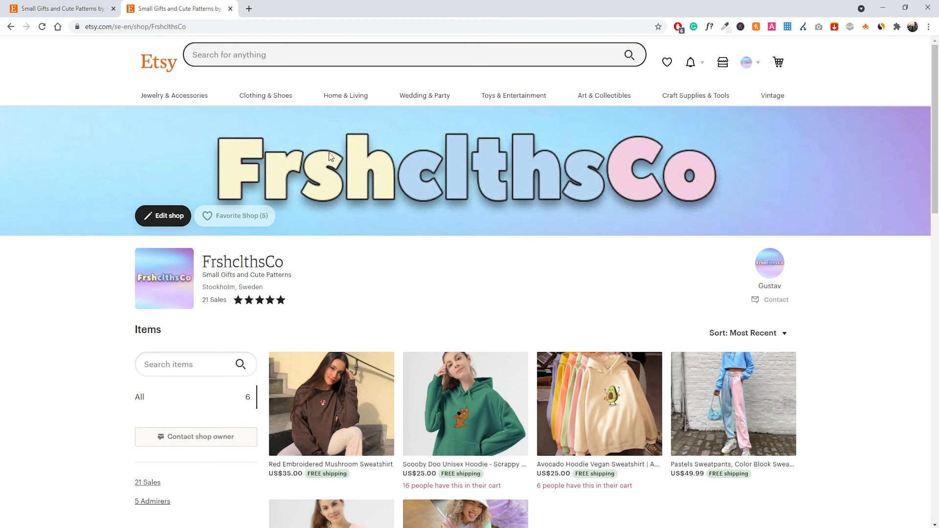
Examine the FrshclthsCo shop page, looking at its banner, shop title and item listings.
left_click_drag(213, 276, 243, 275)
left_click(297, 275)
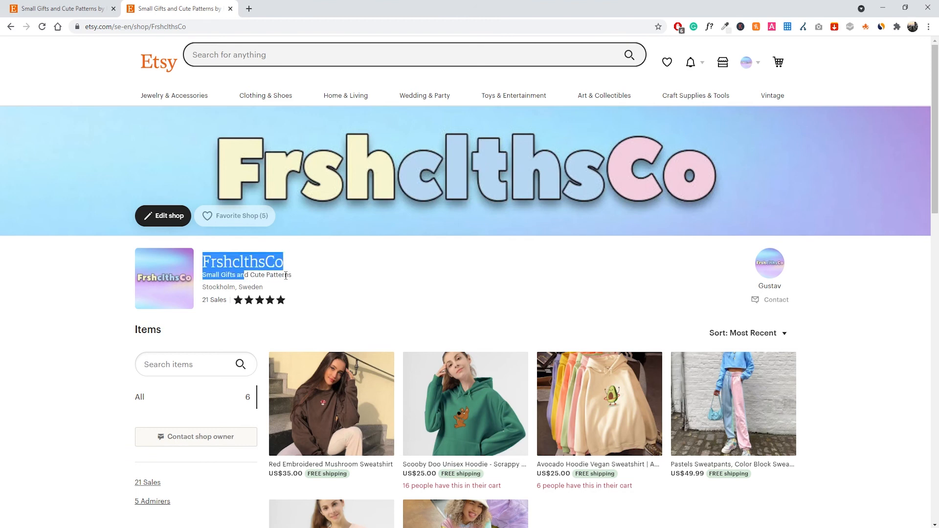
left_click(299, 270)
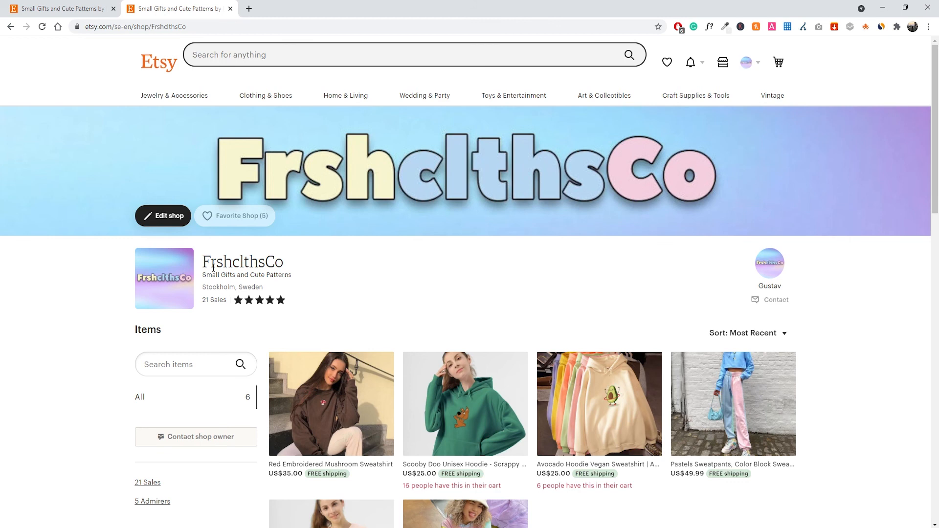
scroll(214, 267, "down", 2)
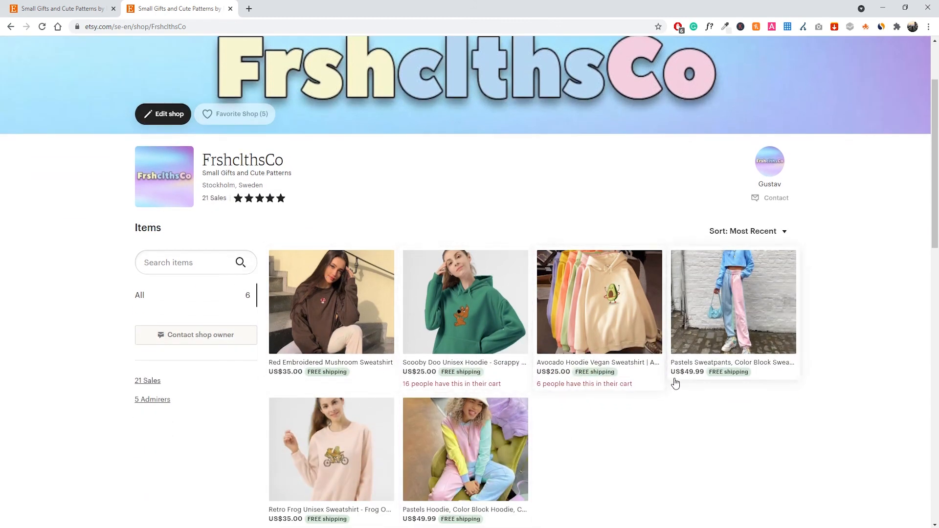
scroll(544, 427, "down", 2)
scroll(513, 434, "up", 1)
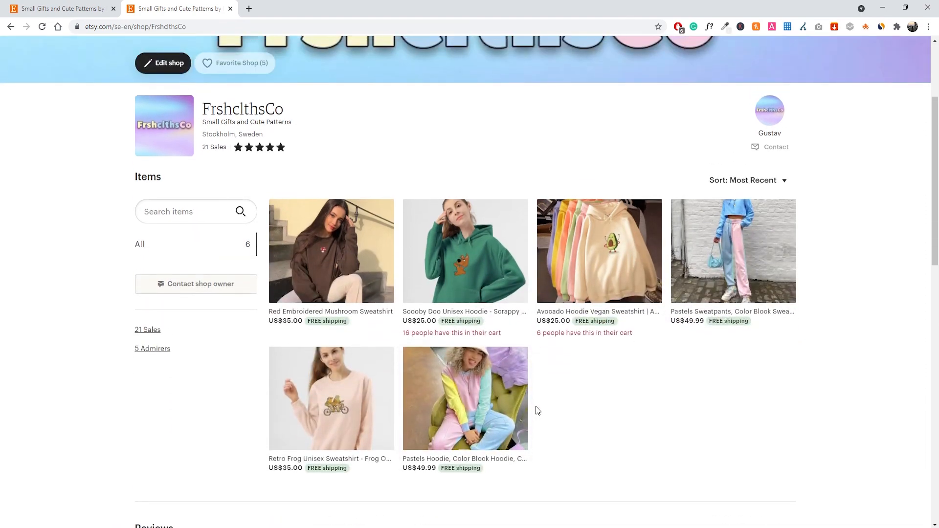
scroll(538, 408, "up", 3)
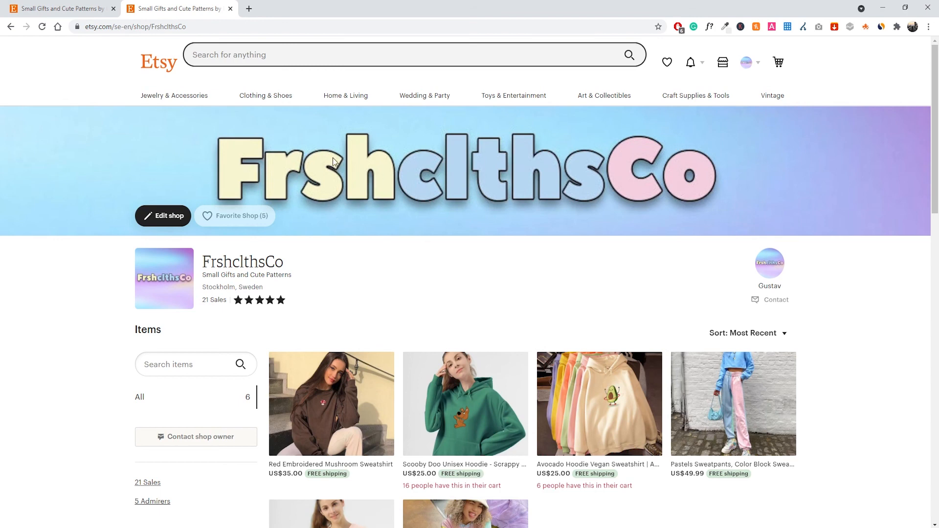
Open the FrshclthsCo shop for editing and inspect its shop title and Google search preview without saving changes.
left_click(183, 220)
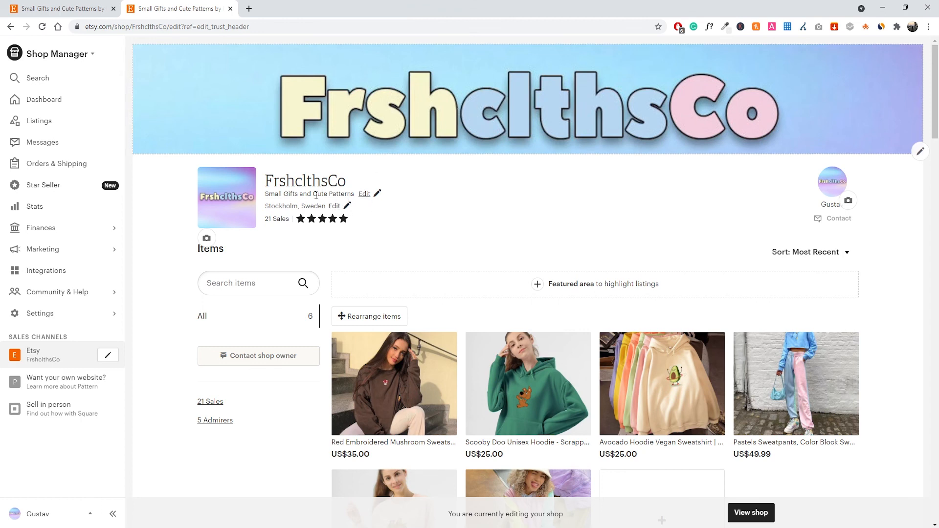
left_click(365, 194)
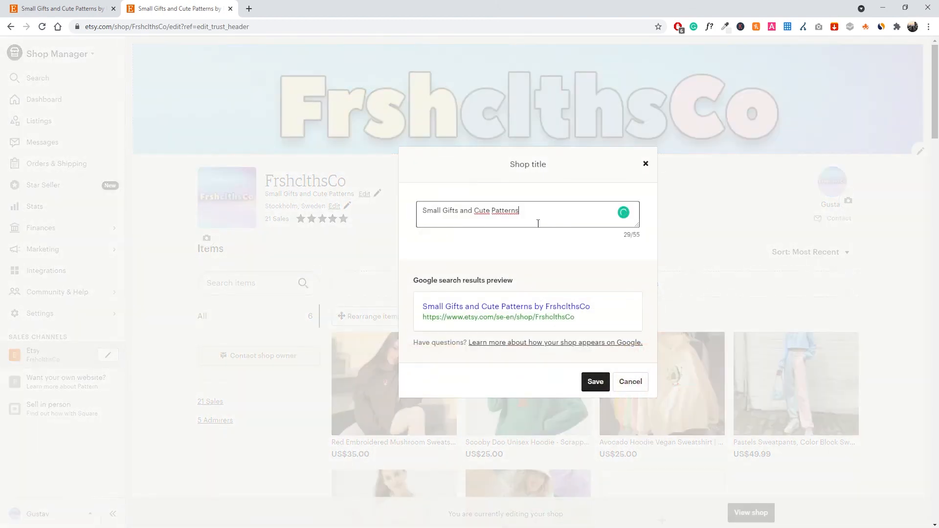
left_click_drag(538, 223, 401, 225)
left_click(512, 215)
left_click_drag(512, 216, 420, 213)
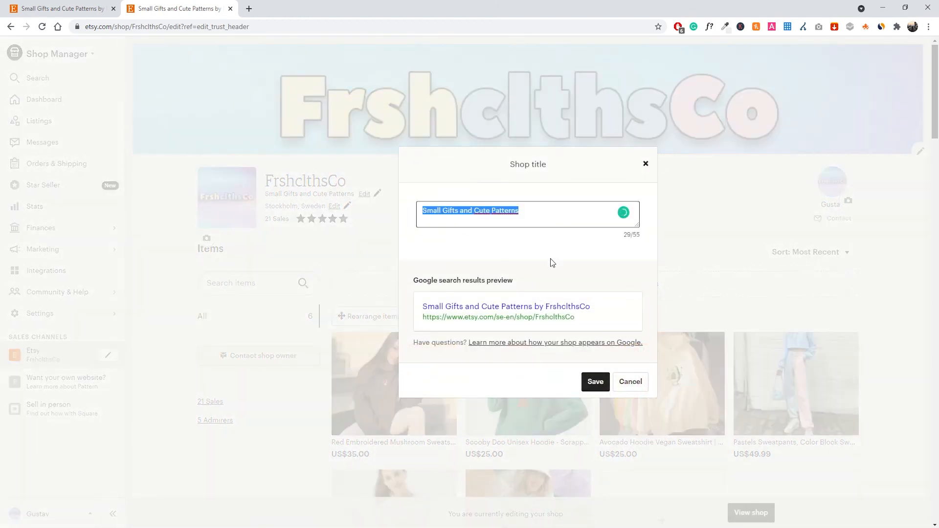
left_click(544, 221)
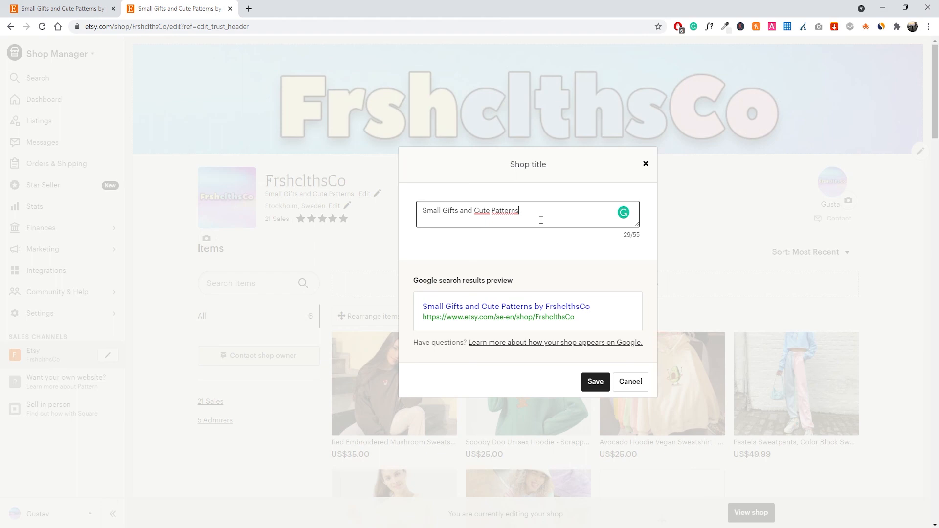
left_click(631, 381)
Look over the shop's editing view, then return to the public FrshclthsCo shop page.
scroll(427, 223, "down", 1)
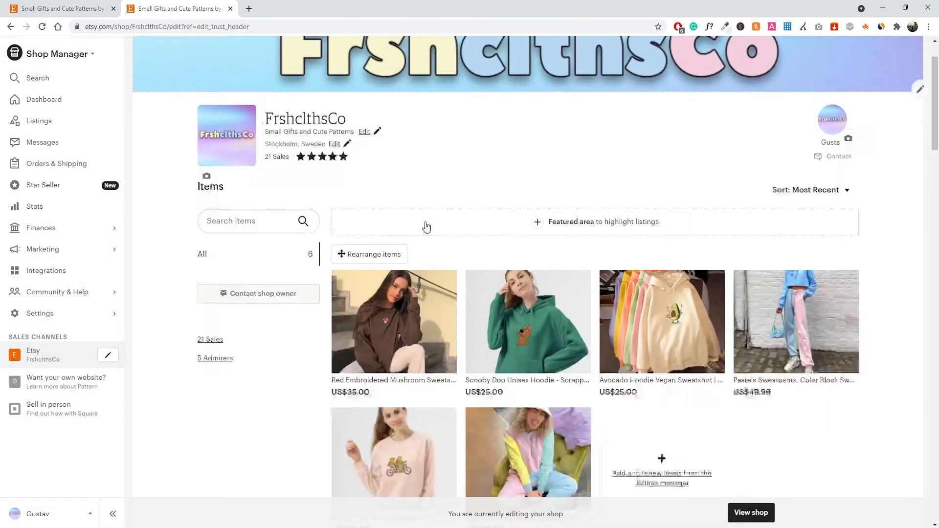
scroll(428, 216, "up", 1)
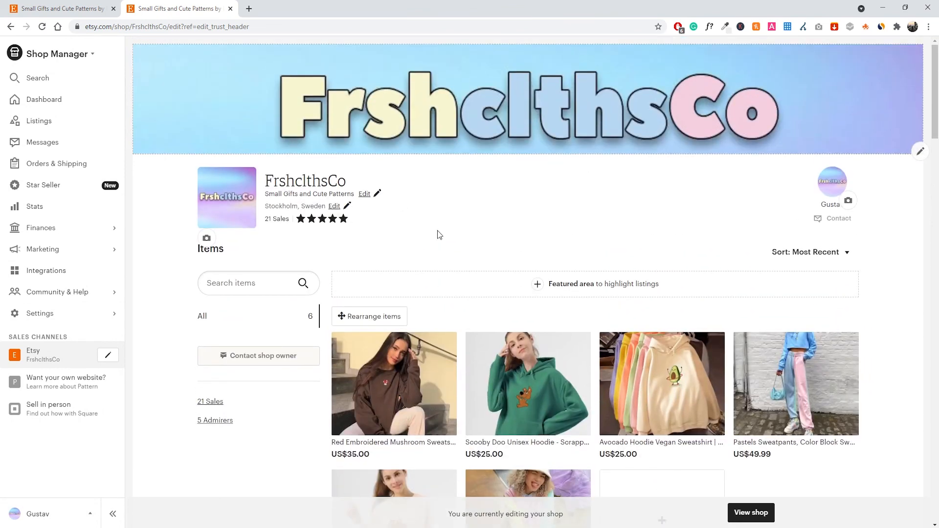
left_click(11, 26)
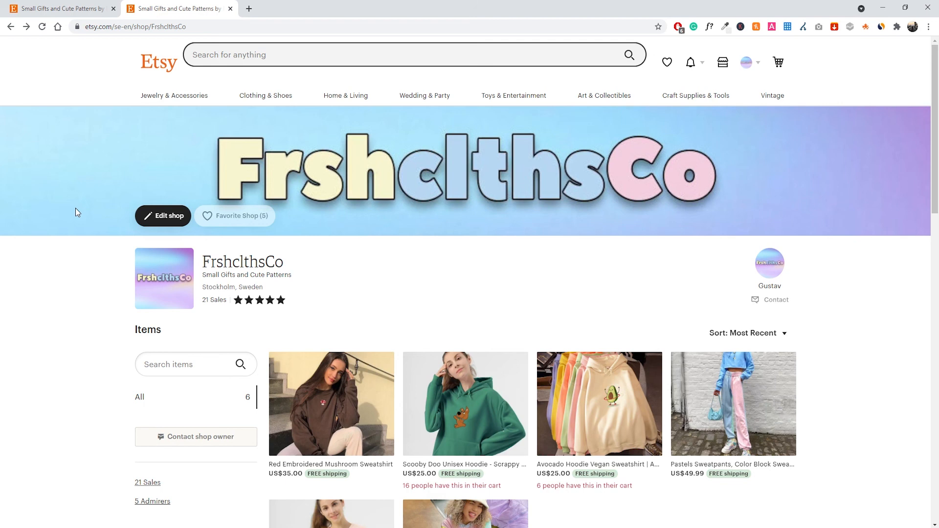
scroll(76, 212, "down", 1)
scroll(76, 214, "up", 1)
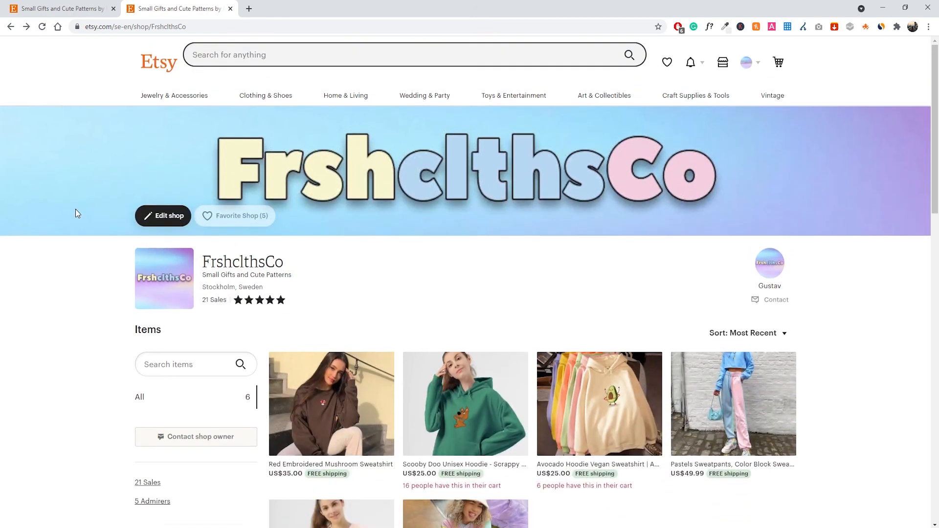